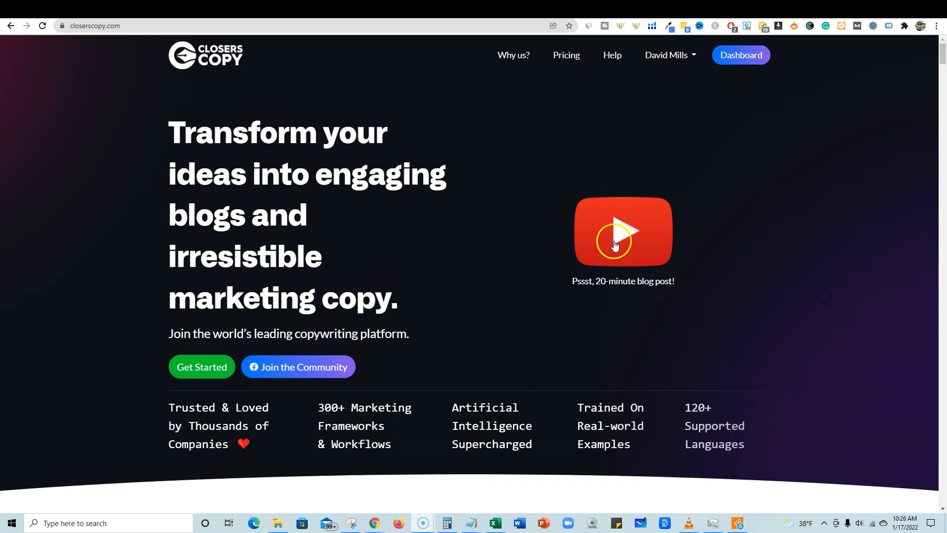
Look over the Gumroad product page for the course How to Create YouTube Videos Fast Using AI Software
click(499, 9)
click(551, 9)
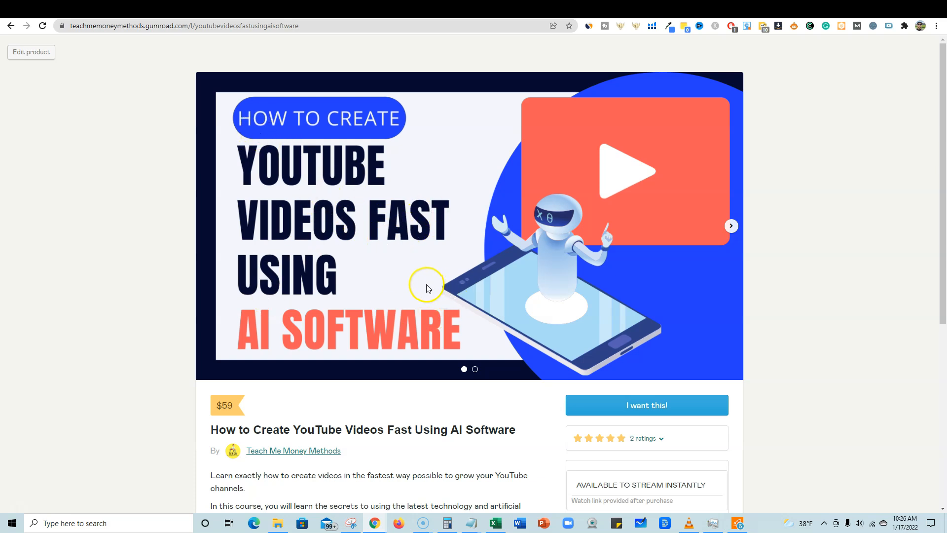
scroll(426, 285, down, 7)
scroll(424, 286, up, 6)
scroll(423, 288, down, 5)
scroll(423, 289, up, 6)
scroll(422, 289, down, 5)
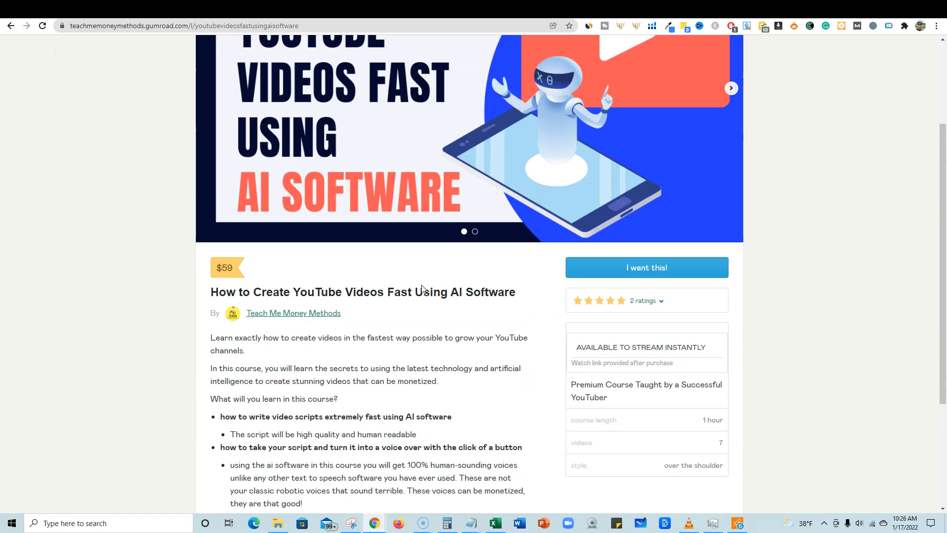
scroll(421, 288, up, 6)
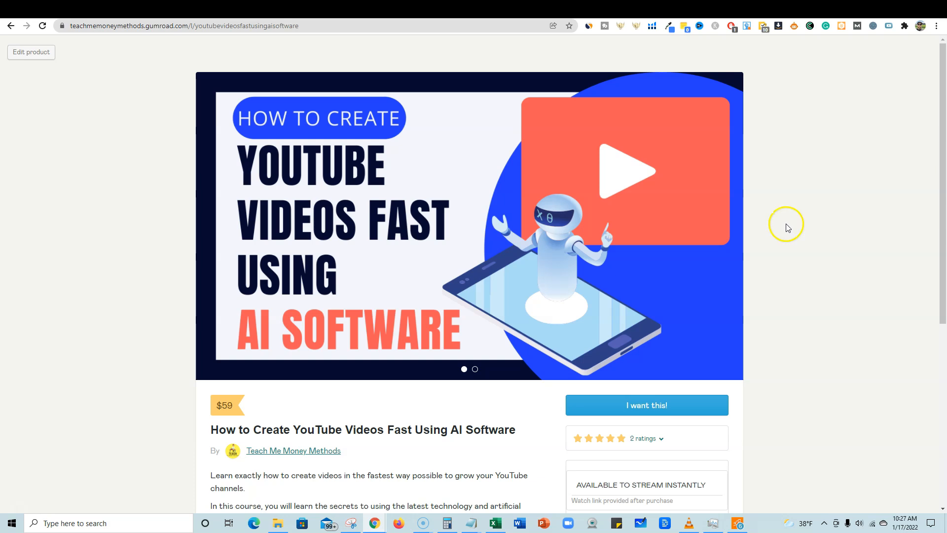
Copy the link of the WordHero 4000 Word Post video from the LearnWire channel's uploads
click(486, 11)
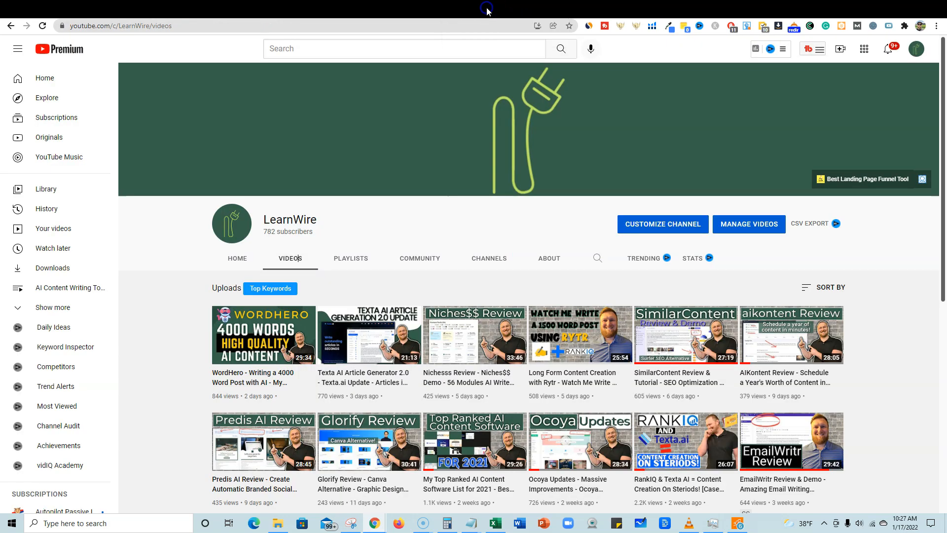
right_click(271, 383)
click(286, 422)
key(ctrl+Tab)
click(440, 221)
text(https://www.youtube.com/watch?v=xlE8yXBT_Lg)
click(467, 255)
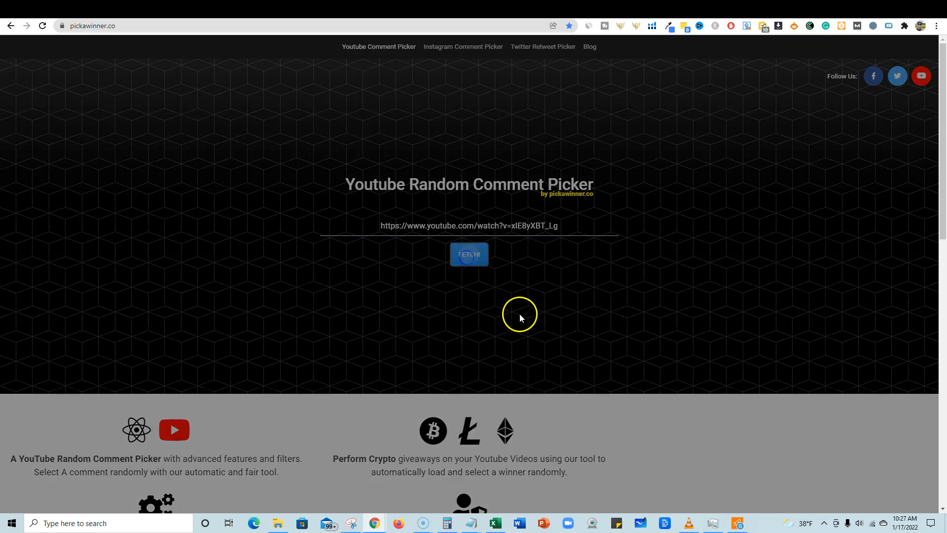
click(384, 313)
click(385, 312)
click(545, 321)
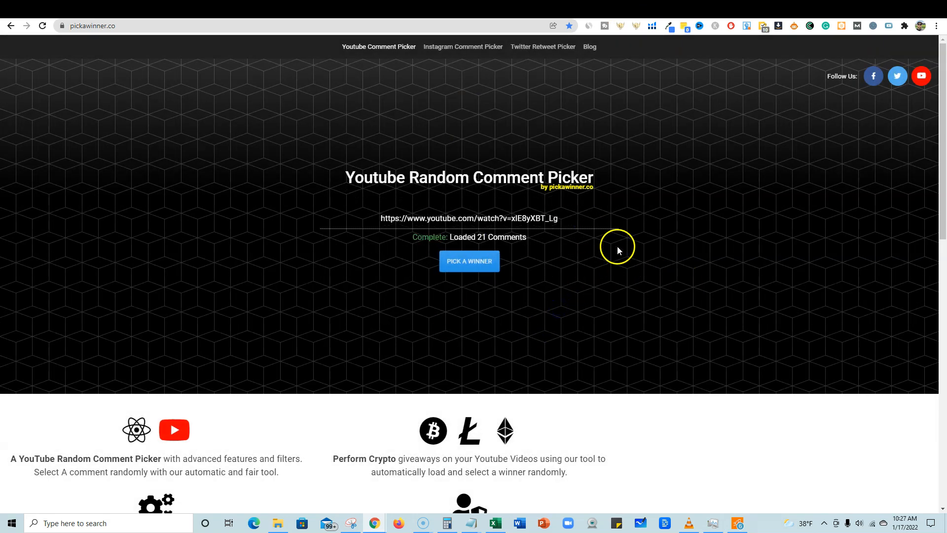
Pick a random winner from the loaded comments and highlight the winner's name
click(486, 263)
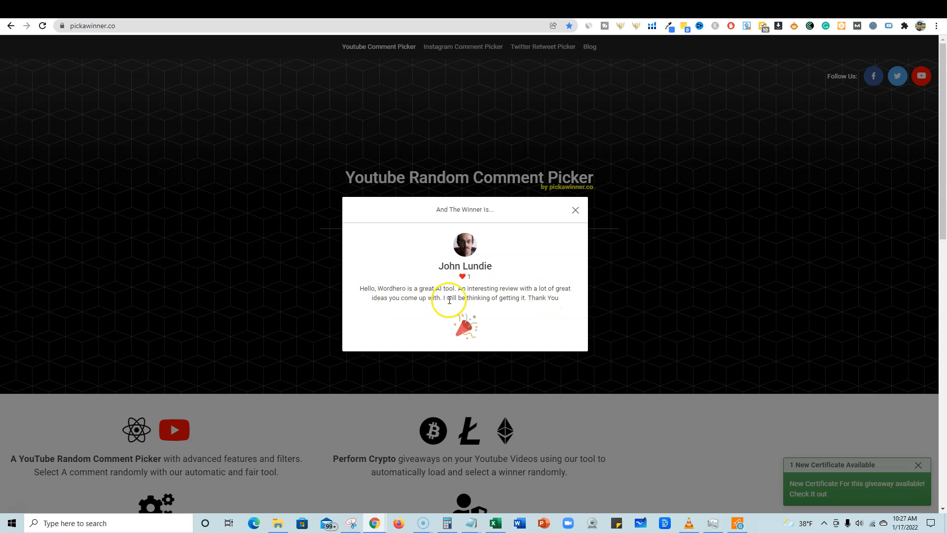
drag(436, 266, 499, 267)
click(519, 262)
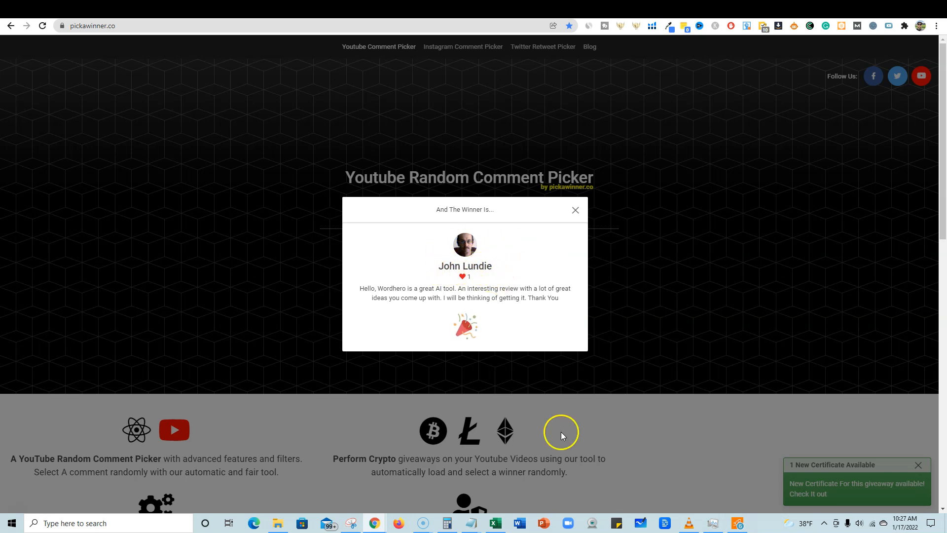
Show the giveaway rules note in Notepad, highlight the contact e-mail for the winner, and put the note away
click(471, 523)
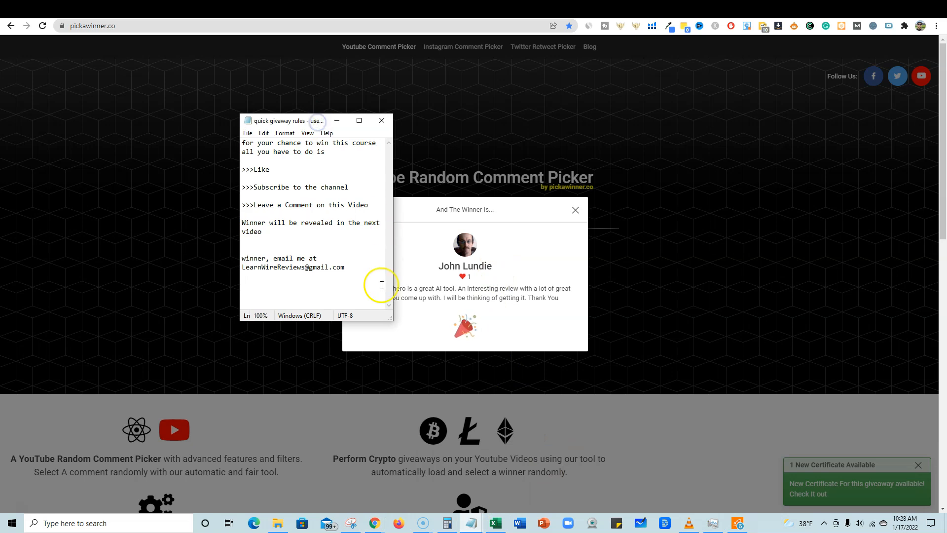
drag(391, 318, 721, 385)
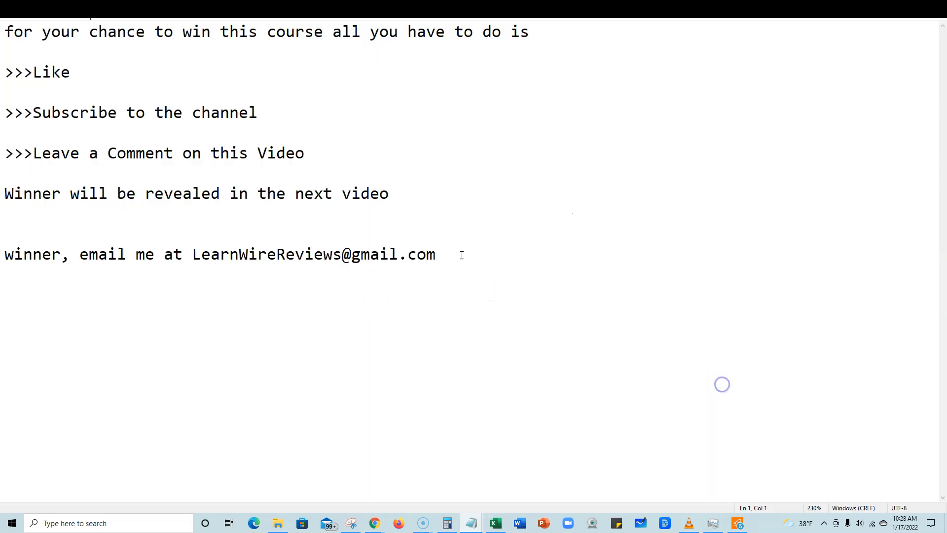
drag(447, 257, 192, 250)
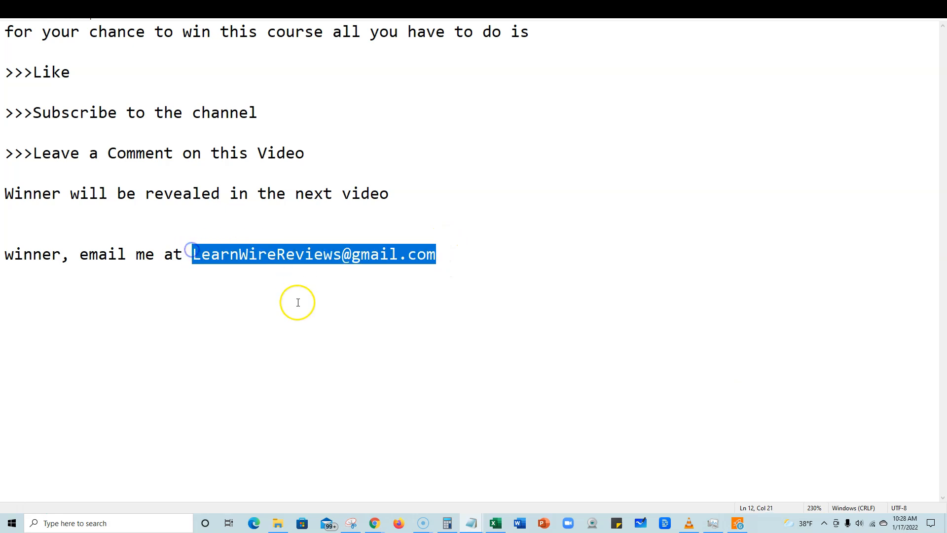
click(889, 8)
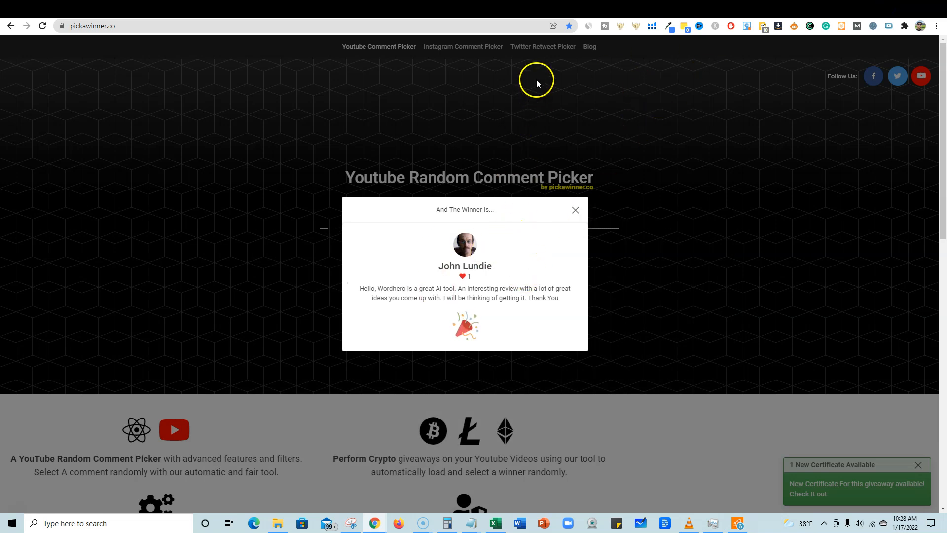
Go back to the ClosersCopy homepage and examine its headline and introduction sections
click(700, 13)
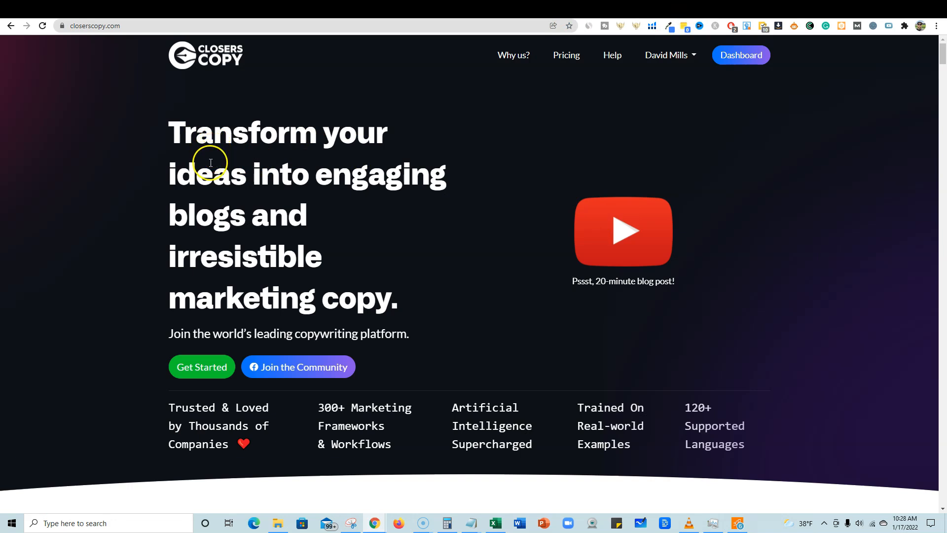
scroll(461, 342, down, 1)
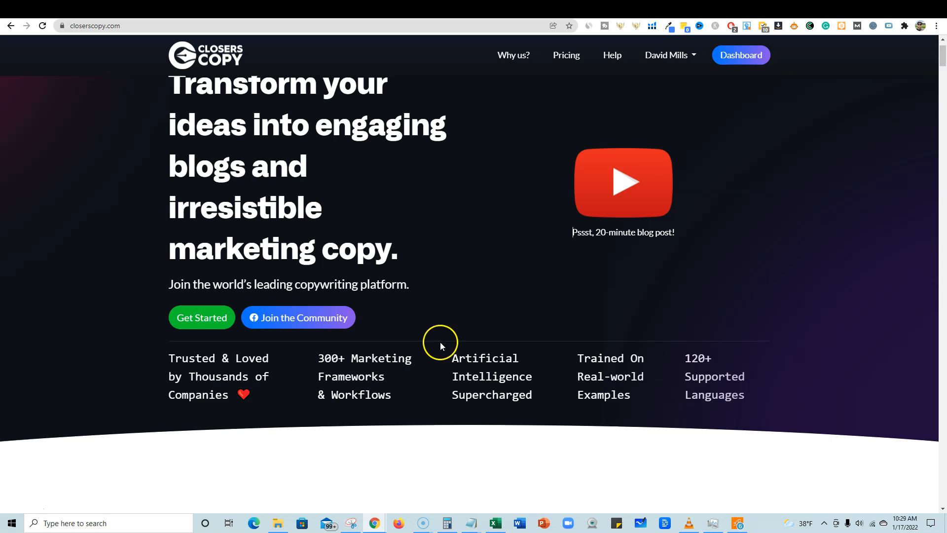
scroll(440, 343, up, 1)
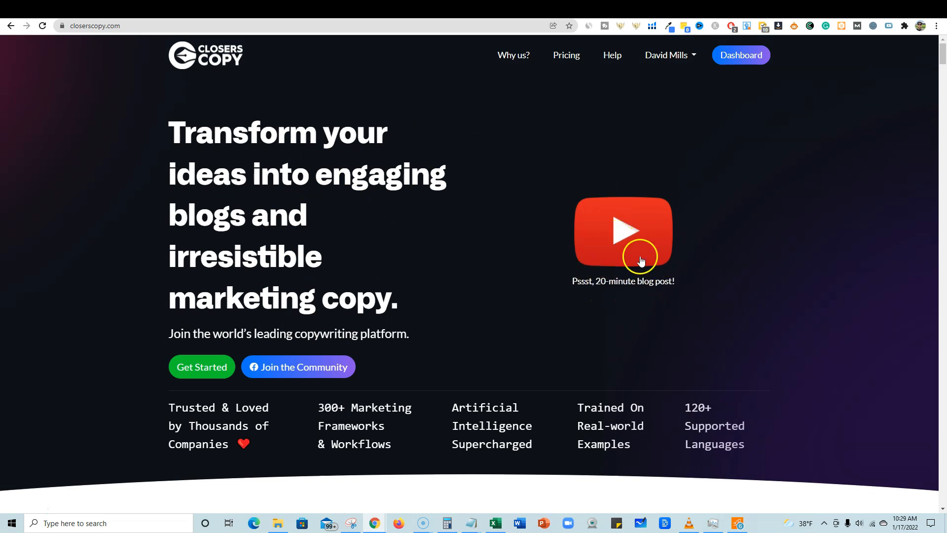
scroll(353, 346, down, 5)
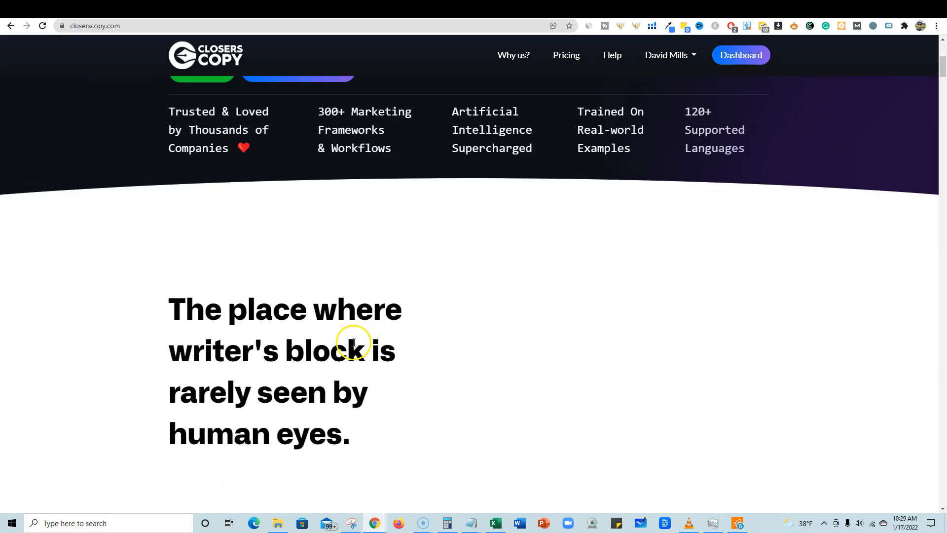
scroll(364, 315, up, 5)
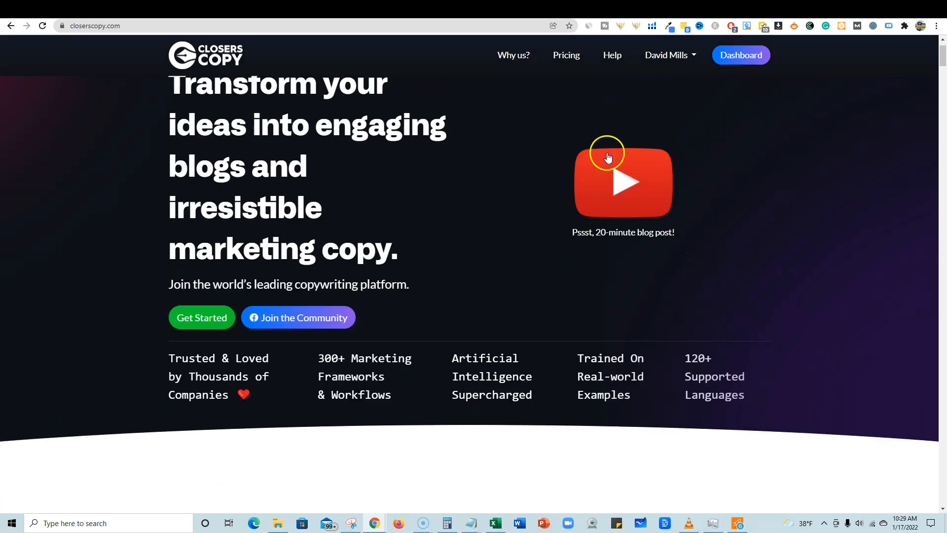
scroll(490, 313, down, 4)
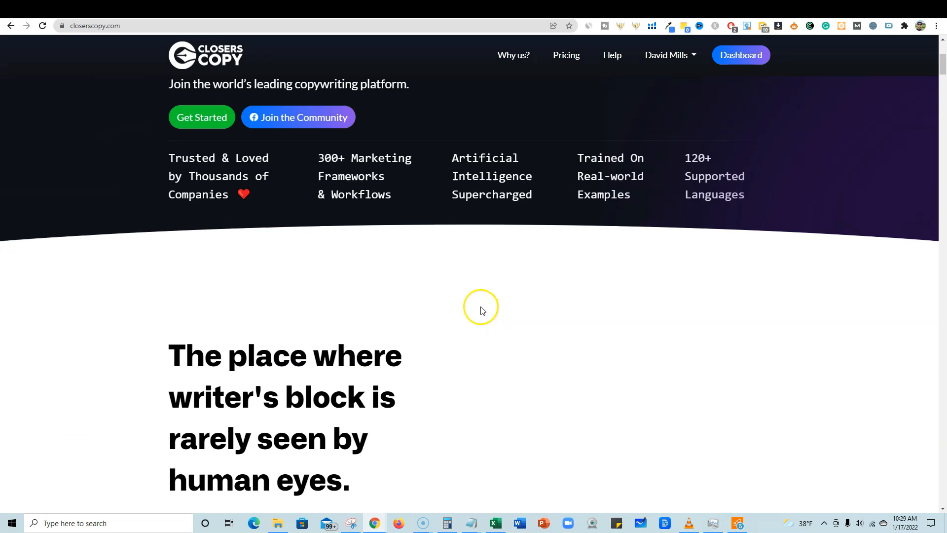
scroll(483, 310, down, 3)
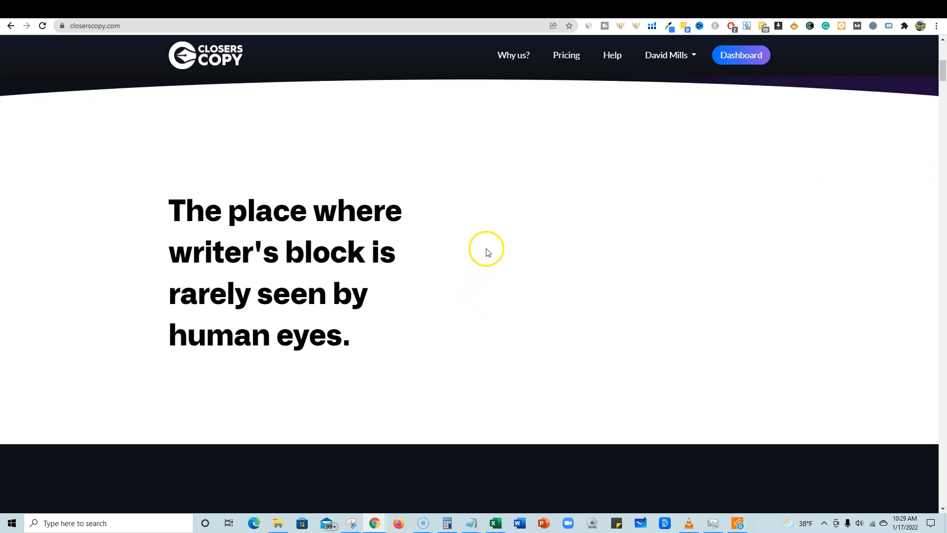
Examine the Artificial intelligence and Longform descriptions under Our Flagships, highlighting the Longform text on sales pages, blogs and articles
scroll(408, 240, down, 6)
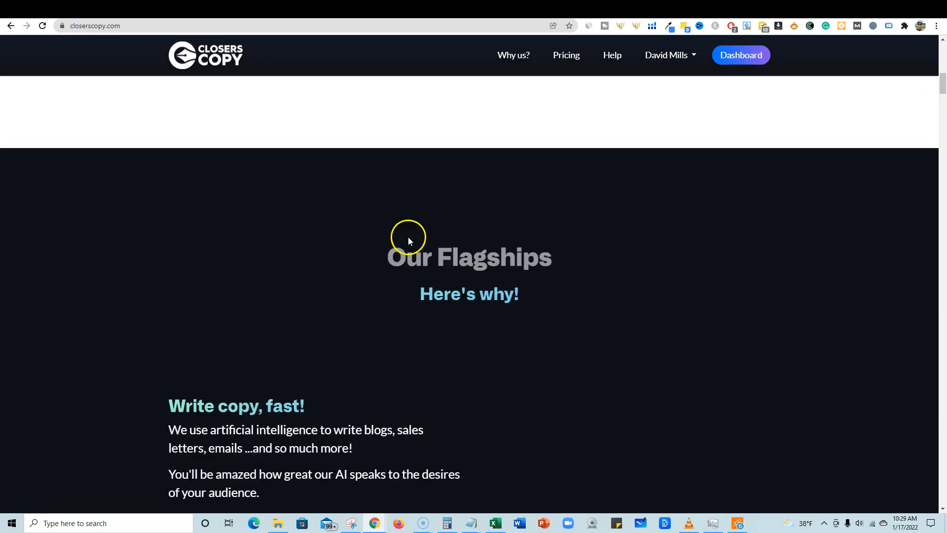
scroll(527, 246, down, 6)
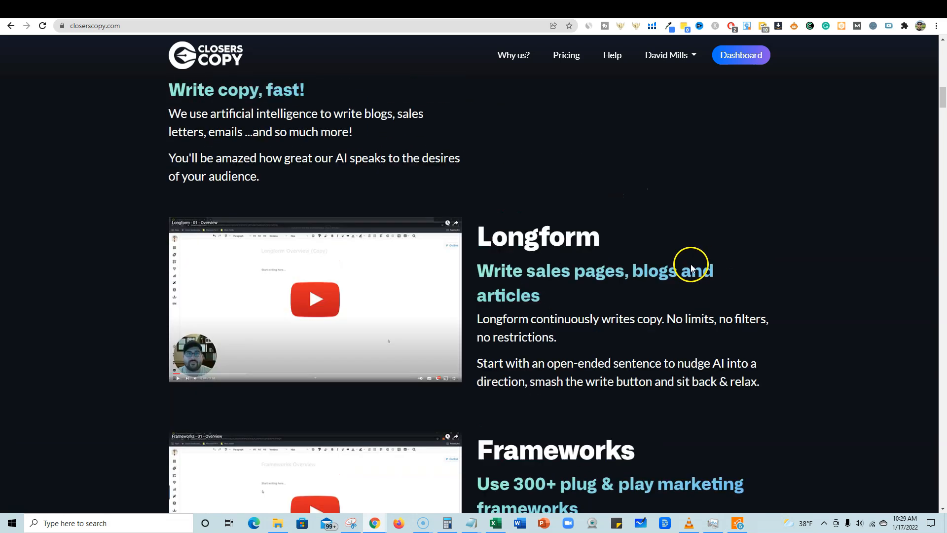
scroll(690, 267, up, 5)
scroll(691, 266, down, 1)
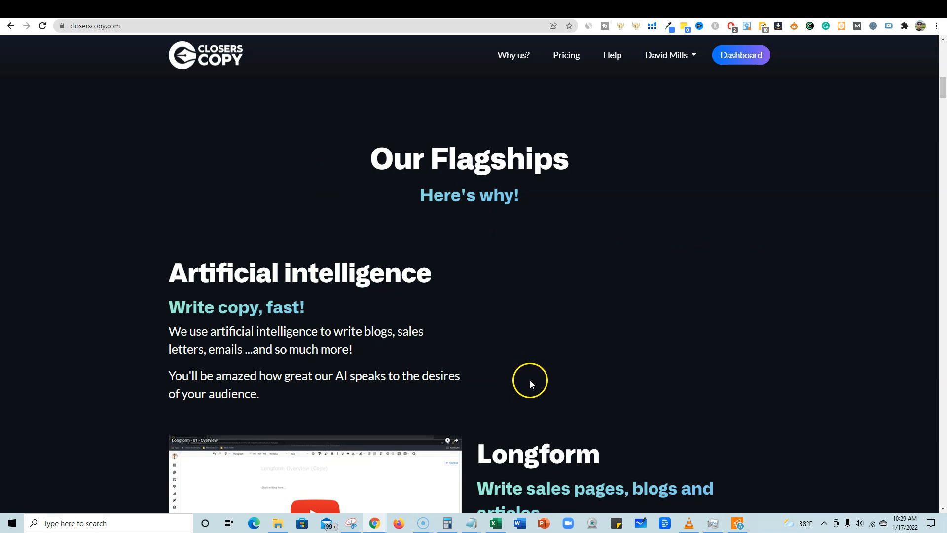
scroll(528, 365, down, 2)
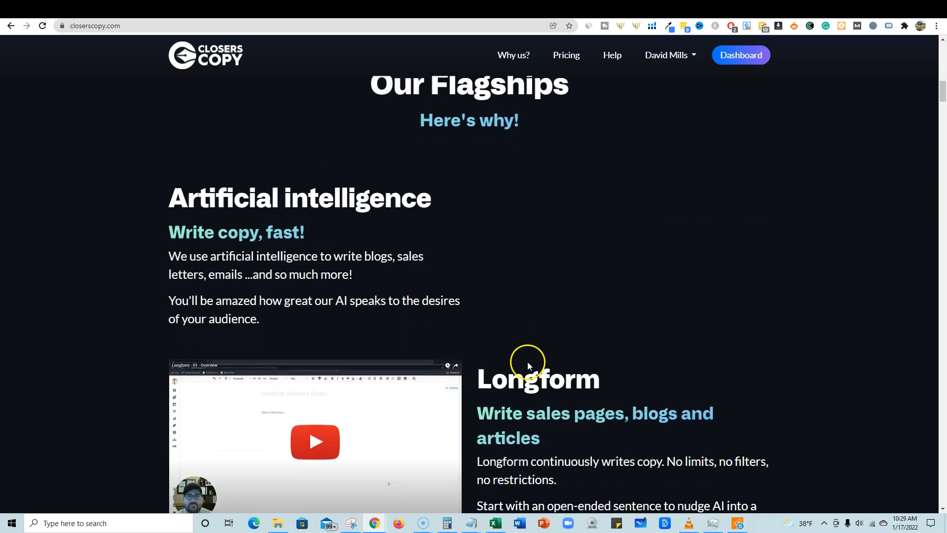
scroll(634, 427, up, 1)
scroll(542, 420, down, 2)
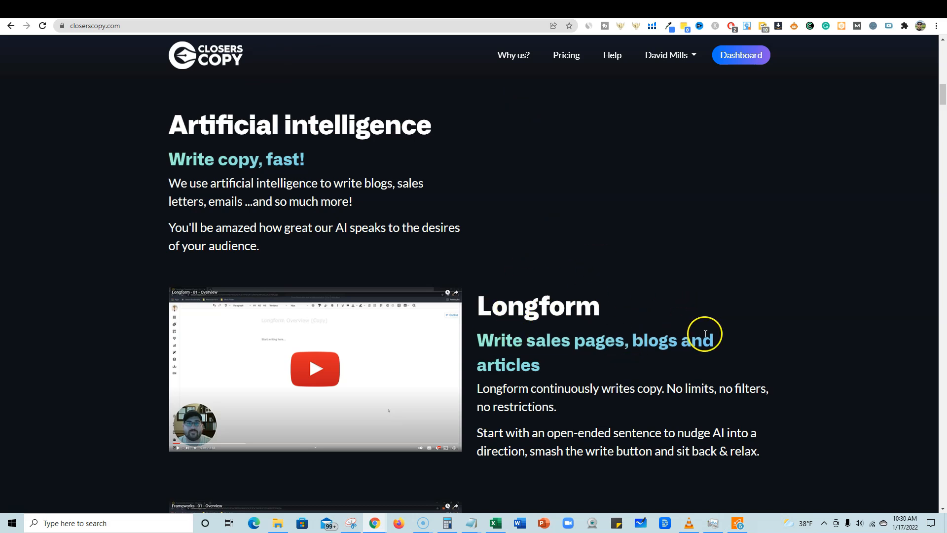
scroll(705, 334, down, 1)
drag(476, 291, 543, 311)
scroll(580, 389, down, 5)
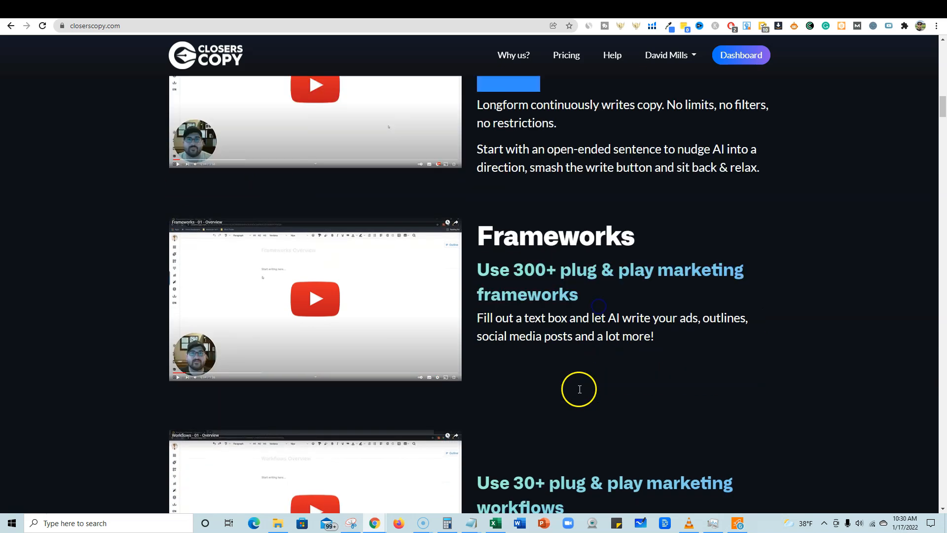
Examine the remaining ClosersCopy features, including Teams, supported languages, the Frameworks Extension, Markdown and Swipe
scroll(625, 351, down, 15)
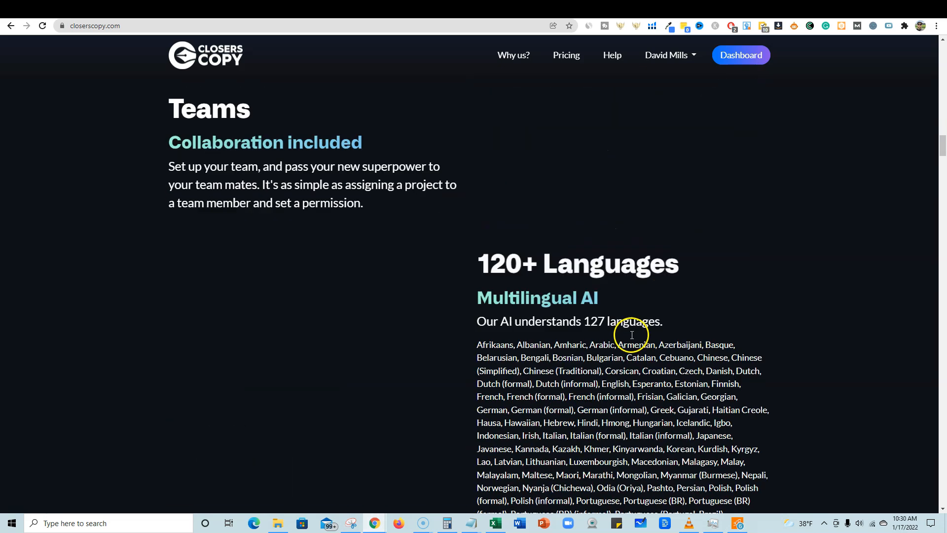
scroll(739, 333, down, 11)
scroll(691, 248, up, 9)
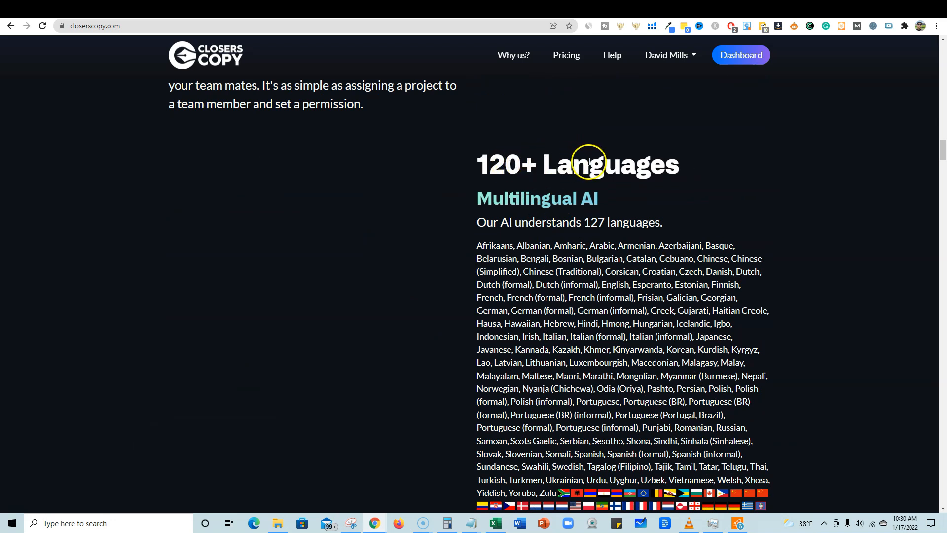
scroll(511, 211, up, 4)
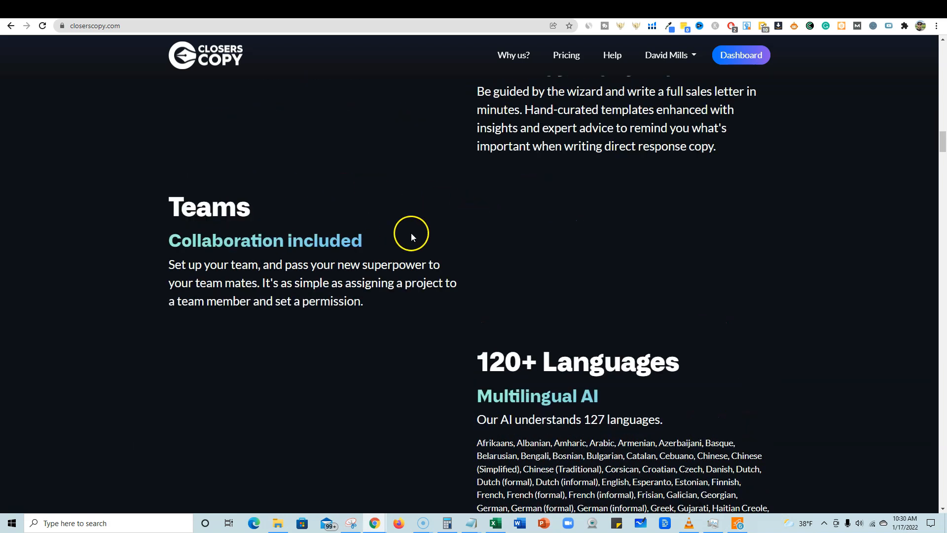
scroll(547, 254, up, 4)
scroll(547, 254, down, 18)
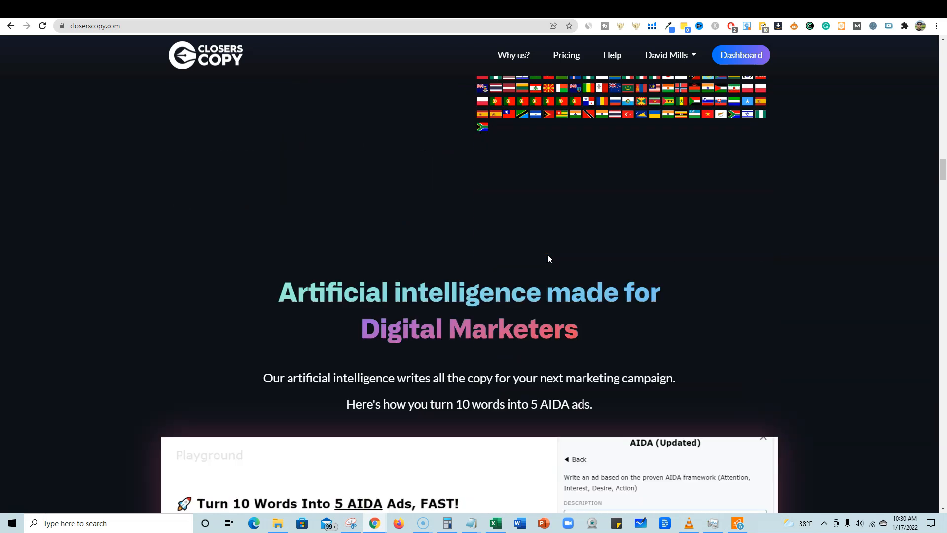
scroll(608, 257, down, 13)
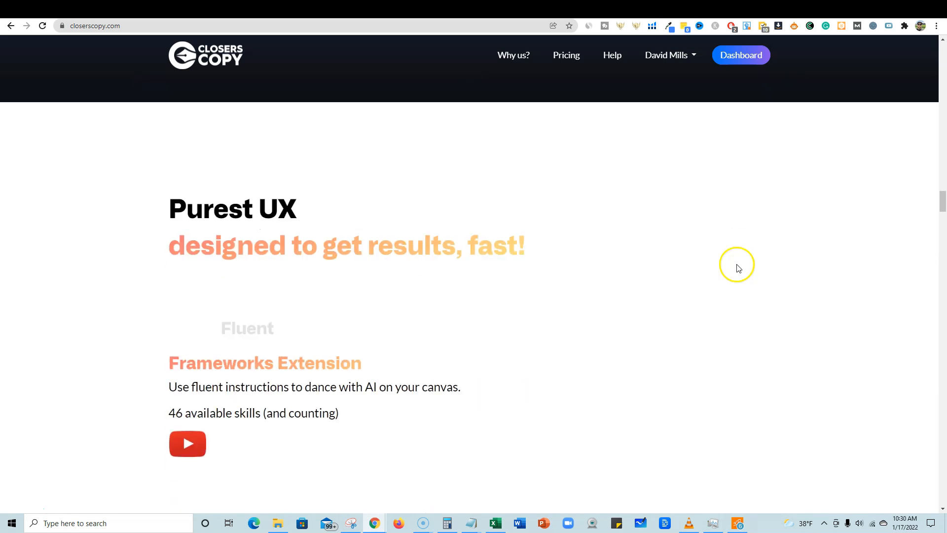
scroll(769, 264, down, 7)
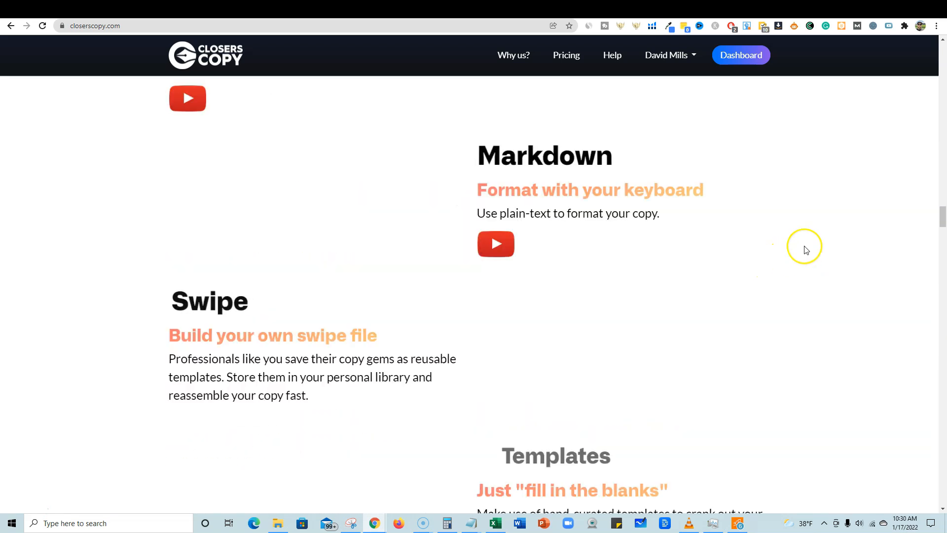
Compare the Starter, Professional and Unlimited pricing plans and look over the customer testimonials
drag(941, 213, 938, 346)
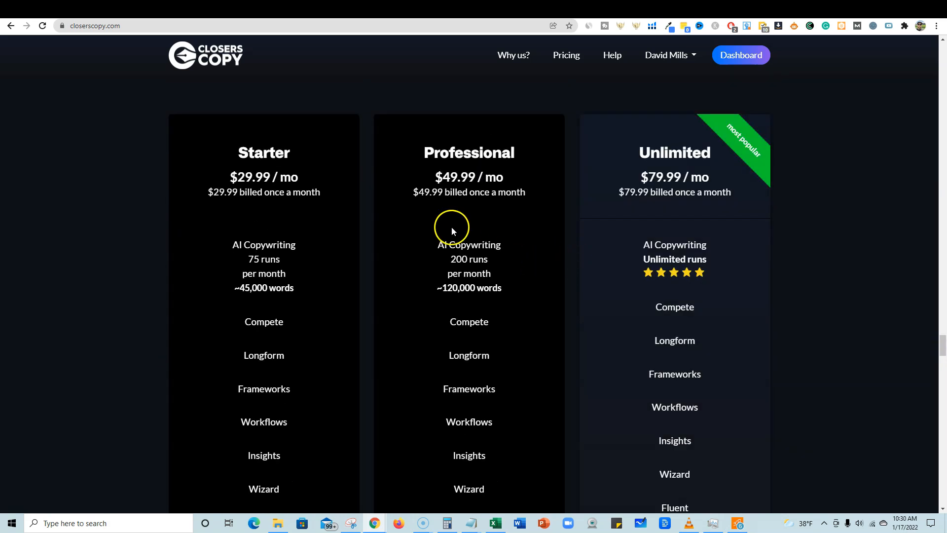
scroll(276, 195, up, 1)
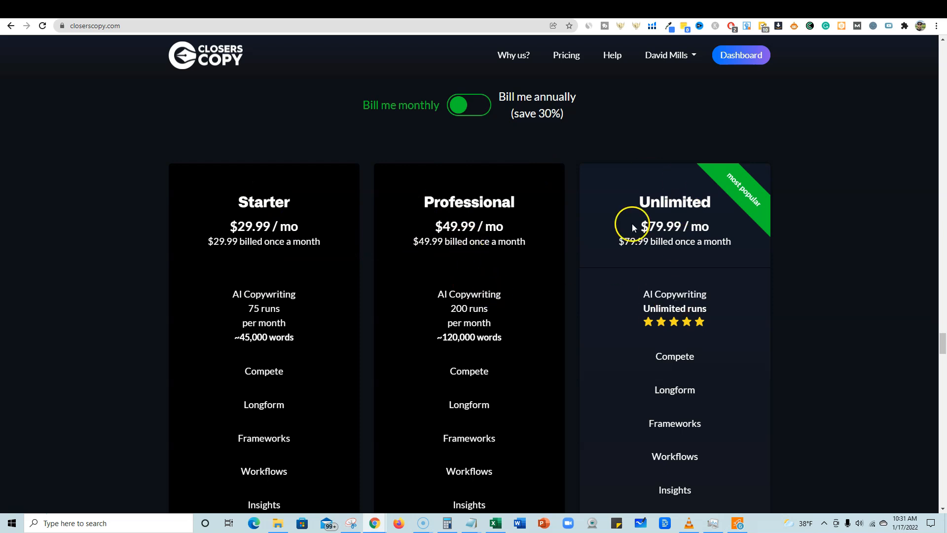
scroll(680, 297, down, 15)
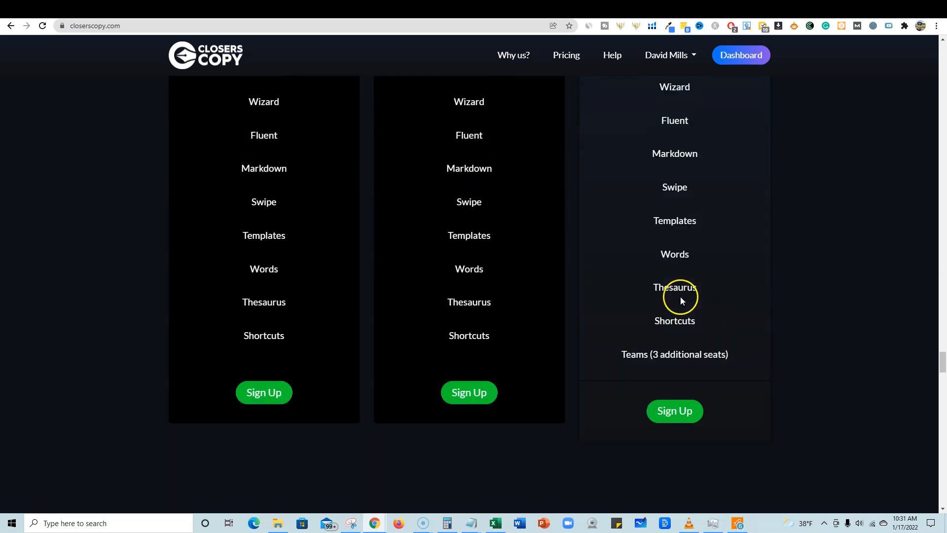
scroll(680, 299, down, 20)
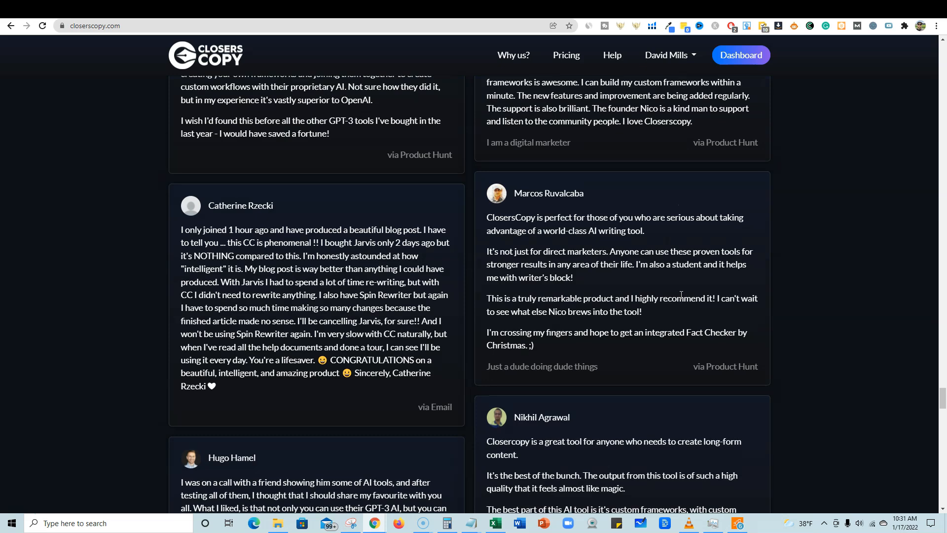
Look over the remaining customer testimonials and return past the pricing plans to the feature comparison table
scroll(680, 298, down, 5)
scroll(679, 298, up, 12)
scroll(678, 295, up, 15)
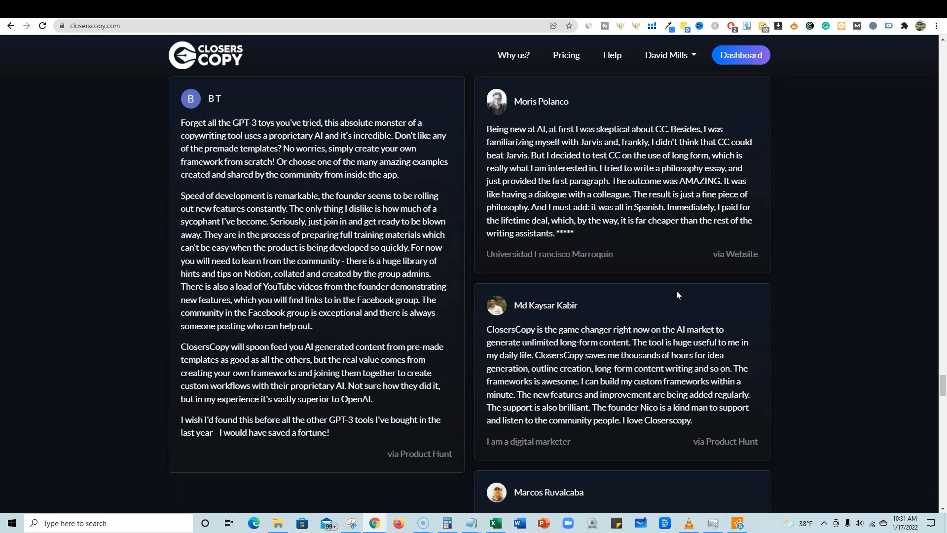
scroll(676, 293, up, 10)
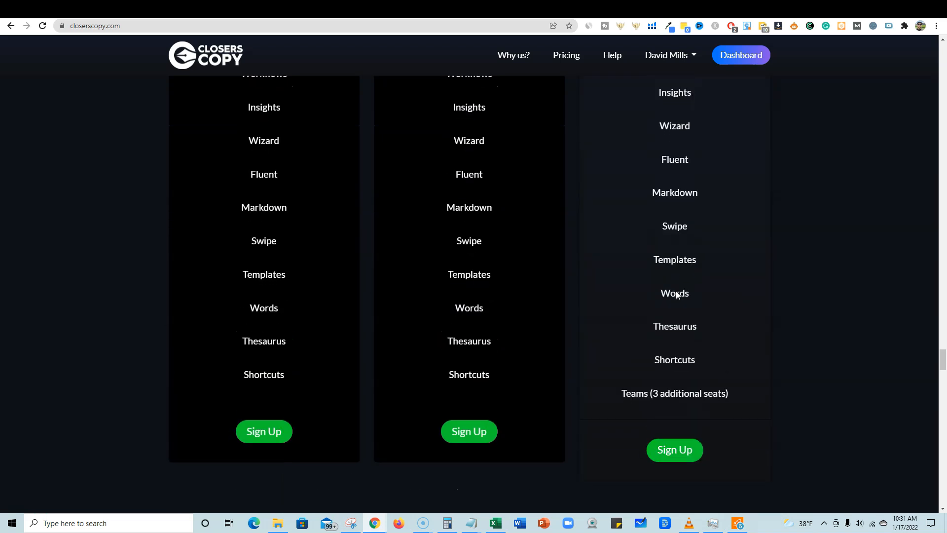
scroll(676, 294, up, 3)
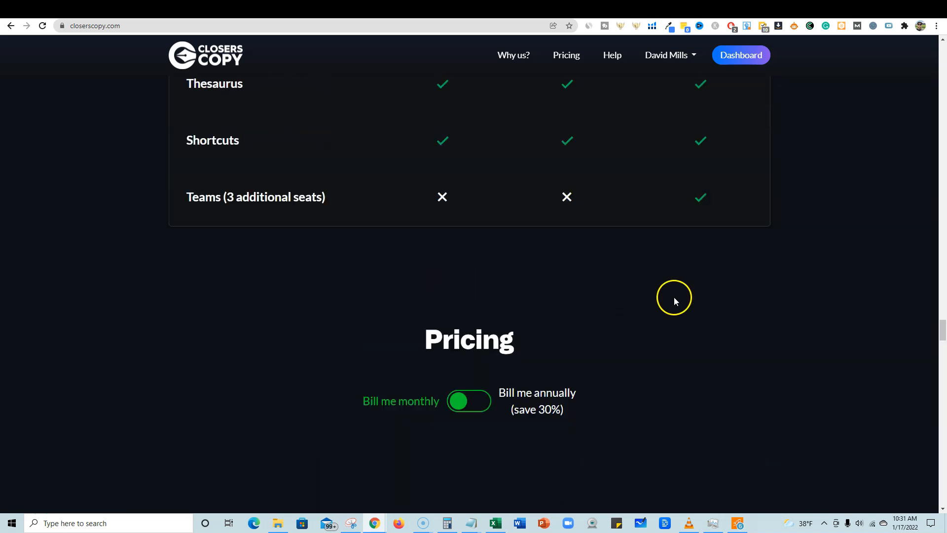
scroll(685, 207, up, 6)
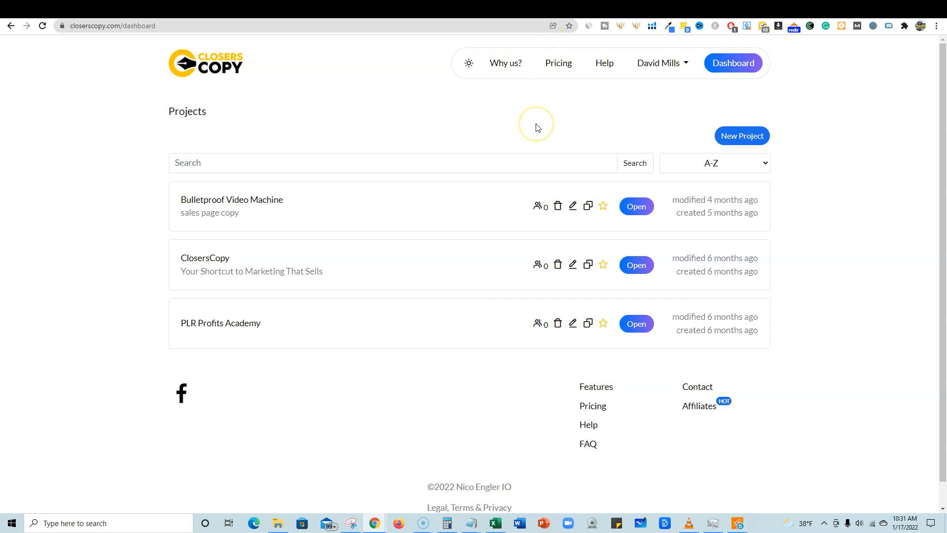
Switch the projects dashboard to dark mode and back to light mode twice
click(468, 63)
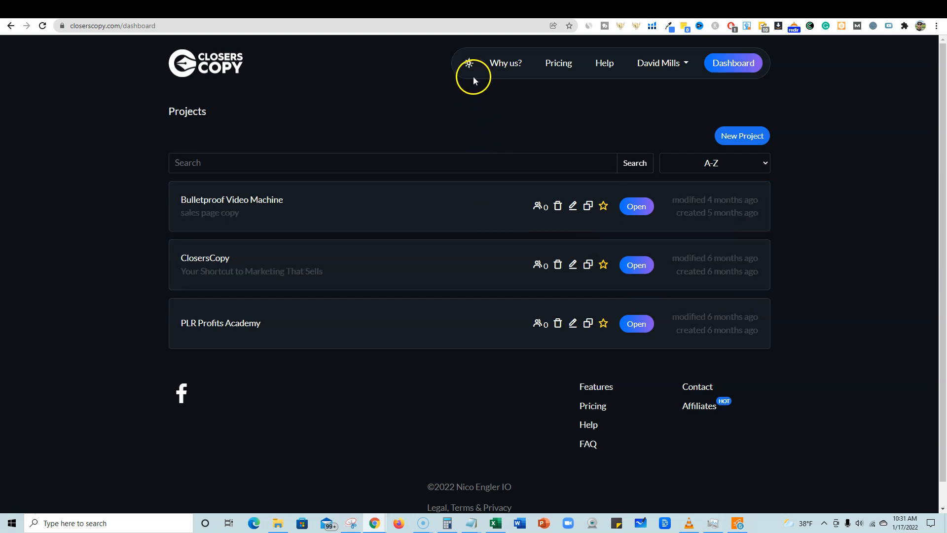
click(469, 63)
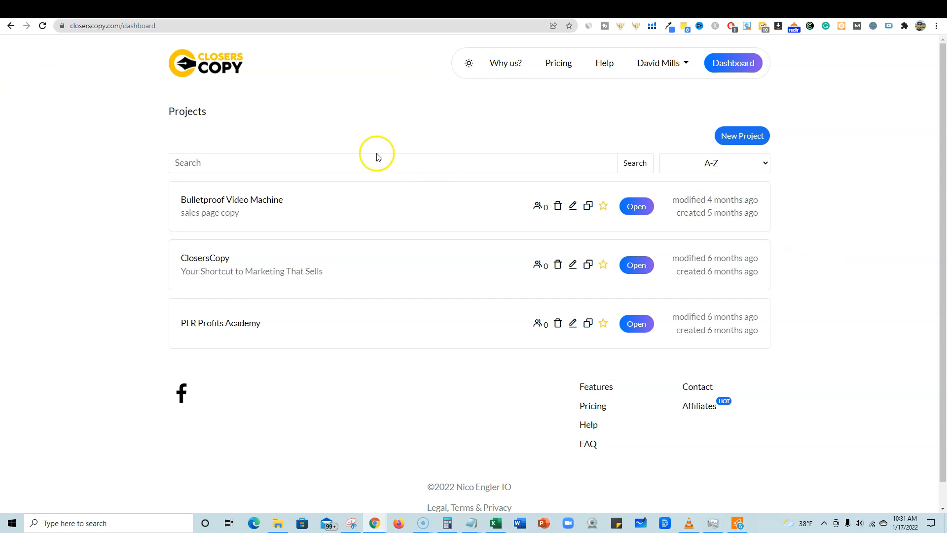
click(469, 63)
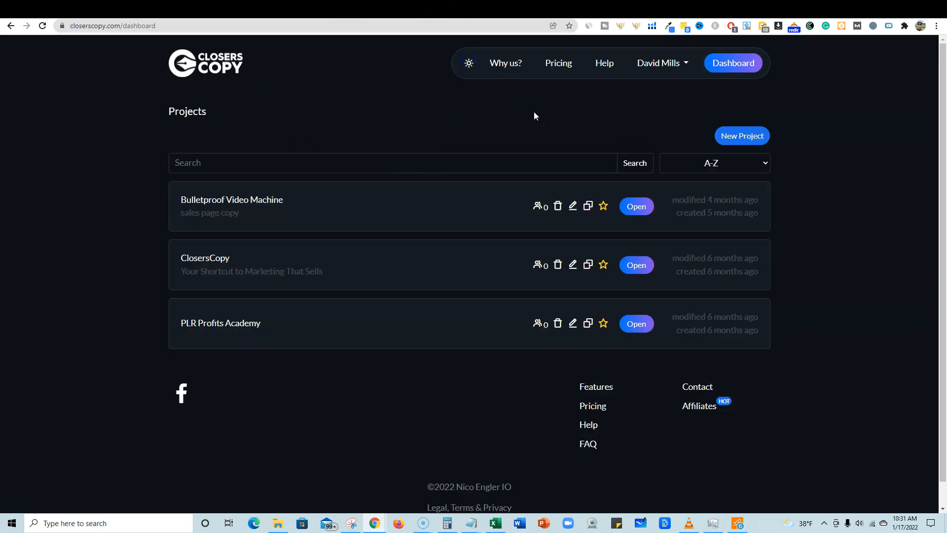
click(469, 64)
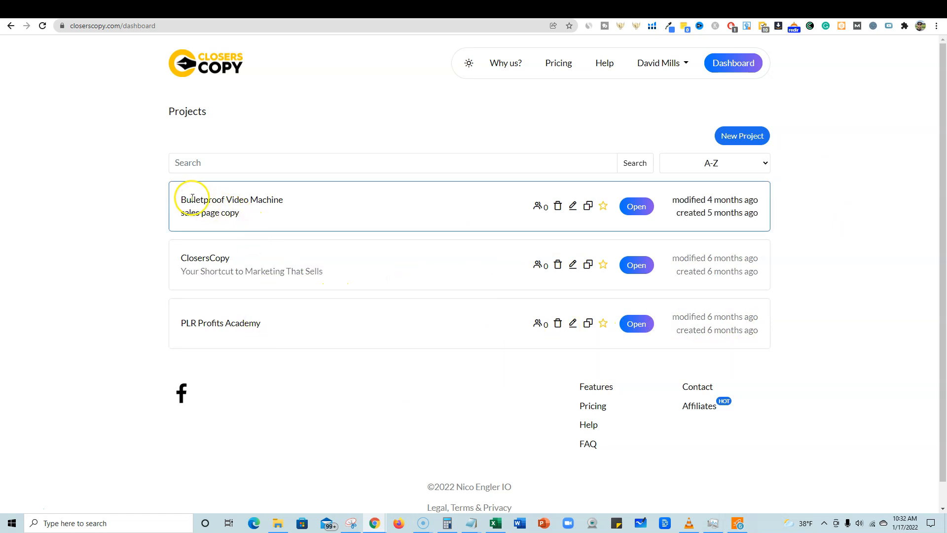
Open the Bulletproof Video Machine project and its sales page document in the editor
drag(183, 199, 248, 203)
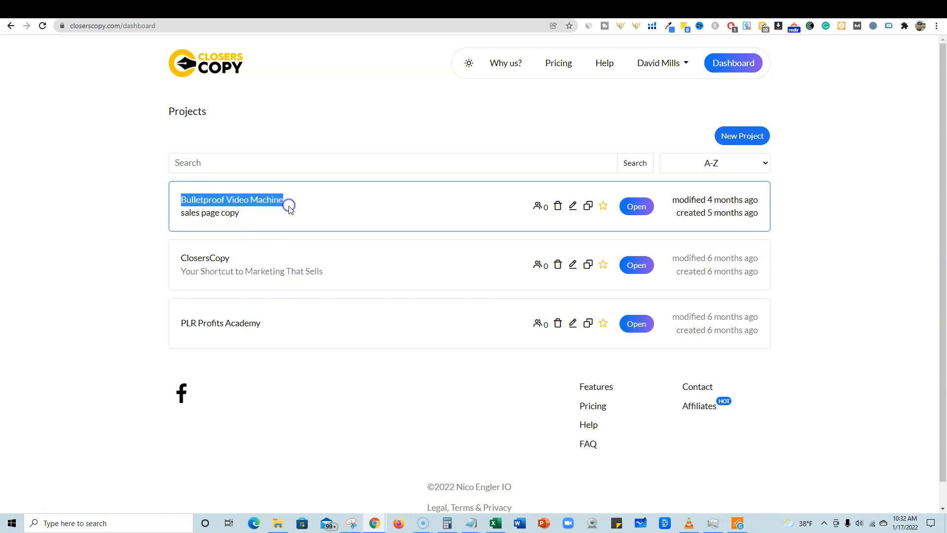
click(645, 210)
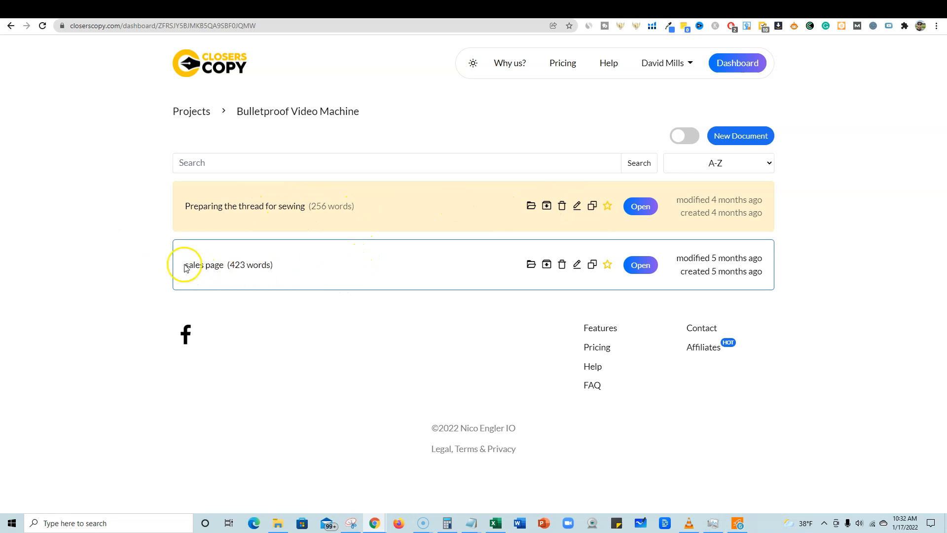
click(640, 265)
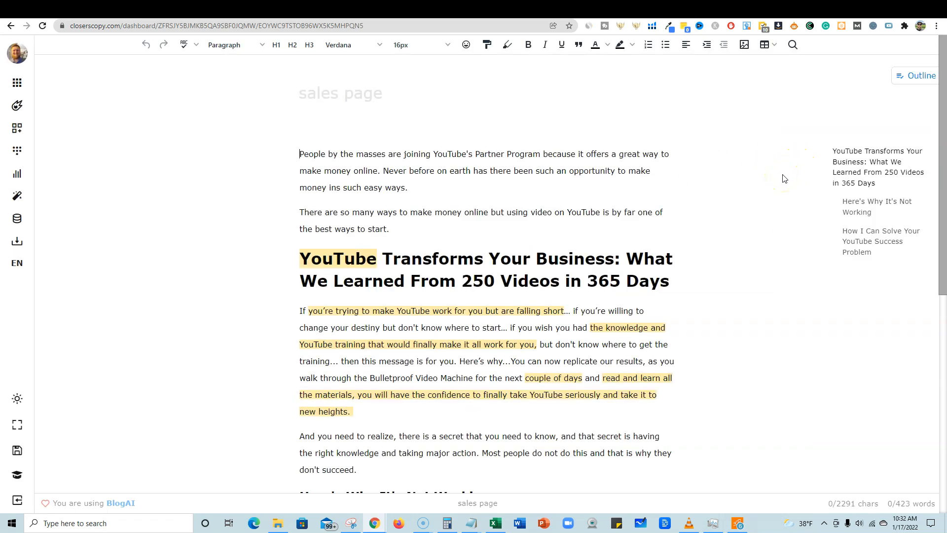
Look over the sales page copy from its introduction to the section on solving the YouTube success problem
scroll(719, 257, down, 1)
scroll(719, 258, up, 1)
click(553, 172)
scroll(528, 262, down, 4)
scroll(531, 262, up, 4)
scroll(433, 293, down, 4)
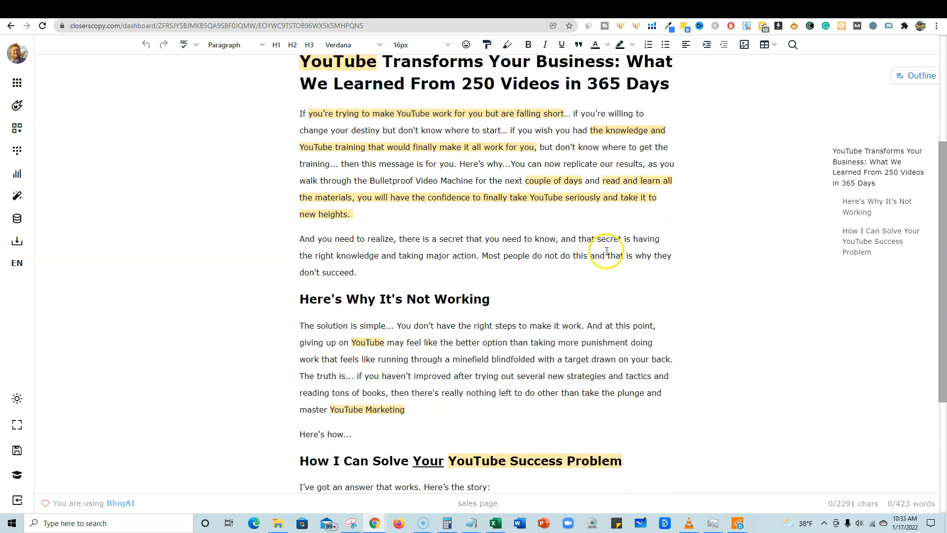
Examine the paragraph below the main headline, selecting its customized phrases, including the product name Bulletproof Video Machine
scroll(375, 207, up, 1)
drag(310, 163, 559, 162)
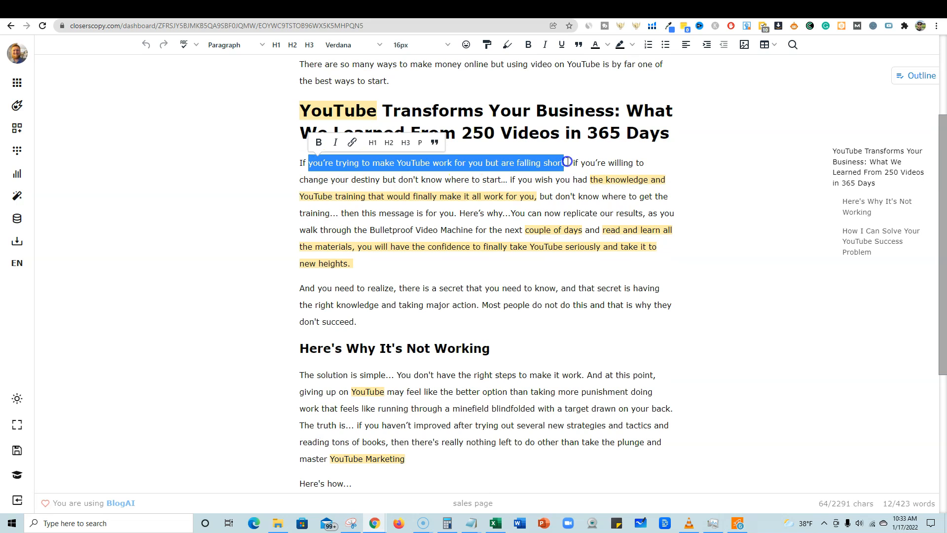
drag(395, 248, 602, 255)
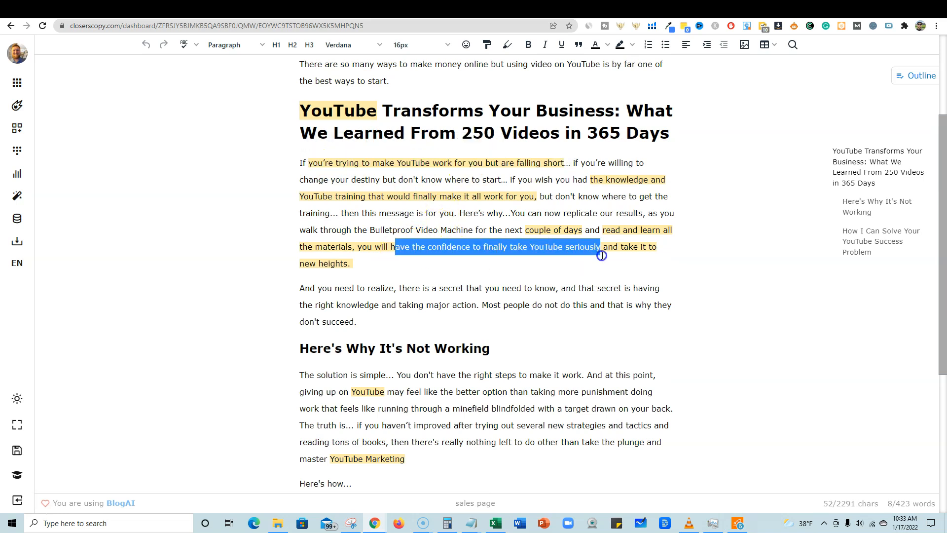
click(332, 213)
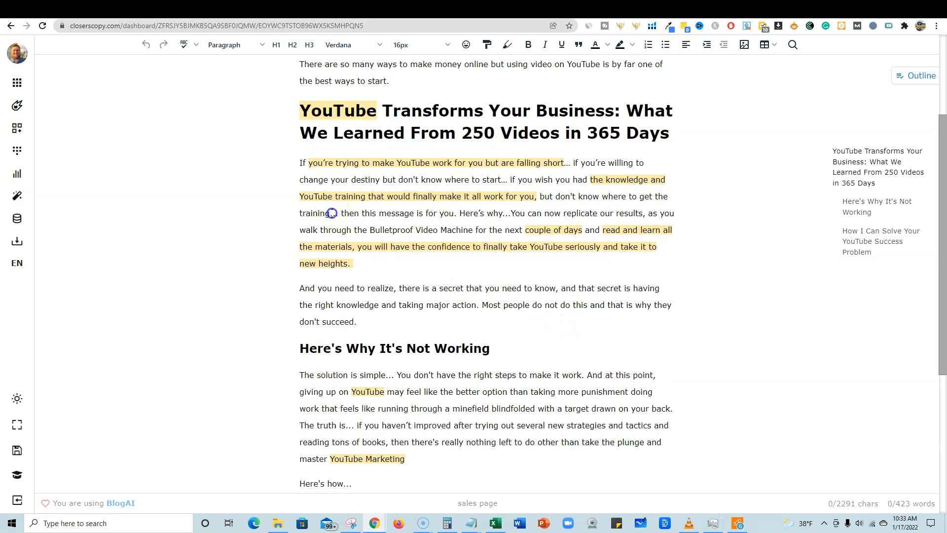
drag(372, 231, 476, 231)
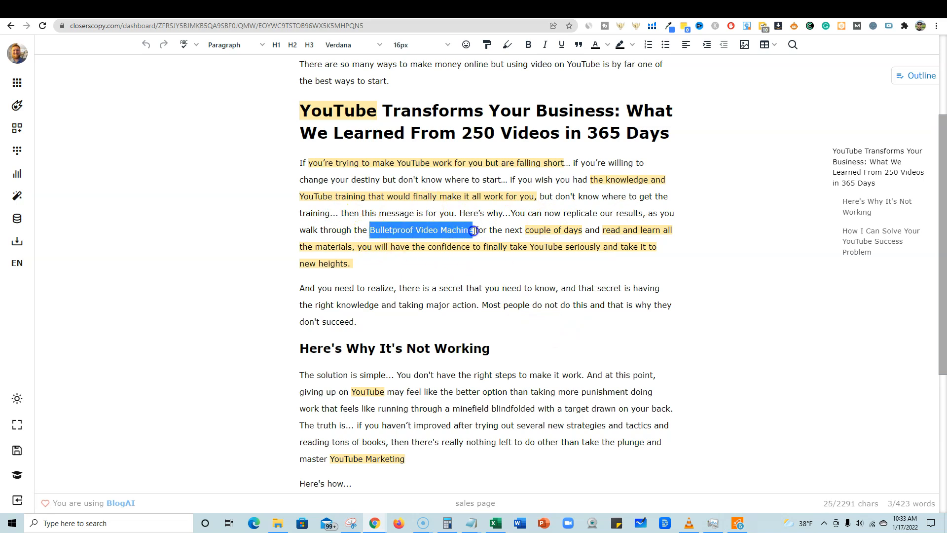
Examine the section Here's Why It's Not Working and select the highlighted phrase YouTube Marketing
scroll(444, 271, down, 1)
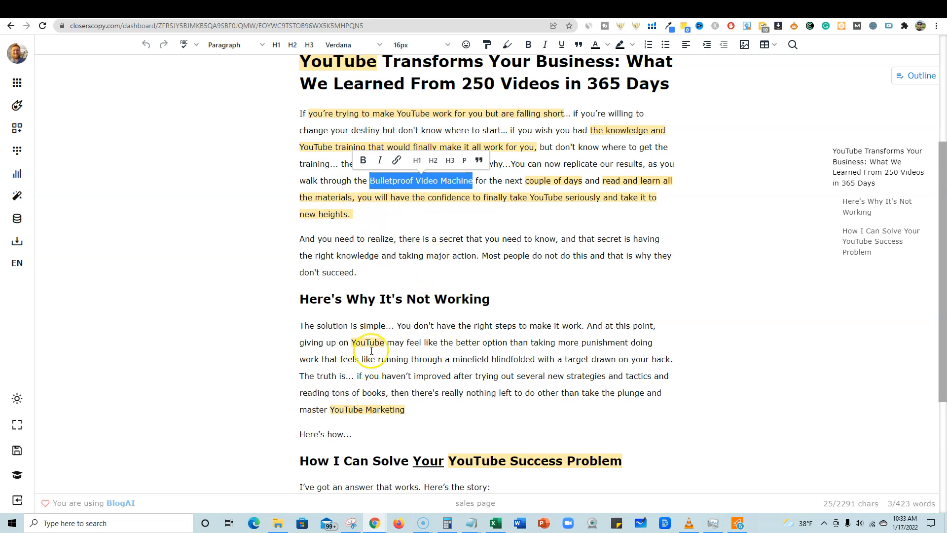
scroll(469, 384, down, 2)
scroll(468, 384, down, 1)
drag(332, 262, 461, 259)
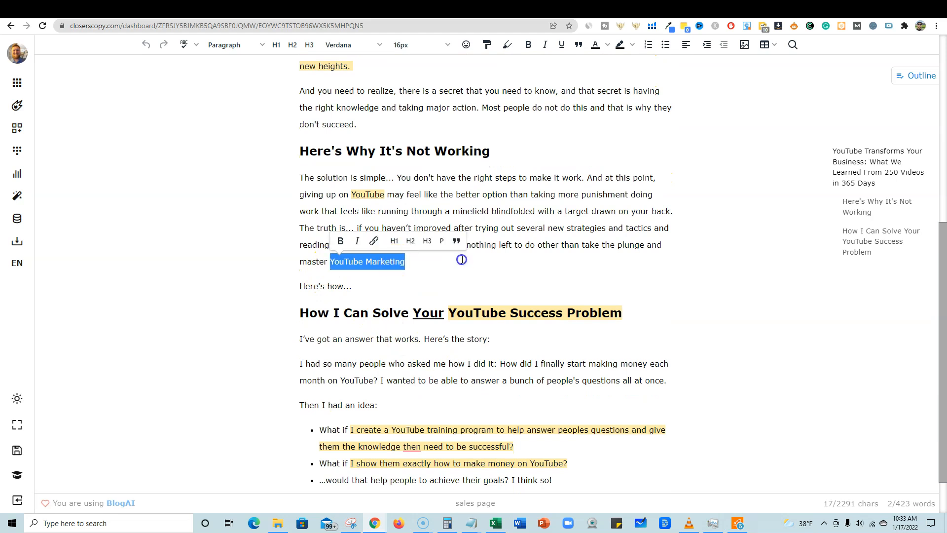
scroll(466, 315, down, 1)
scroll(471, 372, down, 1)
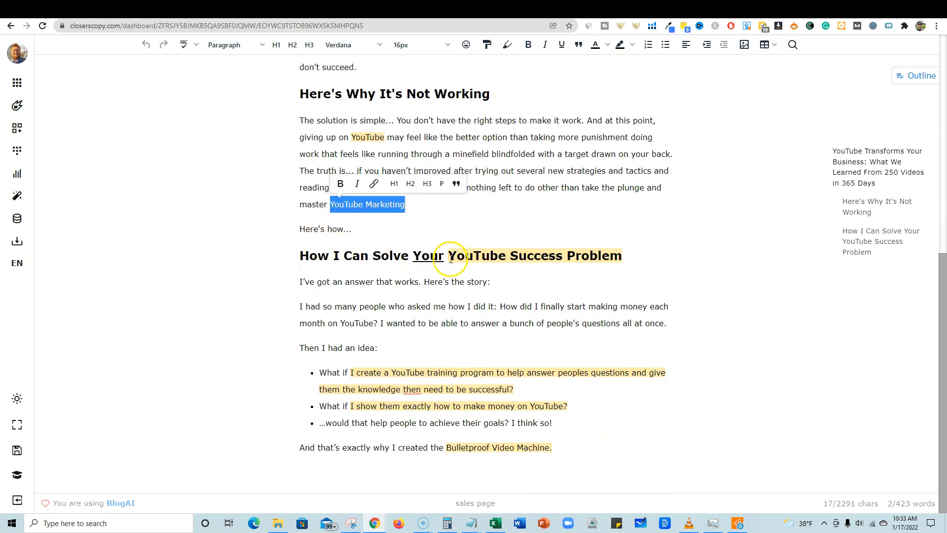
Examine the How I Can Solve Your YouTube Success Problem section, selecting the heading's highlighted phrase and the story's opening lines
drag(449, 255, 638, 253)
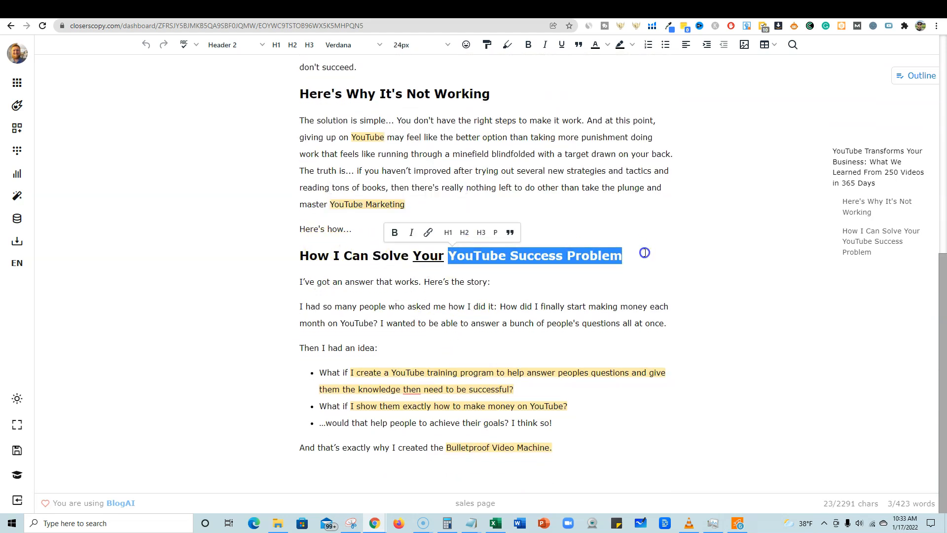
click(448, 261)
drag(448, 255, 653, 256)
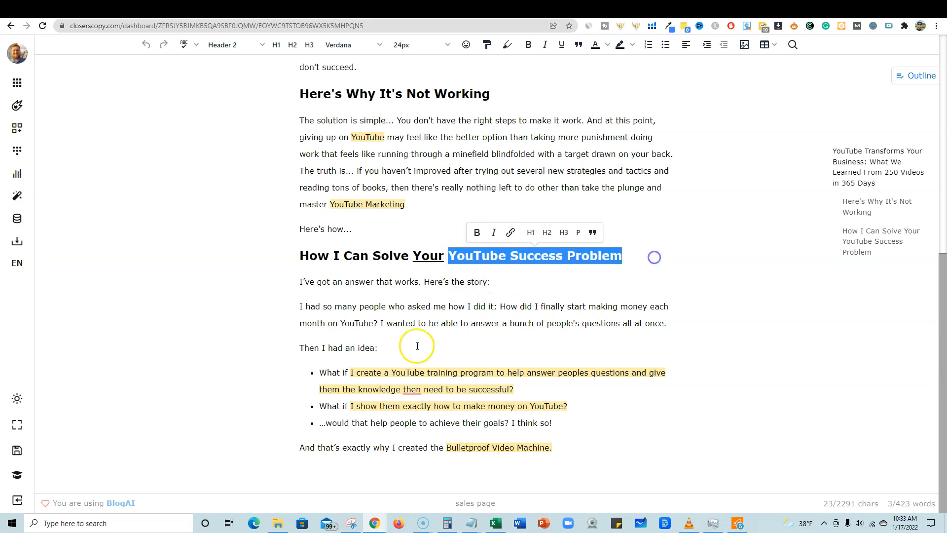
drag(309, 282, 488, 306)
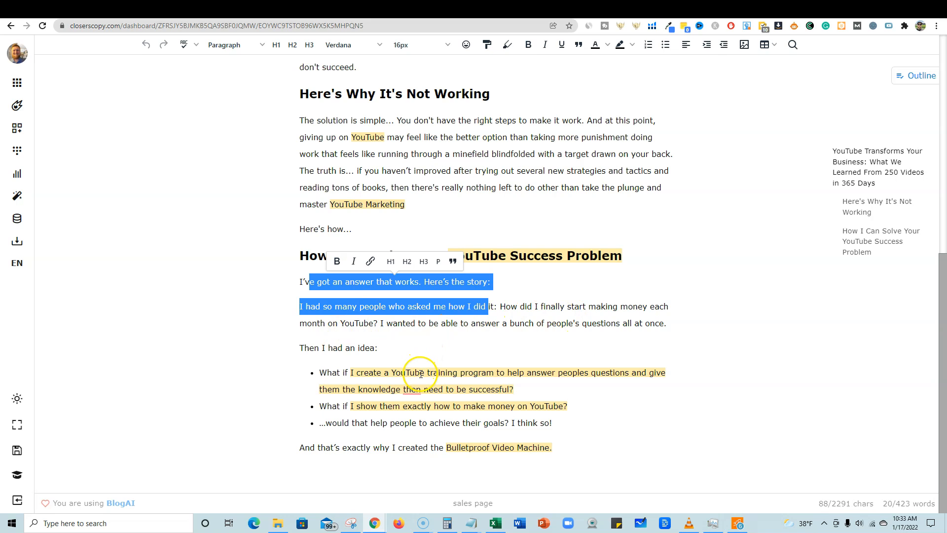
click(567, 434)
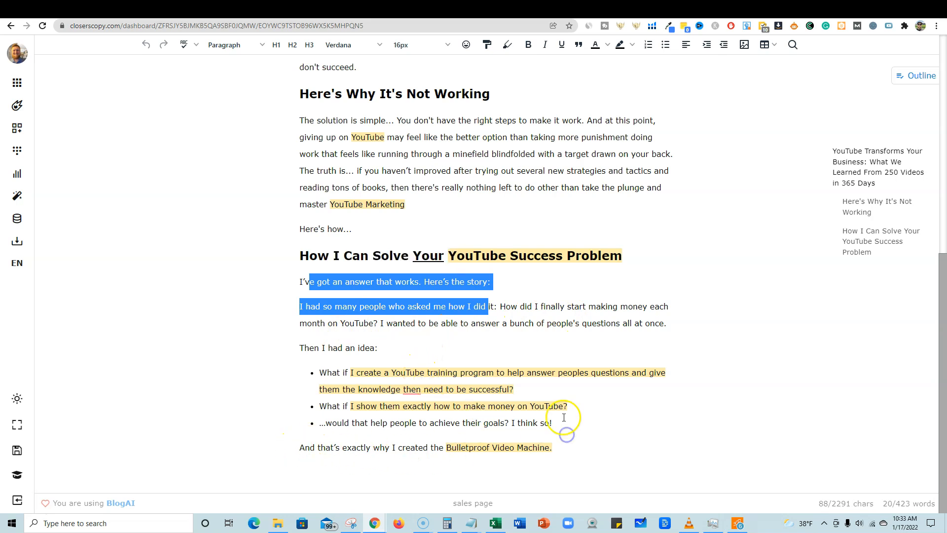
click(564, 417)
scroll(557, 415, up, 8)
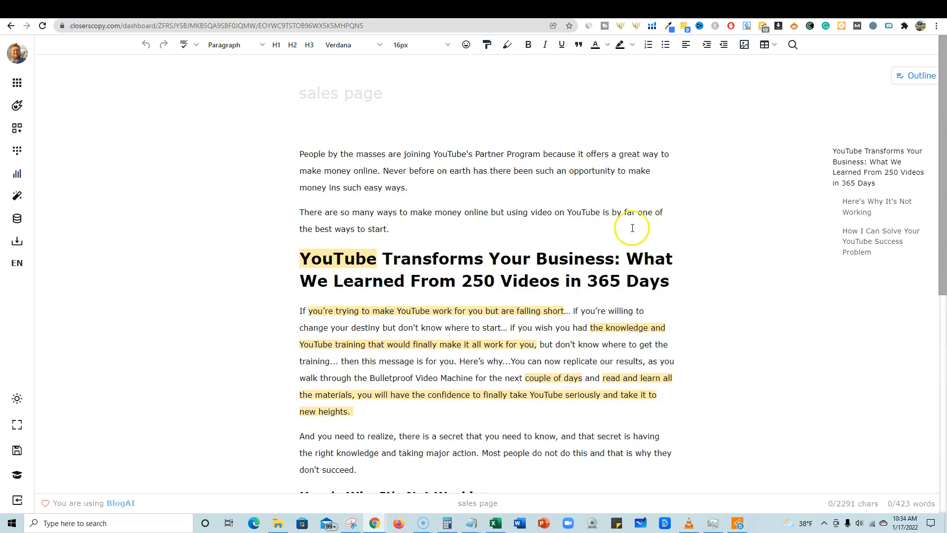
Open the account page from the document editor and view the purchased products and AI limits
click(704, 10)
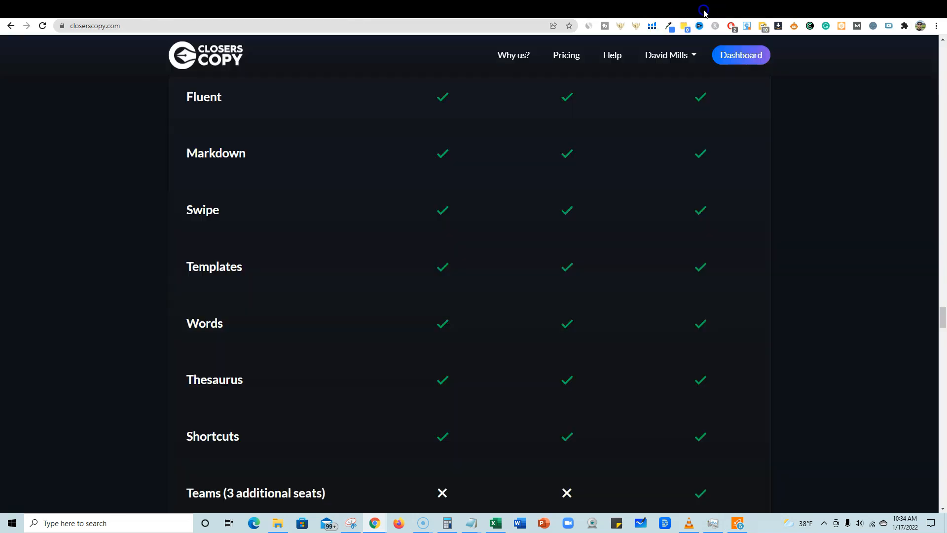
click(776, 12)
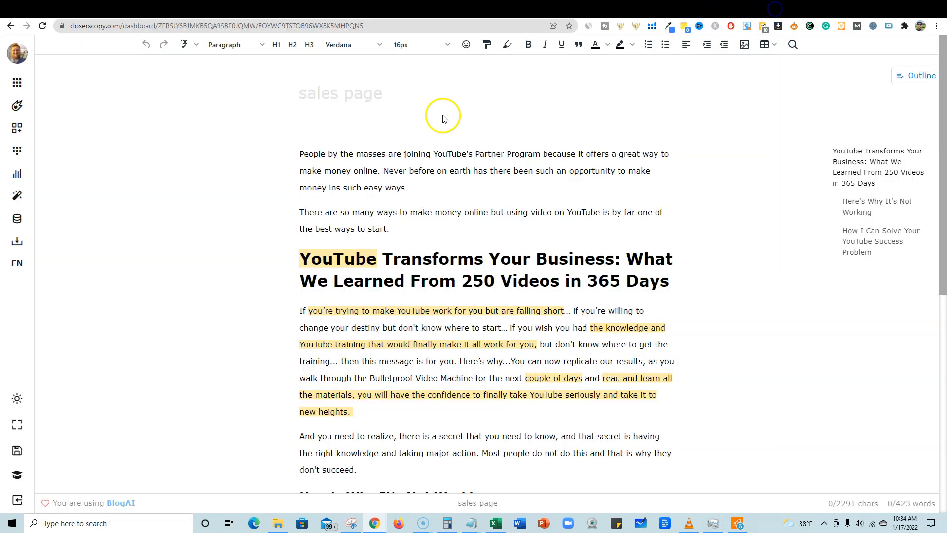
click(18, 54)
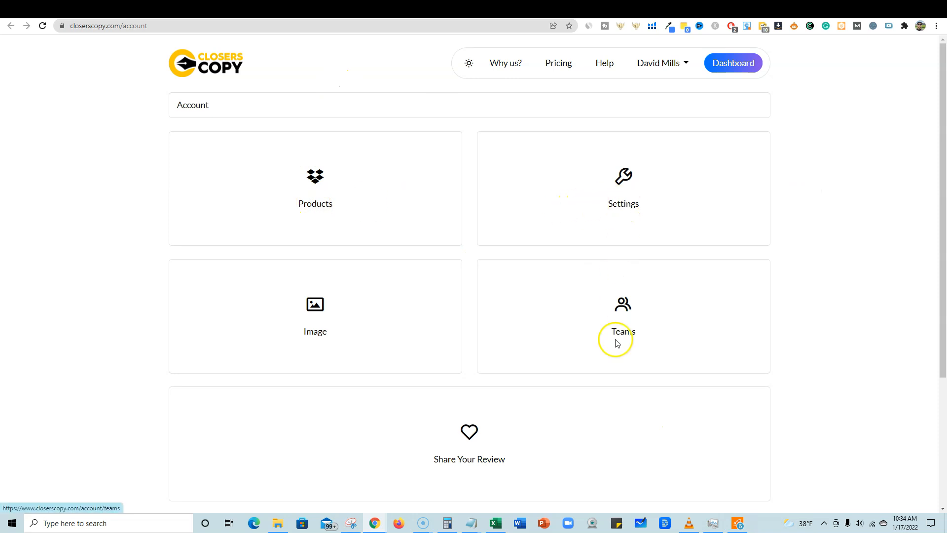
scroll(370, 344, down, 4)
scroll(370, 344, up, 4)
click(314, 203)
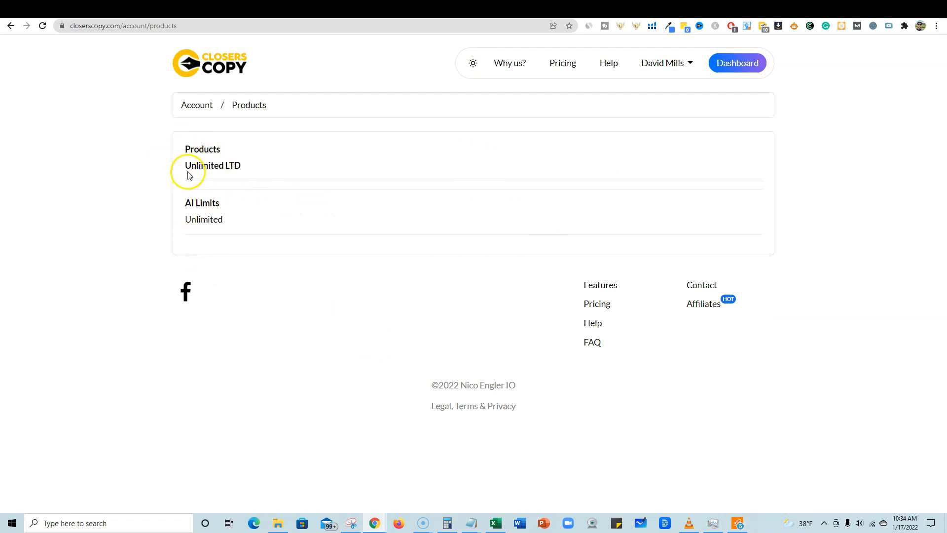
Return to the projects dashboard and create a project named Top 5 Benefits of the Keto Diet without a description
click(731, 63)
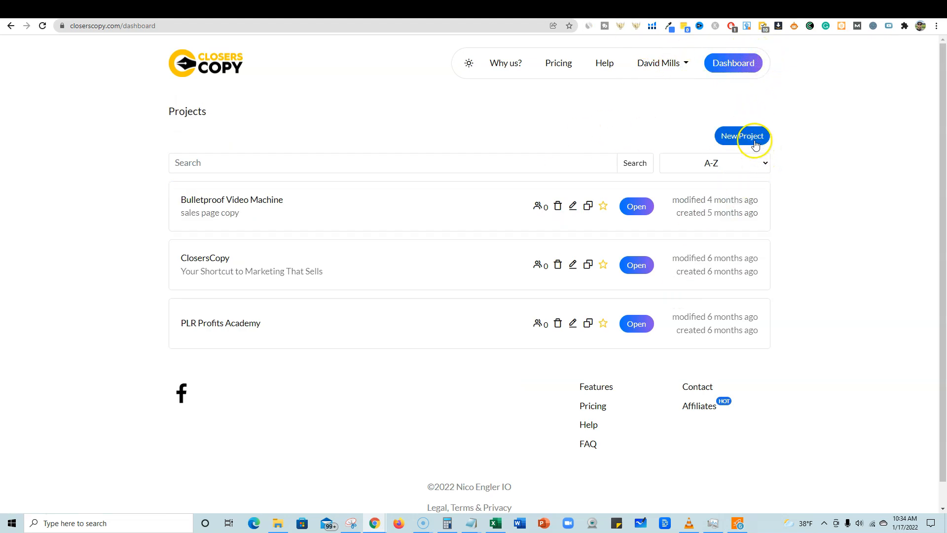
click(735, 138)
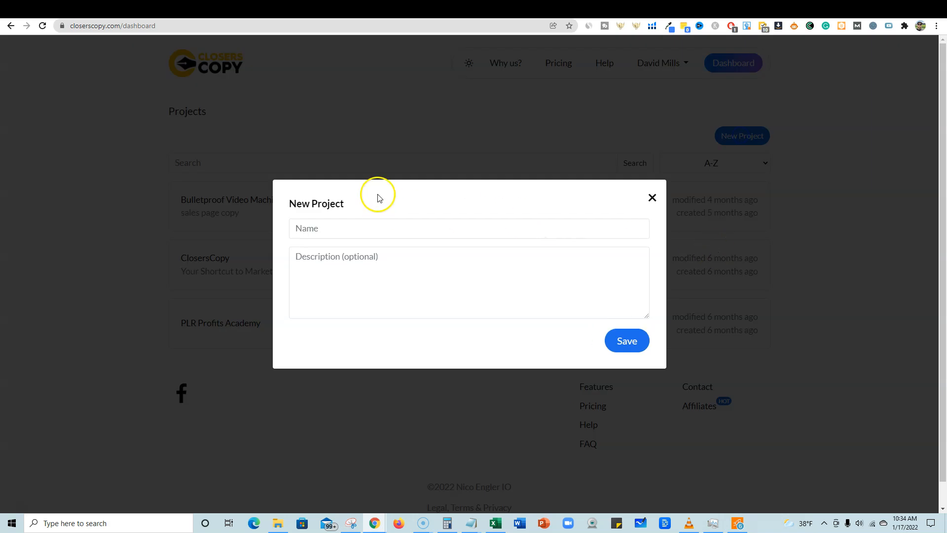
click(359, 224)
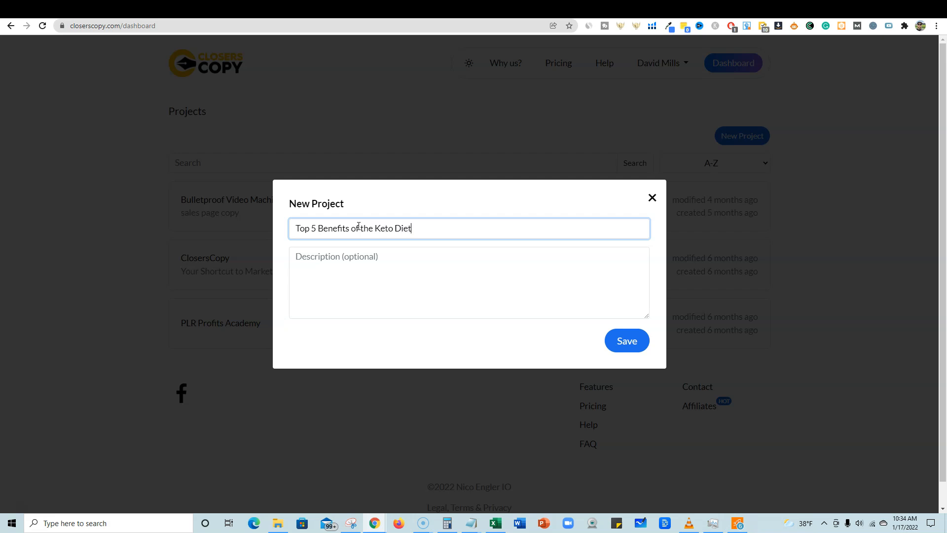
click(355, 261)
click(626, 340)
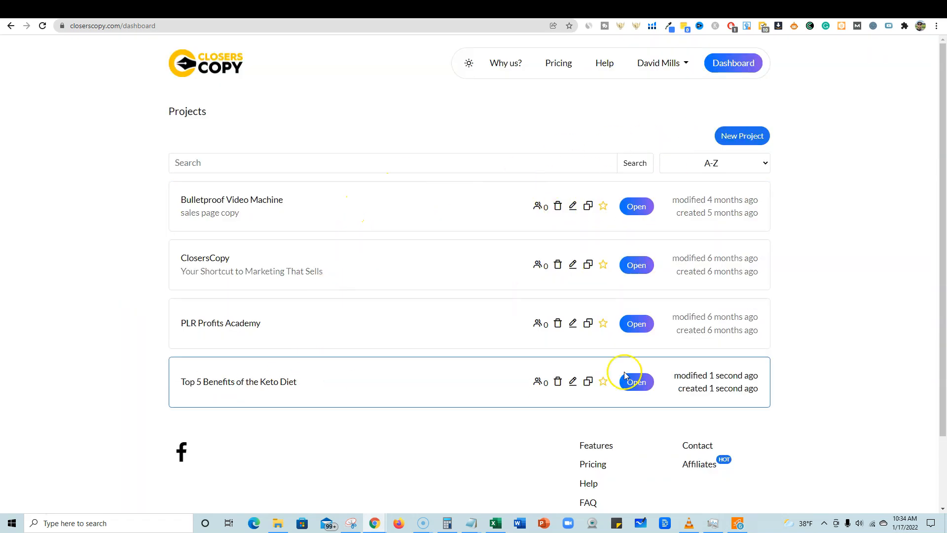
Open the Top 5 Benefits of the Keto Diet project, create a document with the same name and no description, and open it for editing
click(635, 381)
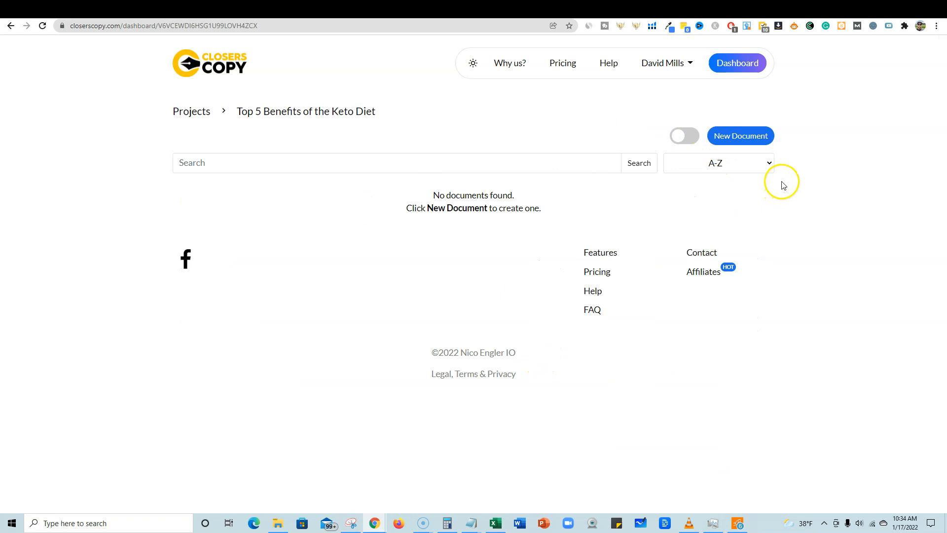
click(740, 138)
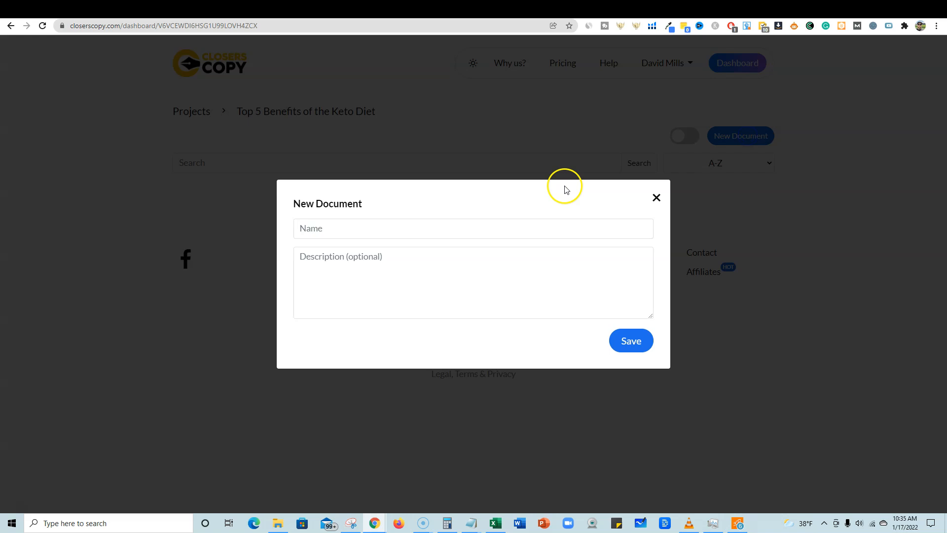
click(404, 228)
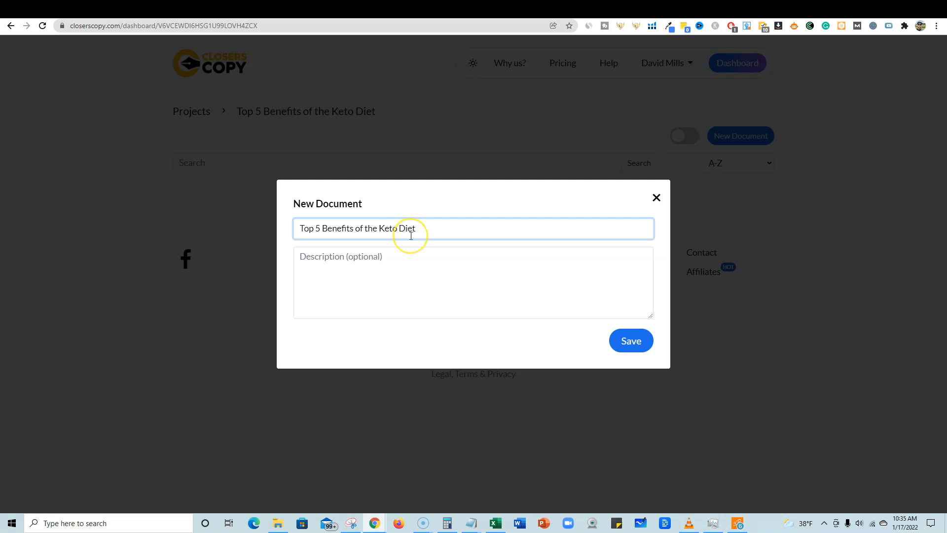
click(614, 335)
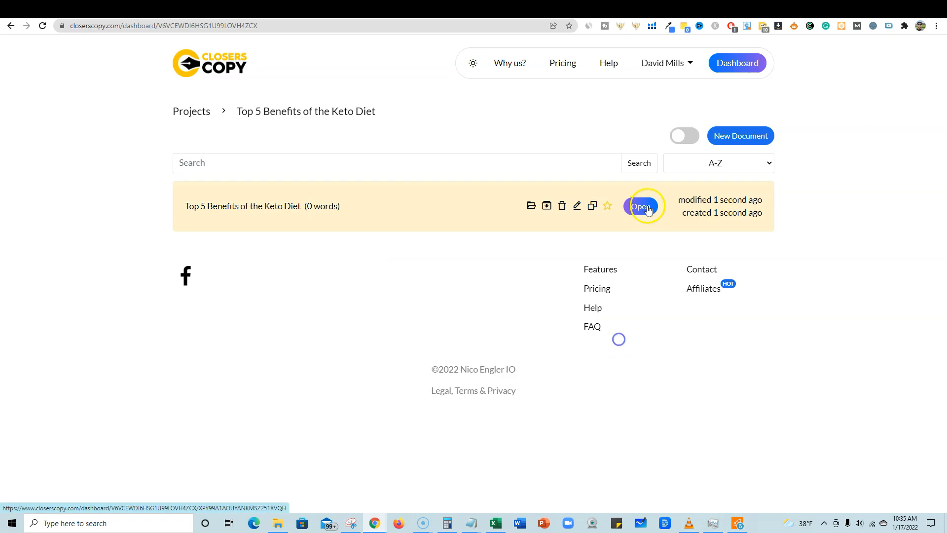
click(637, 208)
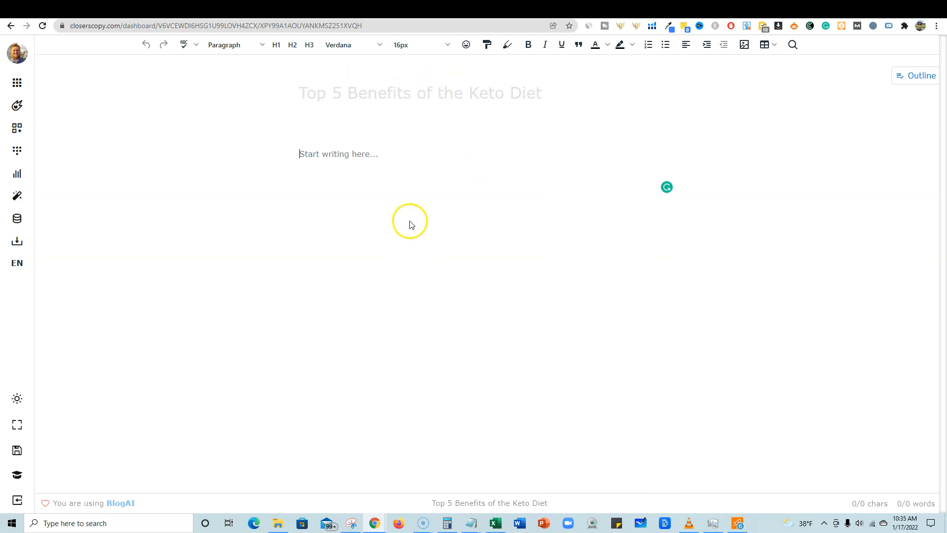
Enter the sample text "this is what it looks like" in the document body and delete it again
click(348, 155)
text(this is what it looks like)
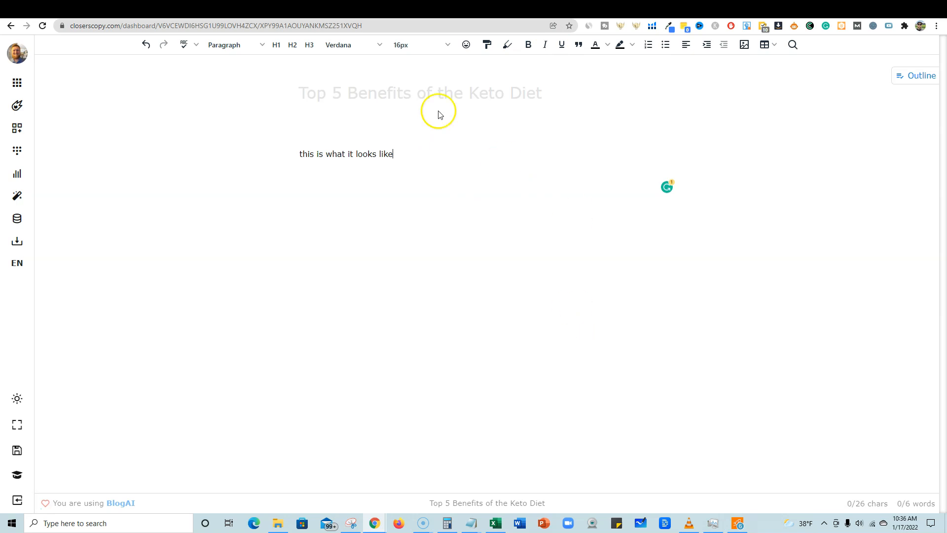
drag(412, 154, 291, 152)
key(BackSpace)
Select the document's title text and apply the Header 1 style
click(309, 89)
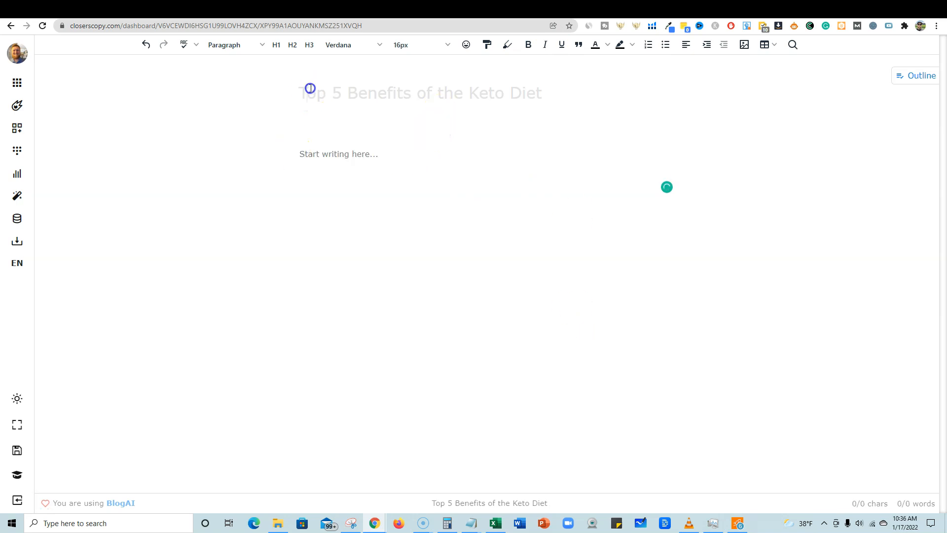
click(371, 159)
click(350, 94)
click(302, 92)
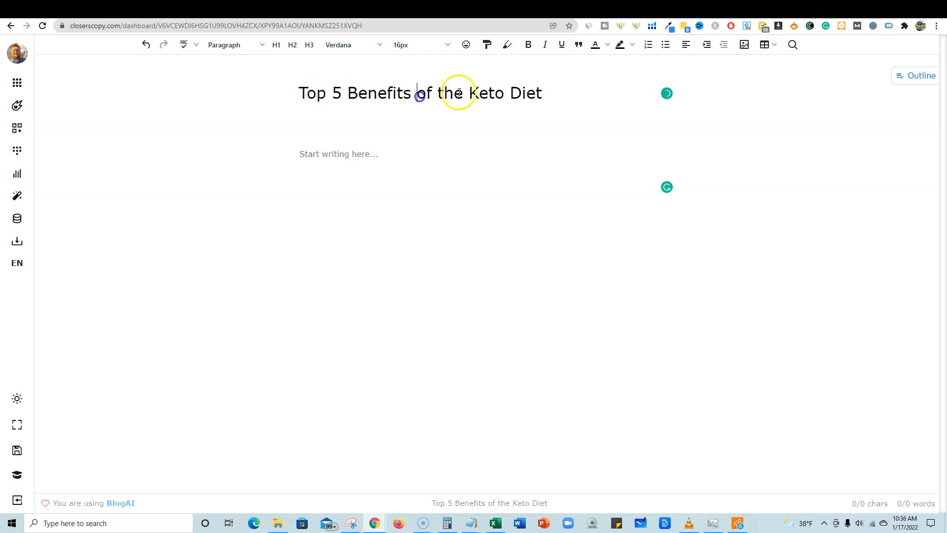
drag(543, 93, 302, 87)
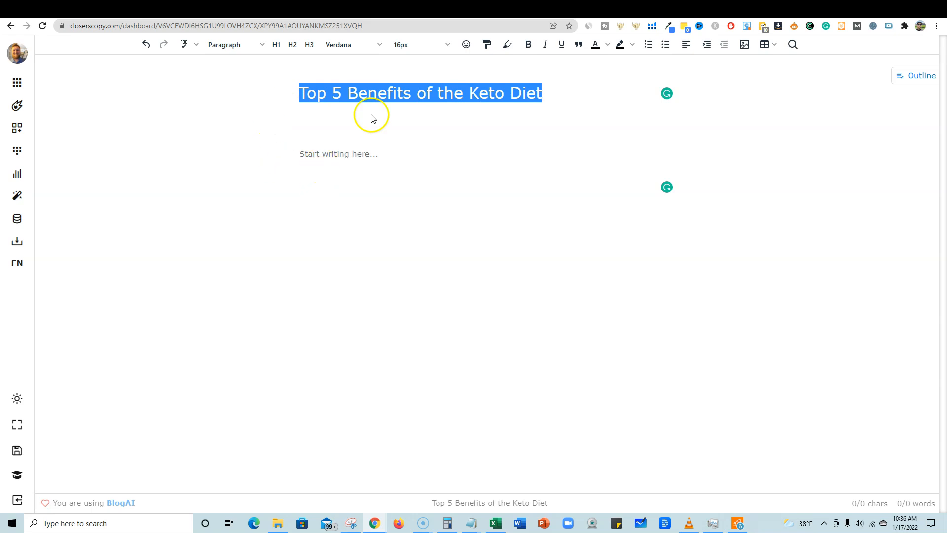
click(278, 47)
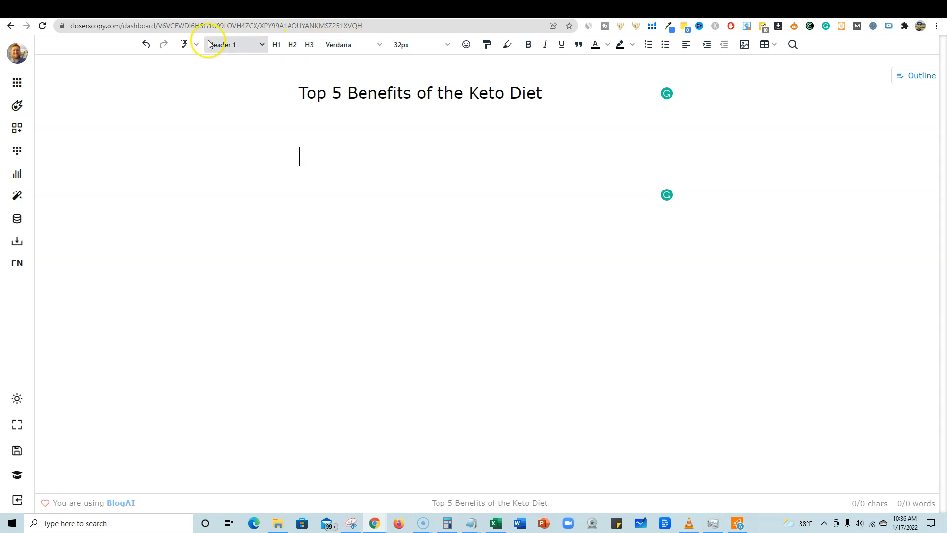
click(446, 46)
click(446, 45)
click(487, 45)
click(467, 44)
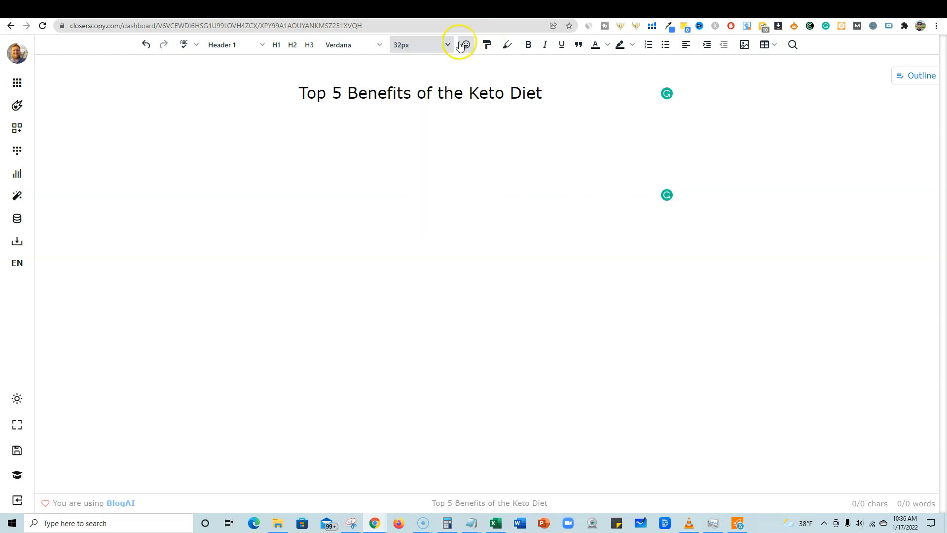
click(540, 49)
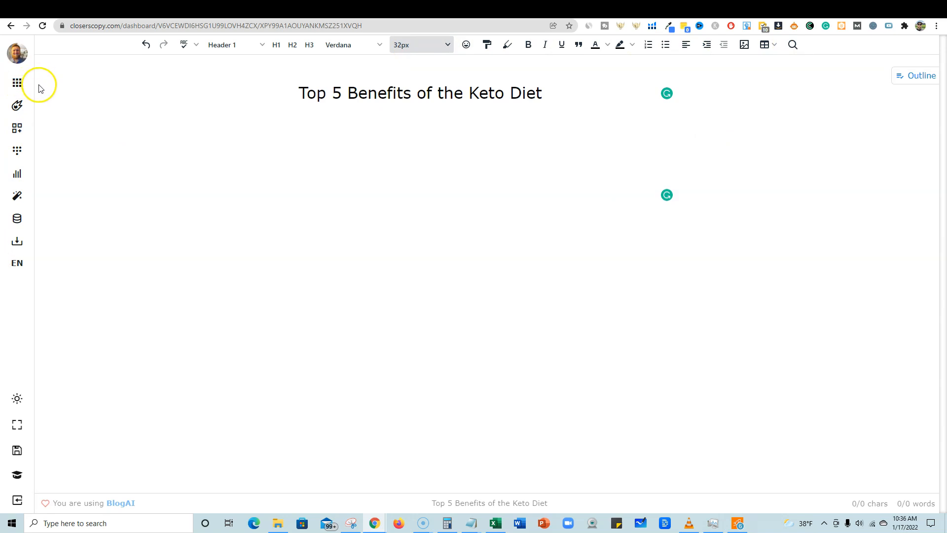
Open the Longform writing tool and set the output length to 45
click(17, 108)
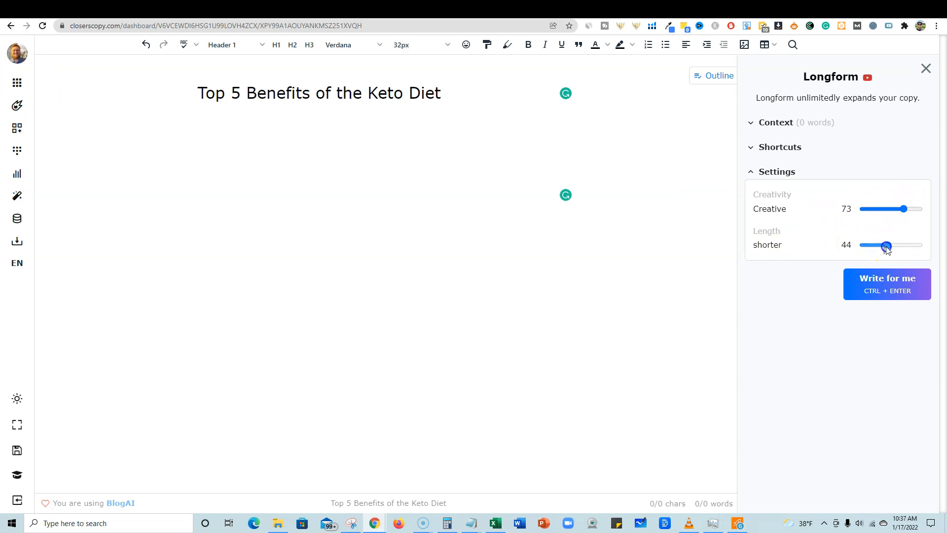
mouse_move(895, 249)
mouse_down()
mouse_move(936, 247)
mouse_move(824, 246)
mouse_move(913, 247)
mouse_move(889, 249)
mouse_up()
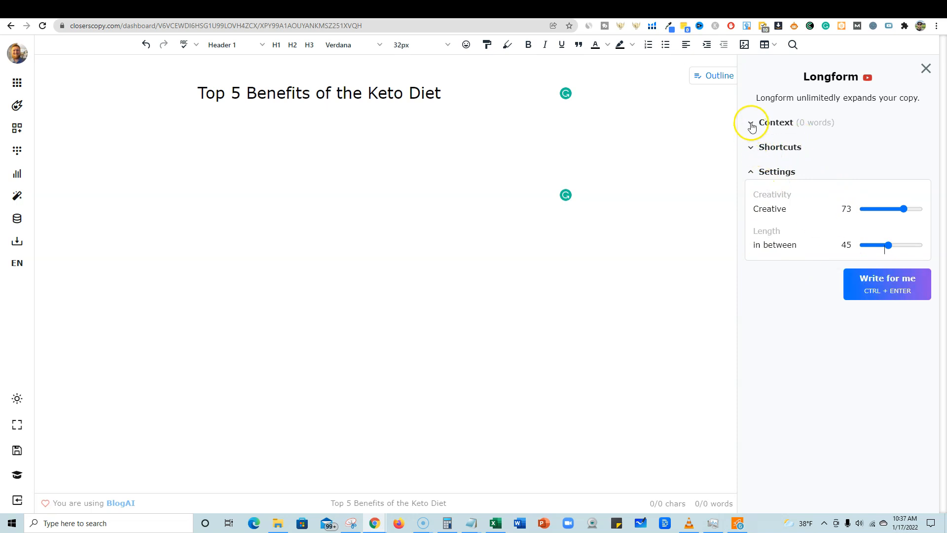
click(303, 135)
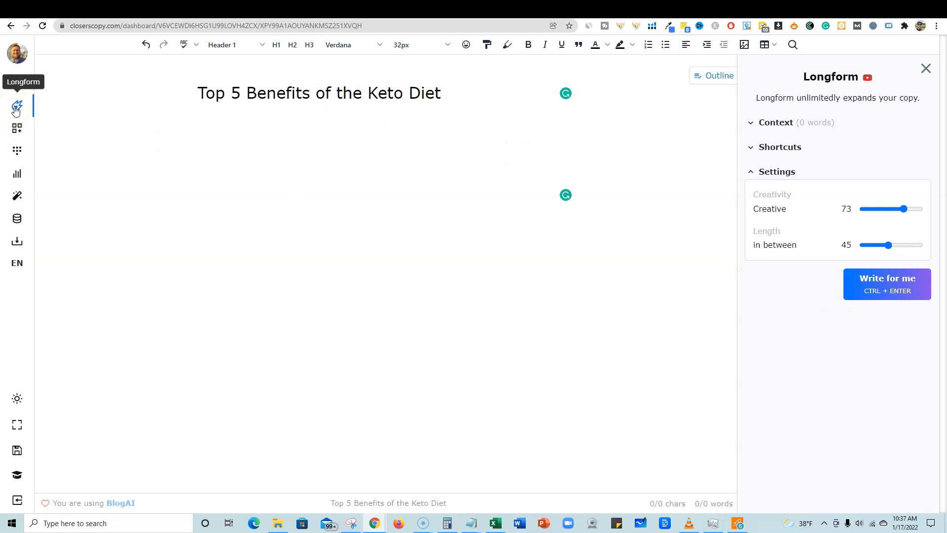
Open the Frameworks library and examine the available ad, blog, course, direct response and email frameworks
click(18, 130)
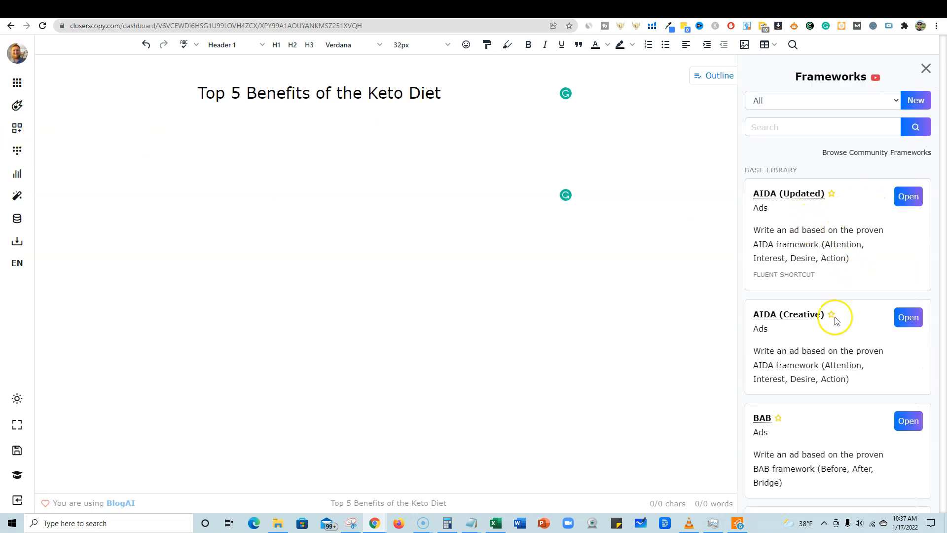
scroll(863, 335, down, 5)
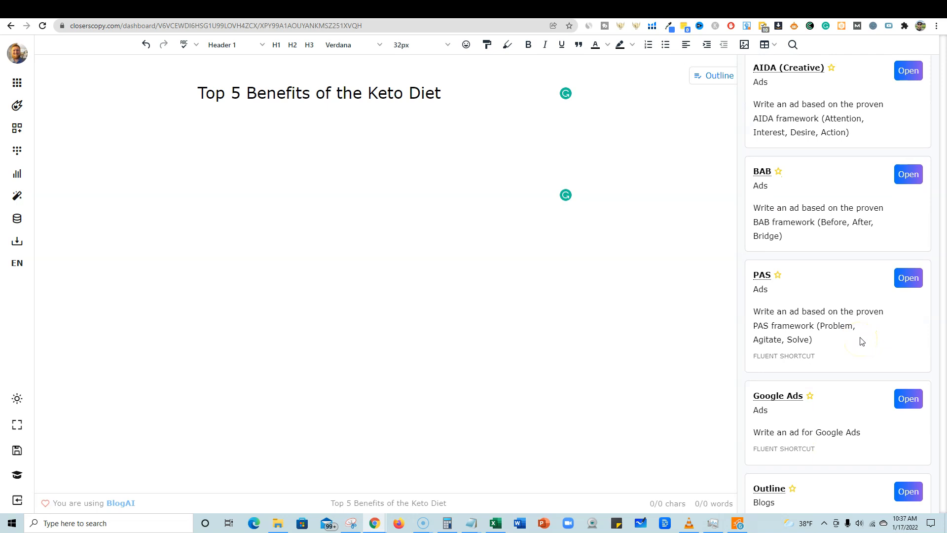
scroll(861, 340, down, 2)
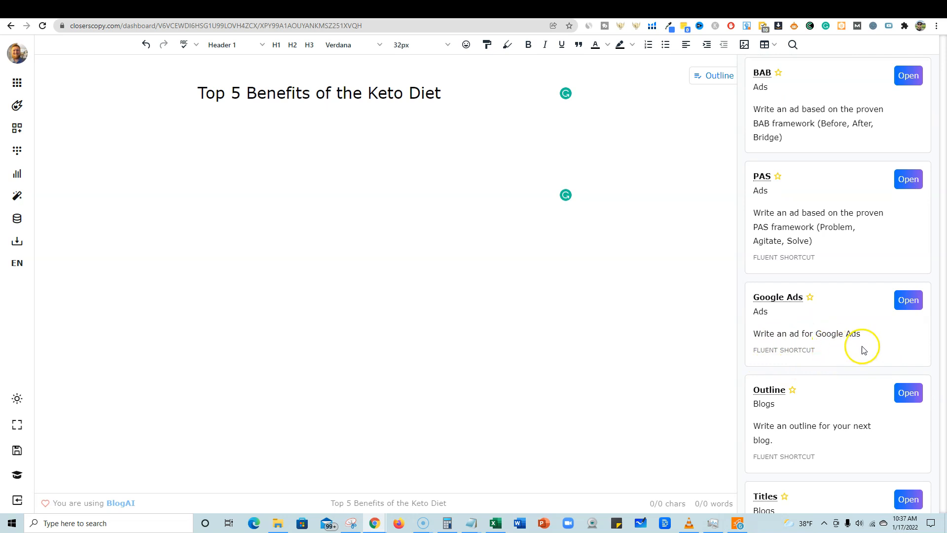
scroll(838, 399, down, 20)
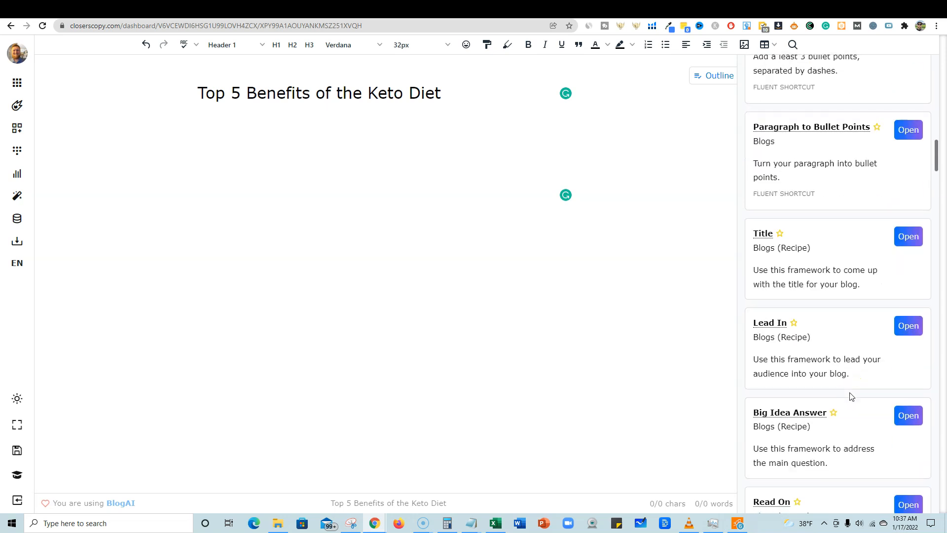
scroll(850, 396, down, 7)
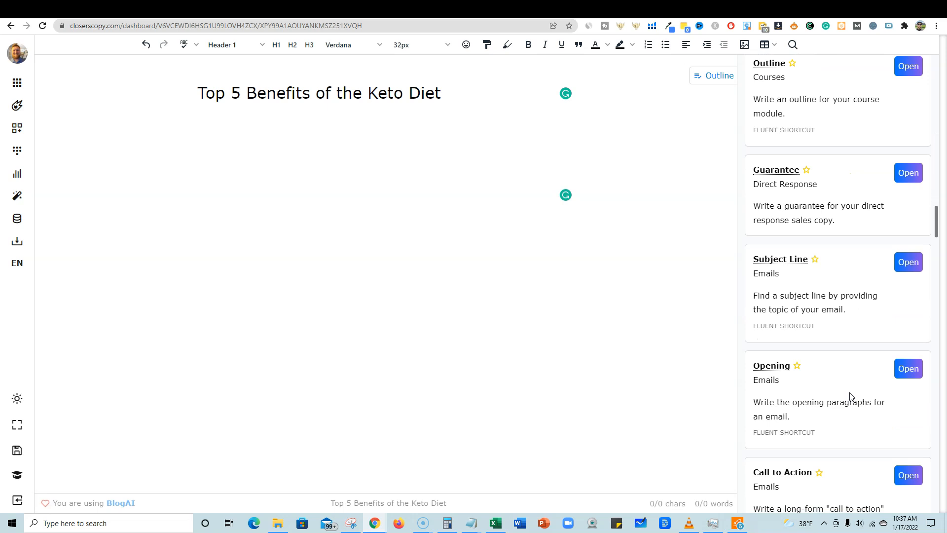
scroll(849, 398, up, 1)
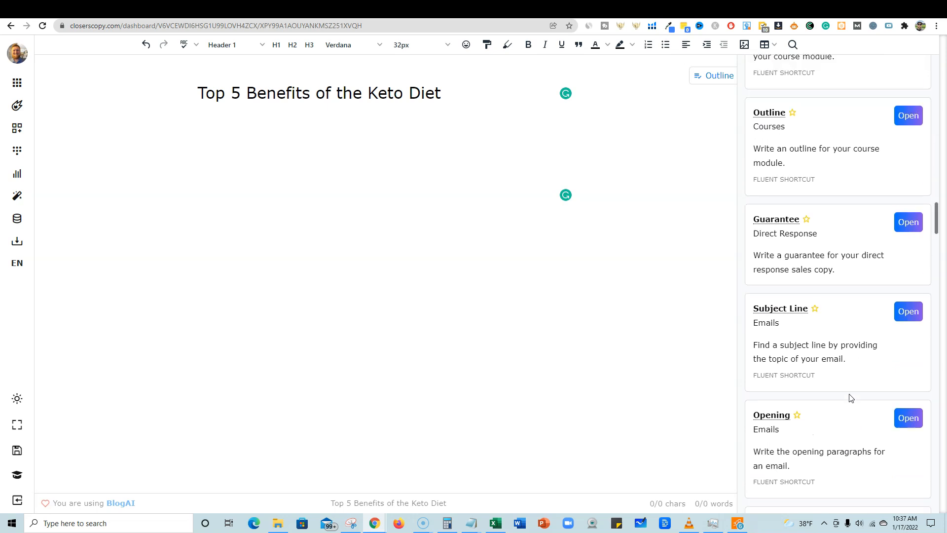
scroll(849, 397, down, 1)
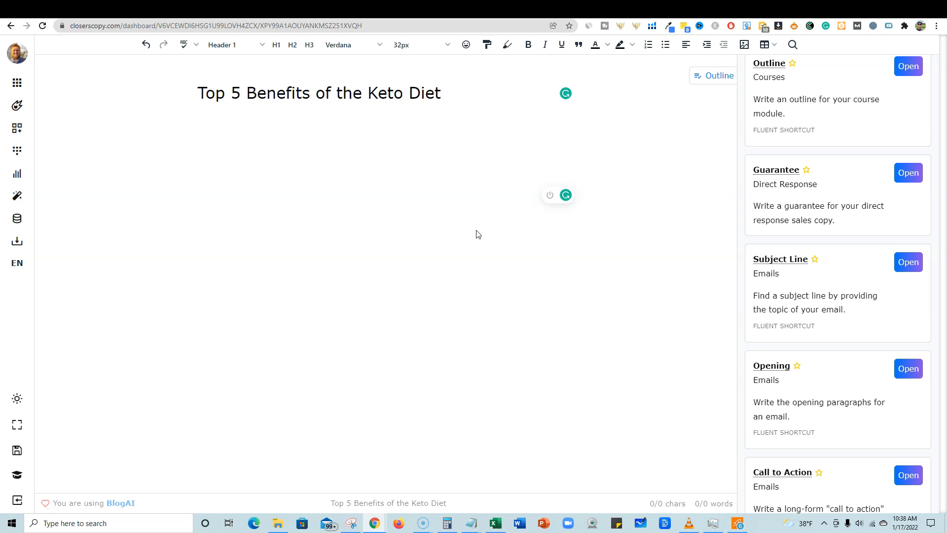
click(438, 140)
scroll(812, 390, up, 8)
scroll(805, 319, up, 15)
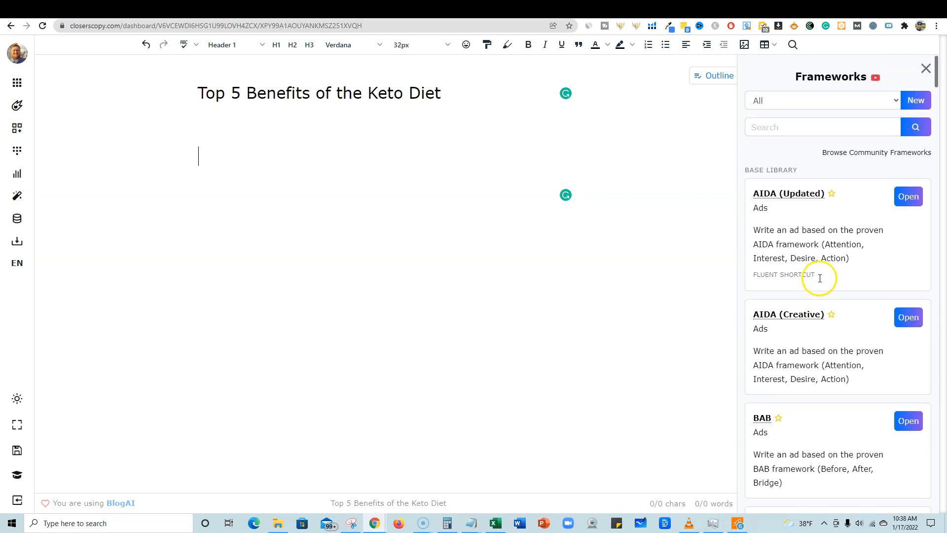
Filter the frameworks by the Landing Page category and by the Blogs category, looking through the frameworks in each
click(894, 100)
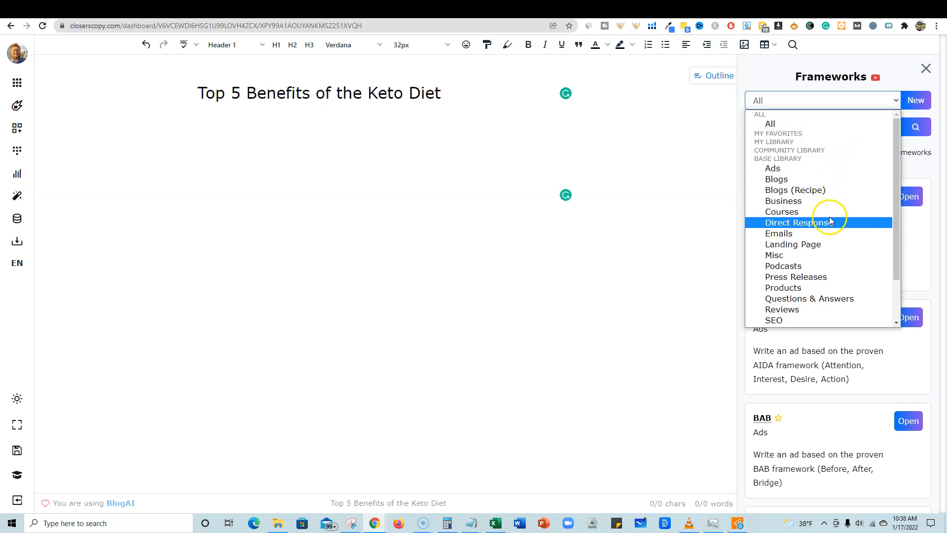
scroll(829, 276, down, 2)
scroll(828, 302, up, 2)
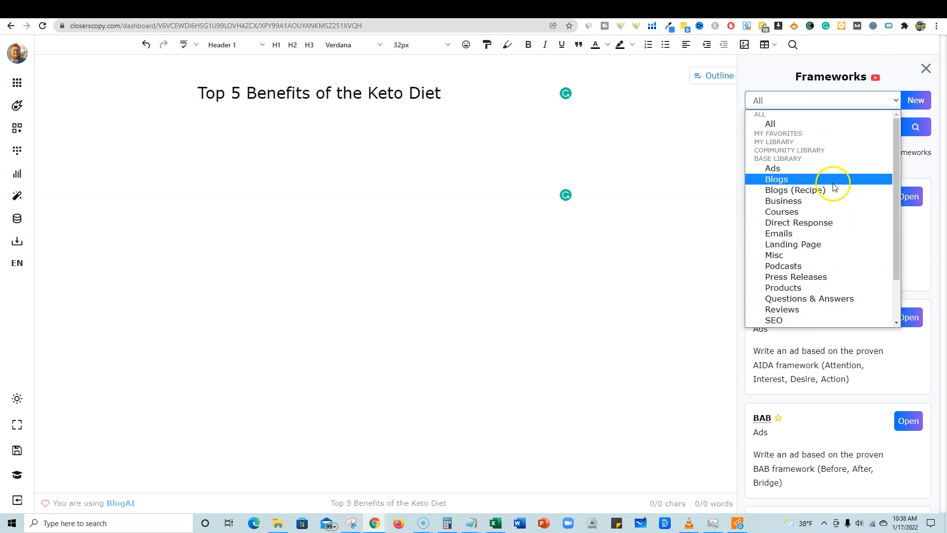
click(809, 244)
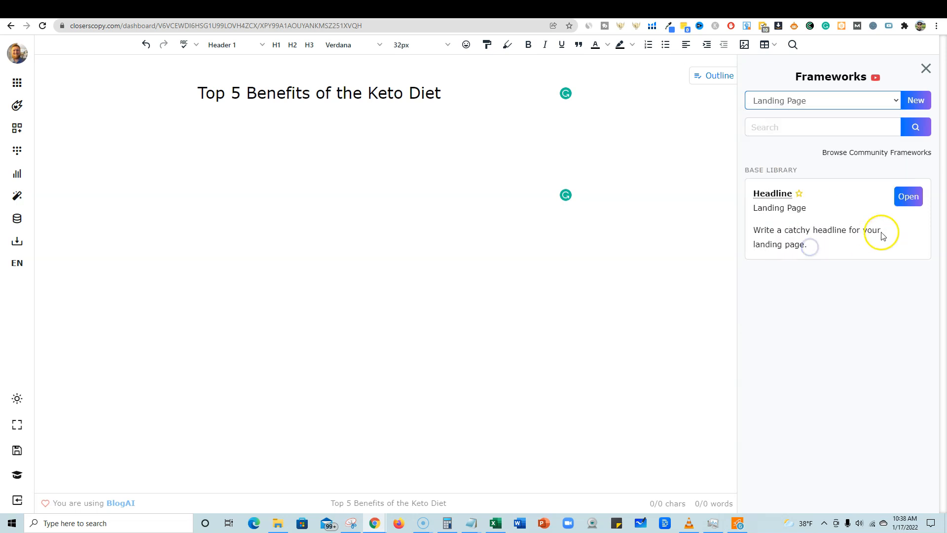
click(825, 100)
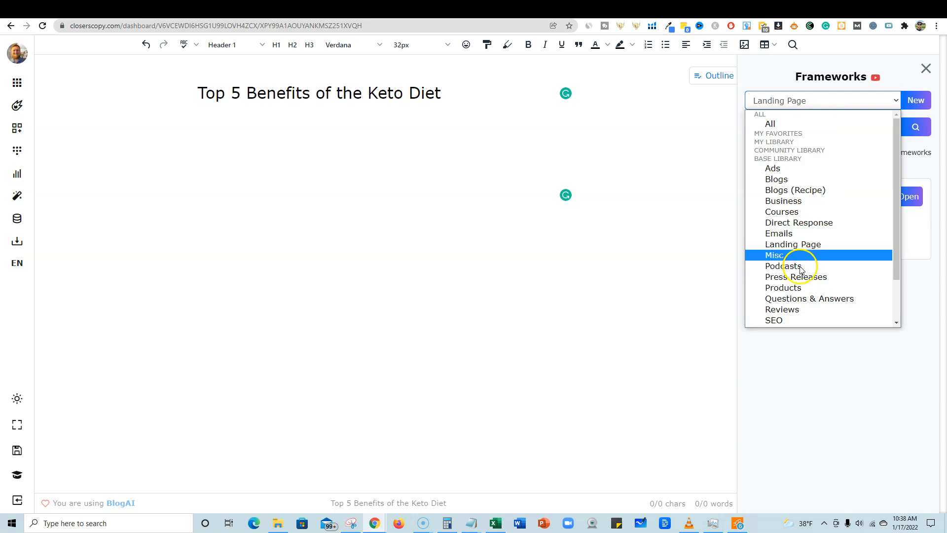
click(803, 179)
scroll(828, 286, down, 6)
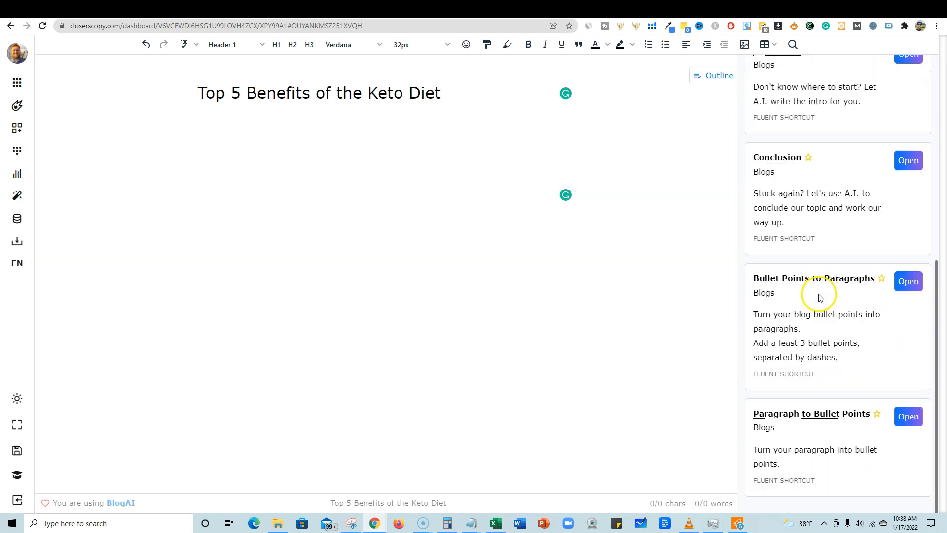
scroll(826, 243, up, 7)
Filter the frameworks by the Blogs (Recipe) category
click(830, 100)
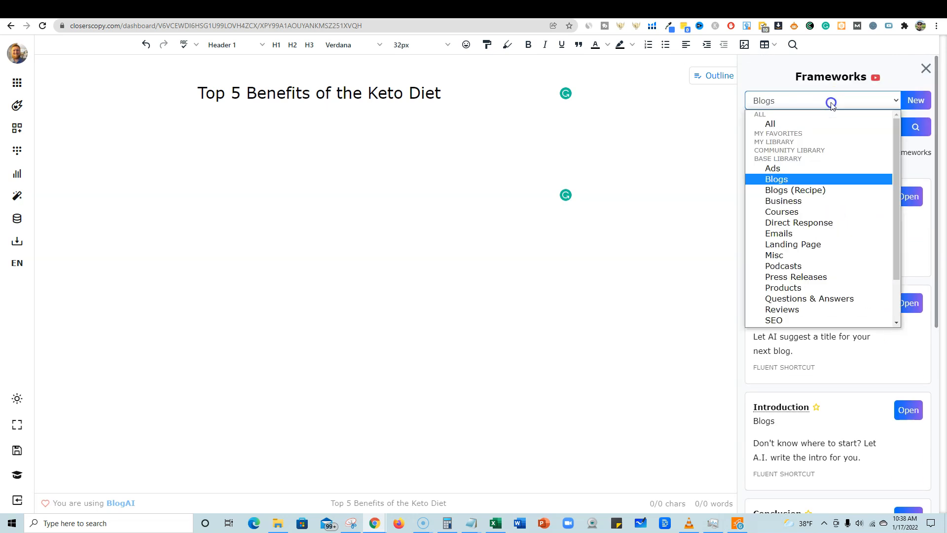
click(809, 186)
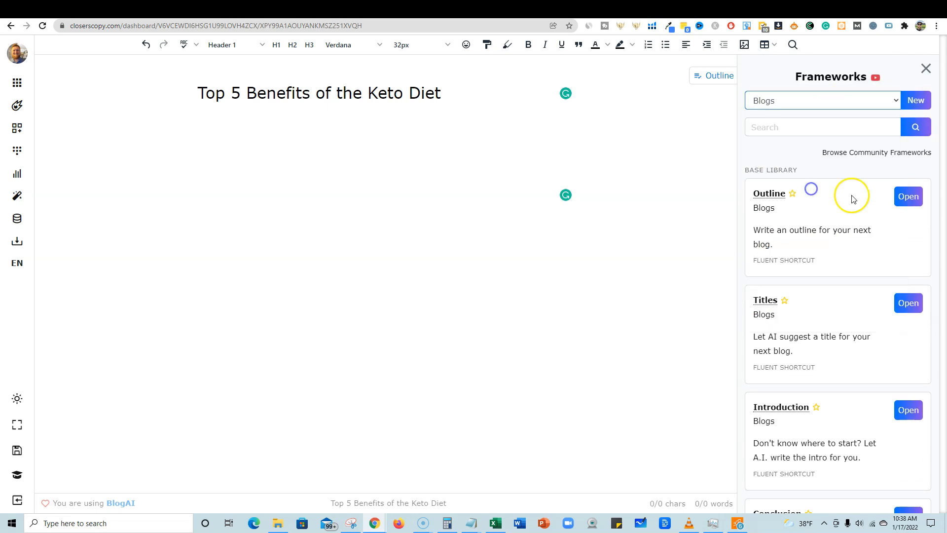
click(887, 100)
click(703, 145)
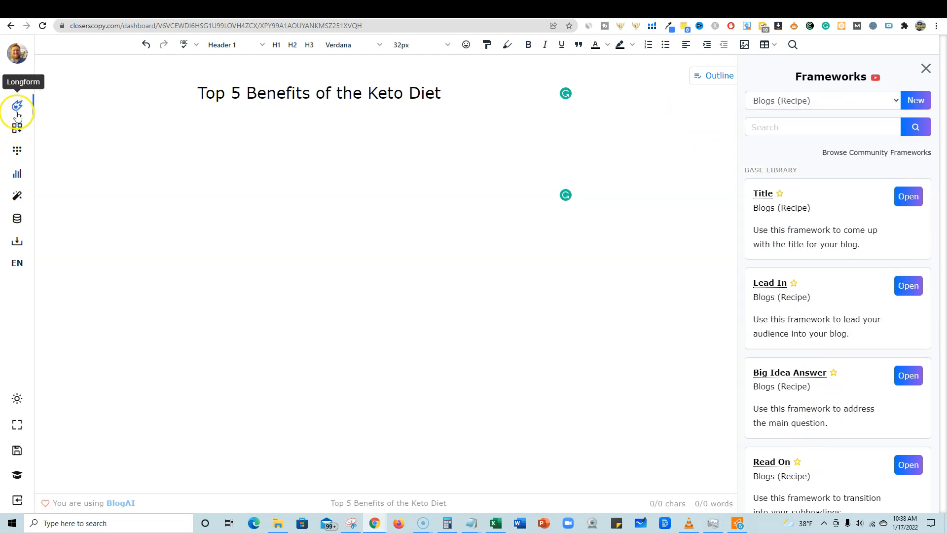
Open the Workflows tool, view its library choices, and try to get insights for the document
click(19, 151)
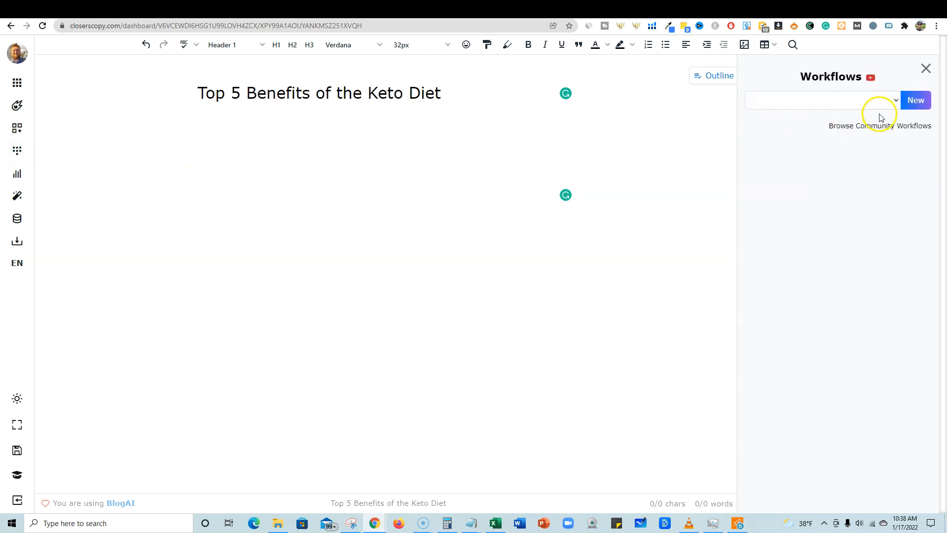
click(897, 101)
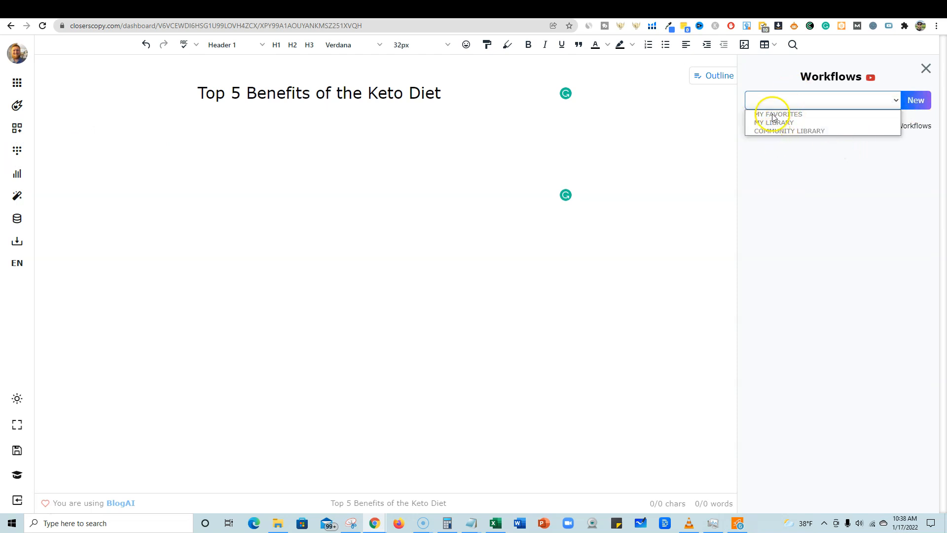
click(832, 141)
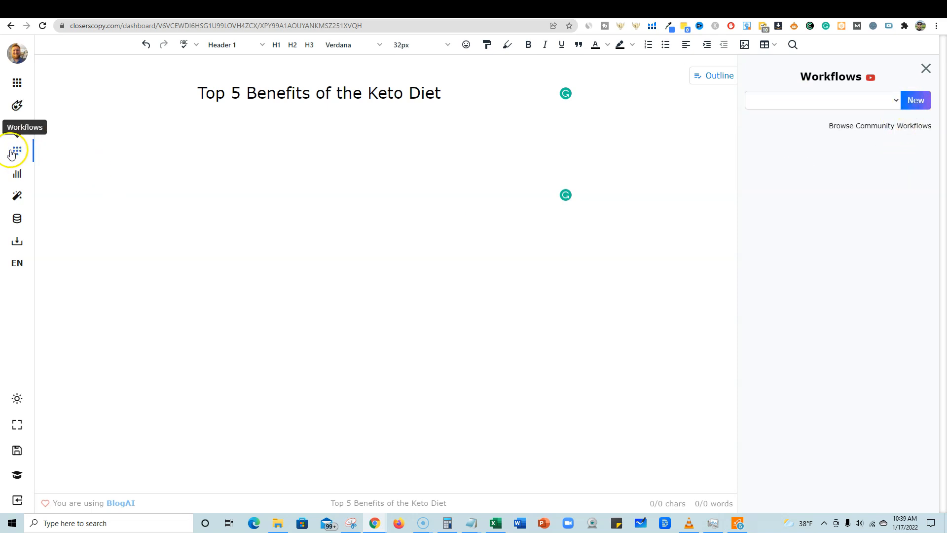
click(18, 174)
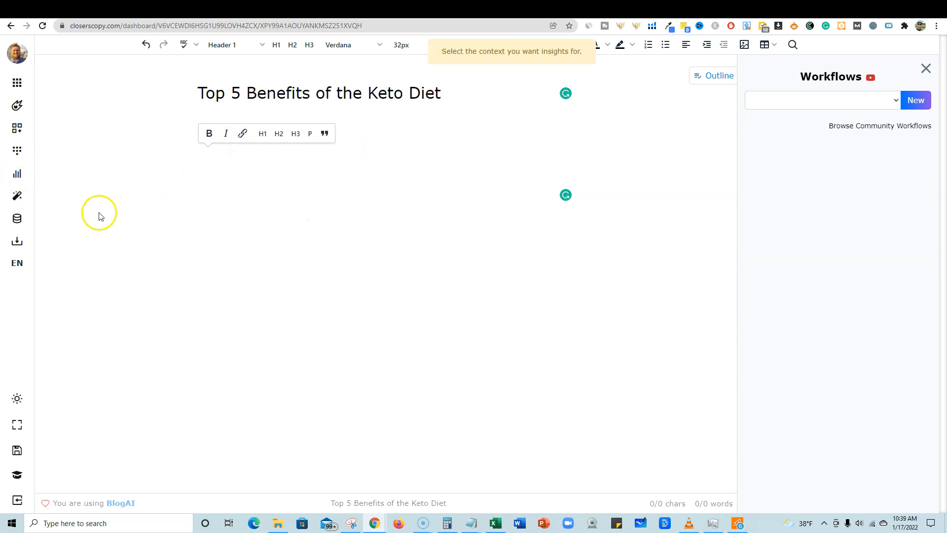
Open the Wizard to view its sales letter and email templates, and return to the keto diet document
click(17, 199)
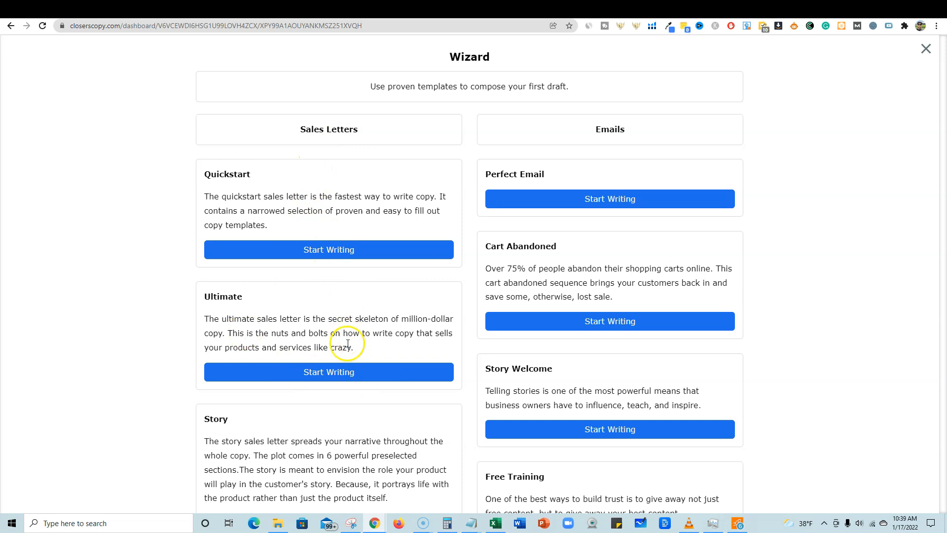
click(12, 26)
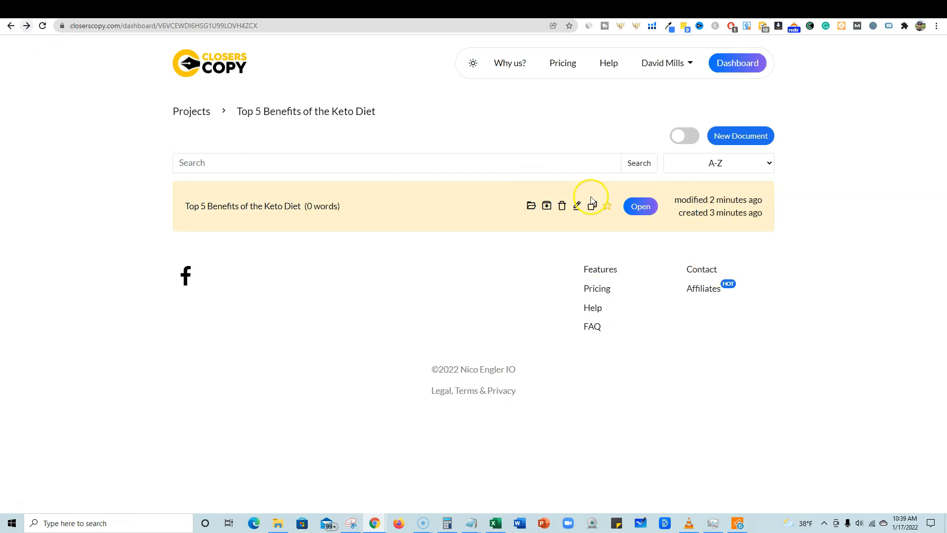
click(640, 206)
click(369, 87)
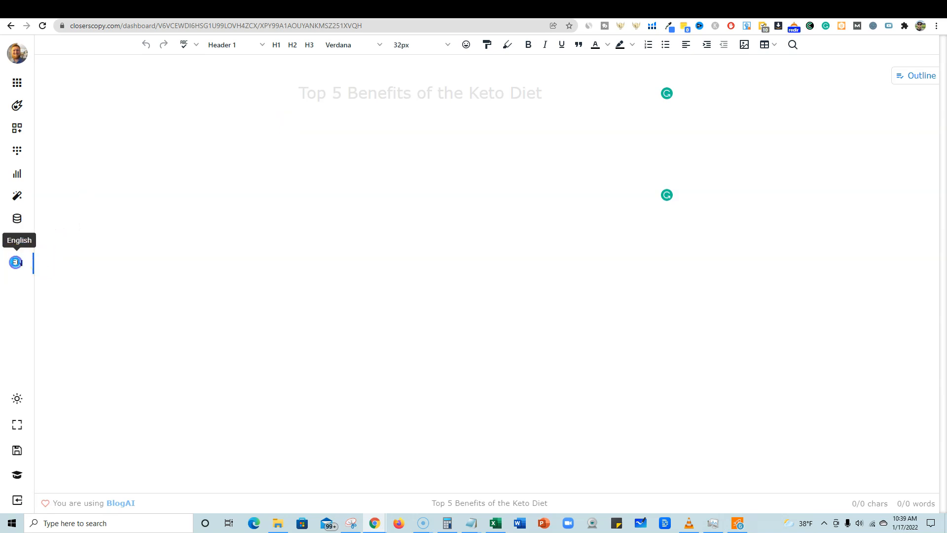
View the available output languages for the document and close the list without changing the language
click(16, 262)
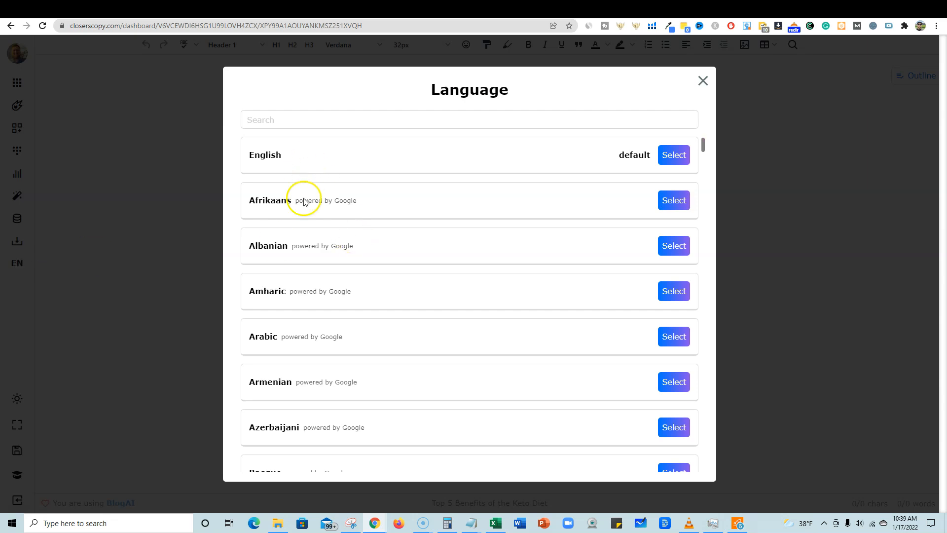
scroll(304, 340, down, 5)
scroll(306, 342, down, 5)
scroll(306, 342, up, 10)
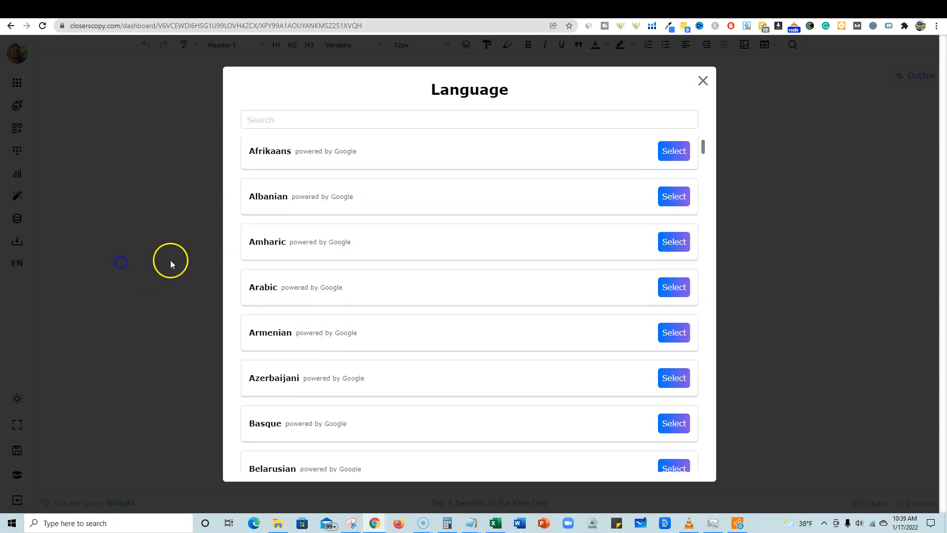
click(706, 82)
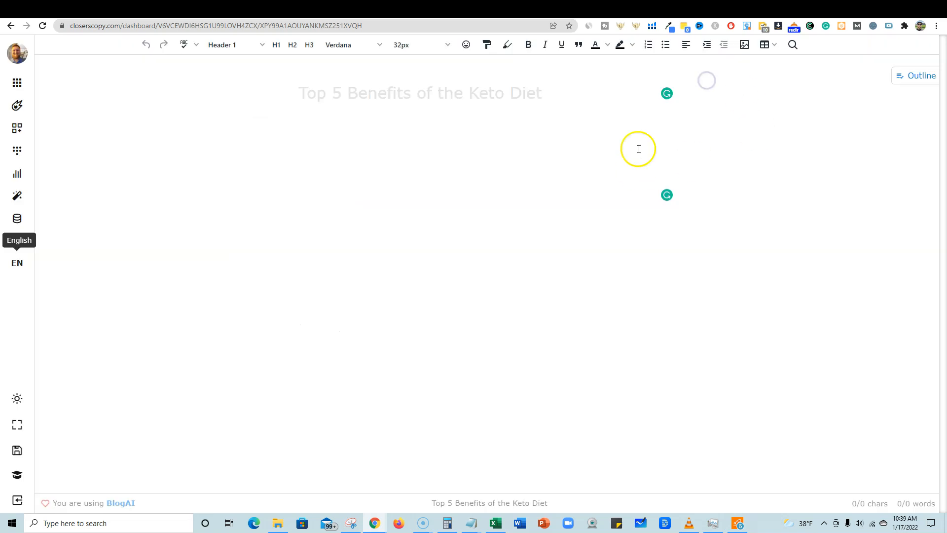
Switch the editor to dark mode and back to light mode
click(10, 394)
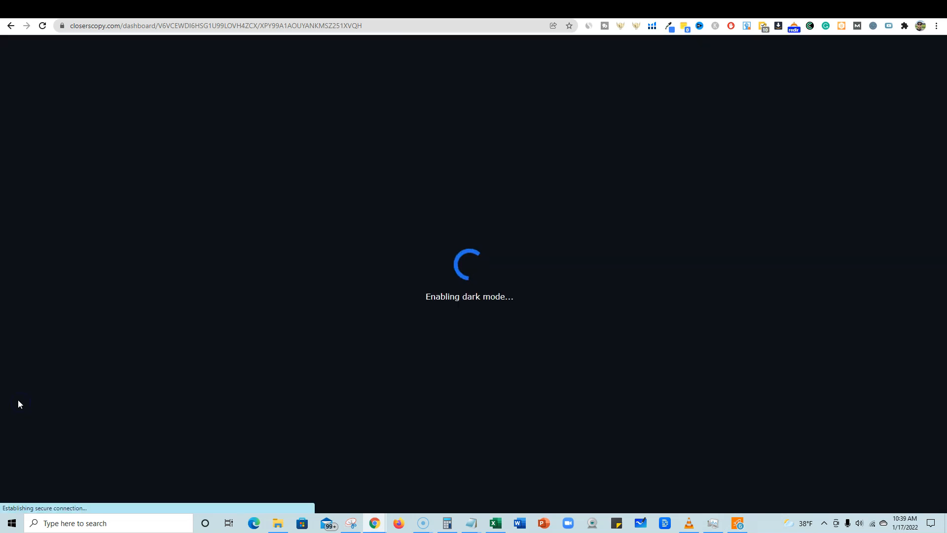
click(17, 397)
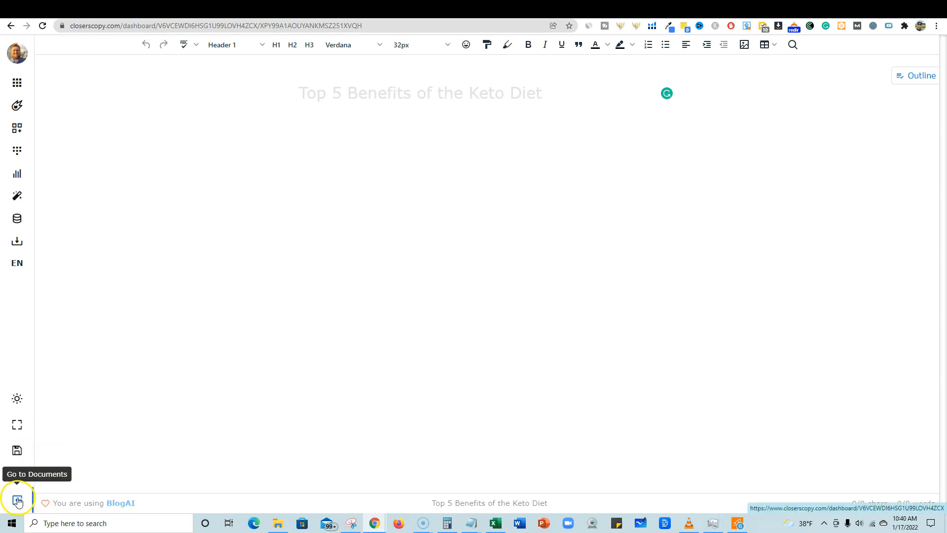
Try to generate Longform copy with the document body empty, and close the Longform tool
click(407, 218)
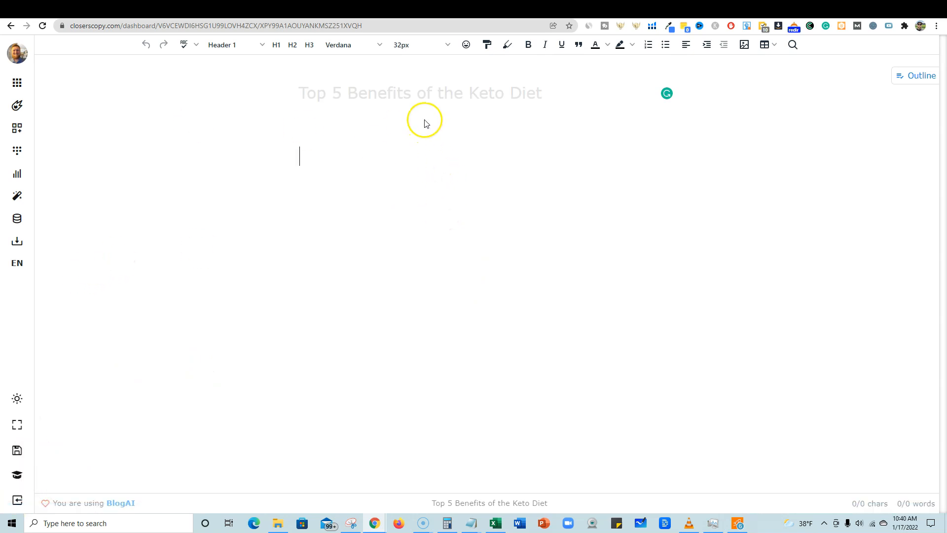
click(19, 105)
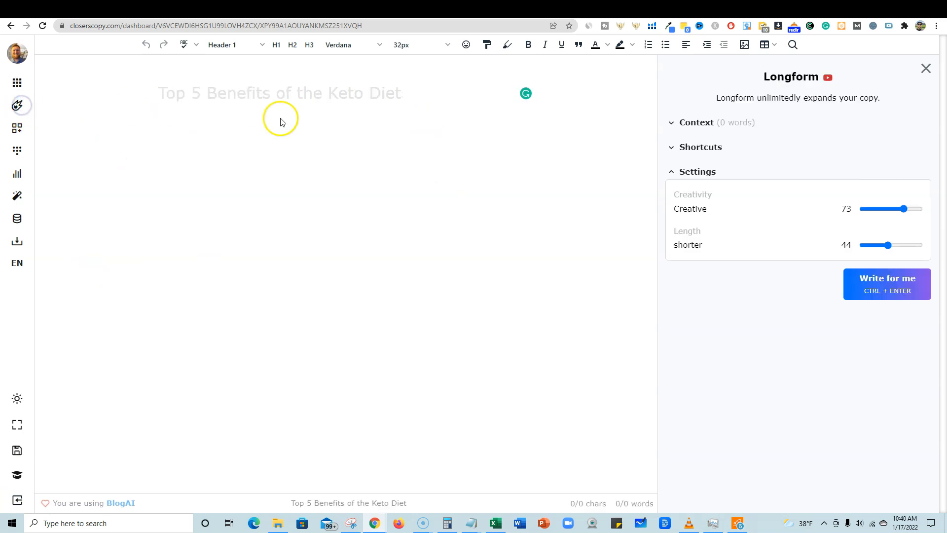
click(284, 136)
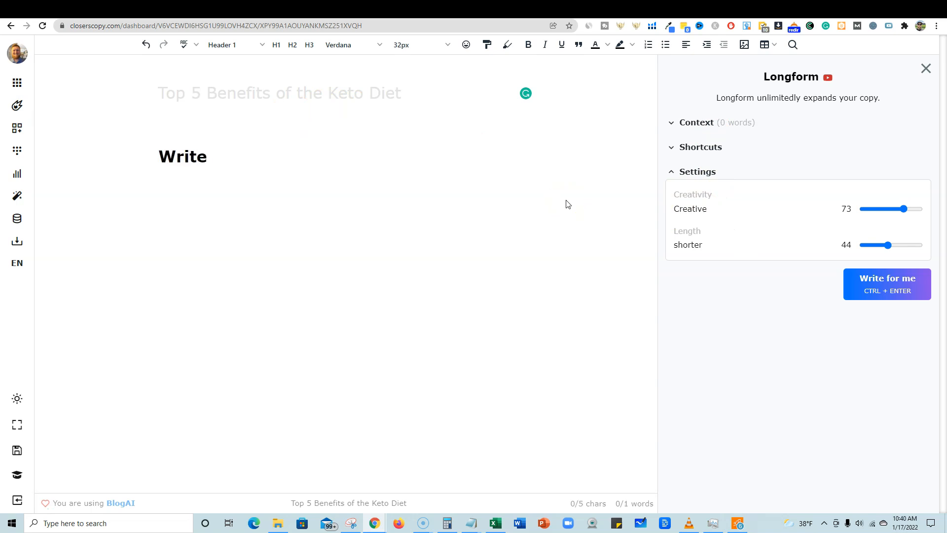
key(ctrl+z)
click(866, 287)
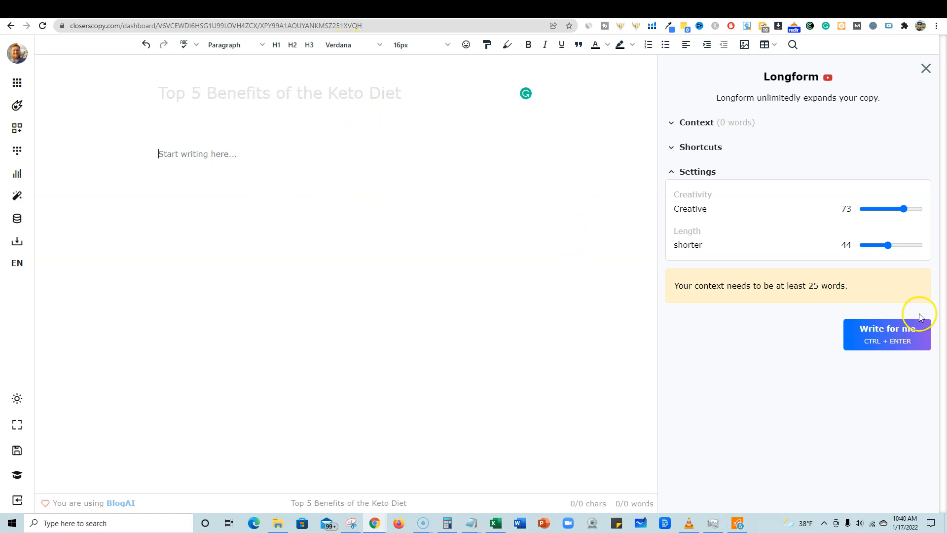
click(929, 72)
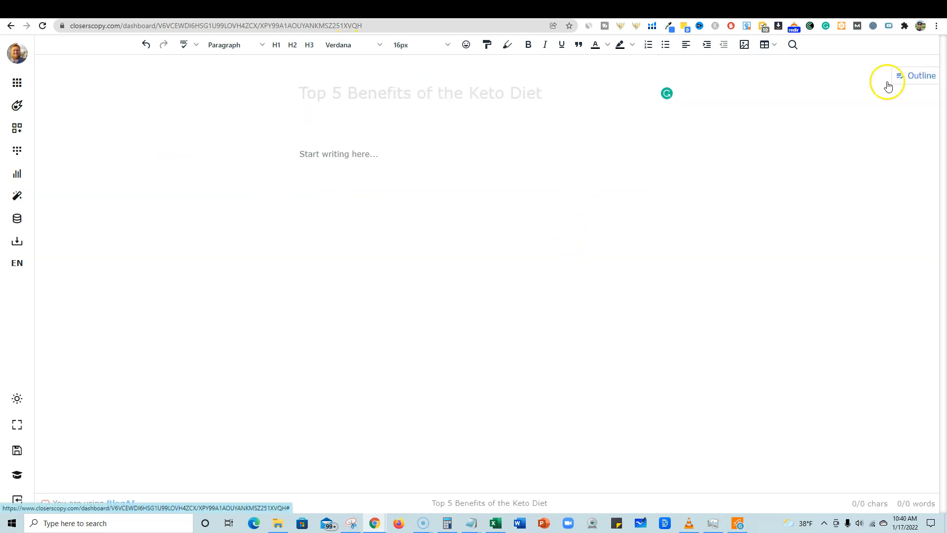
Filter the frameworks by the Blogs category and open the Introduction framework
click(453, 150)
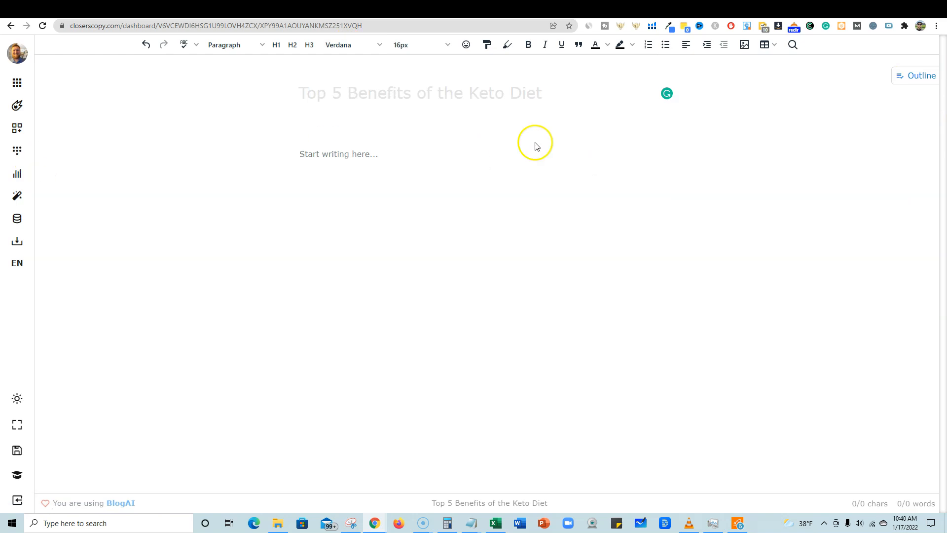
click(17, 128)
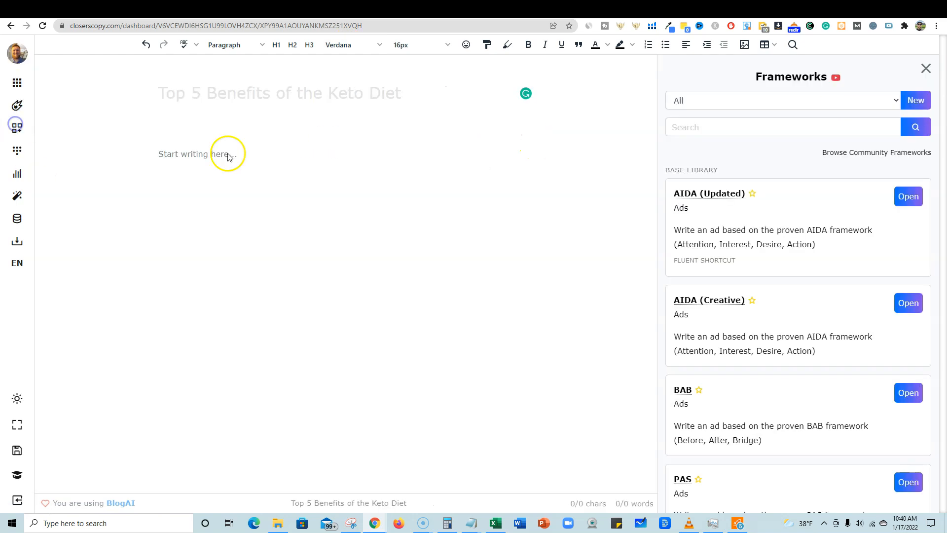
click(748, 101)
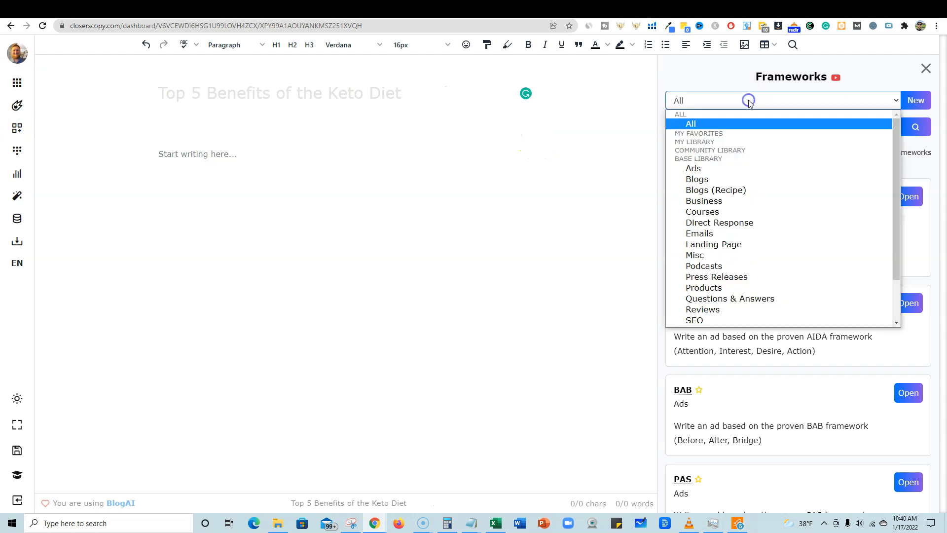
click(733, 180)
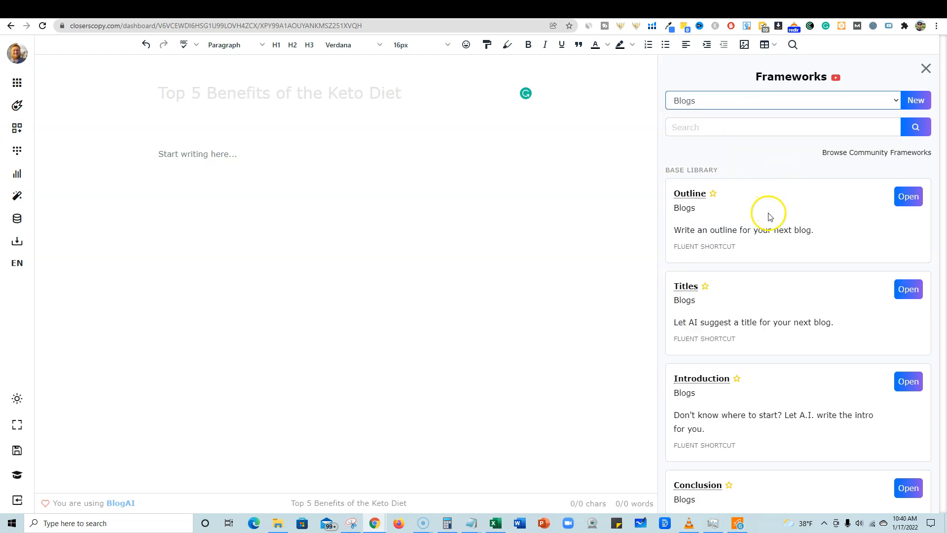
scroll(716, 355, down, 2)
click(910, 285)
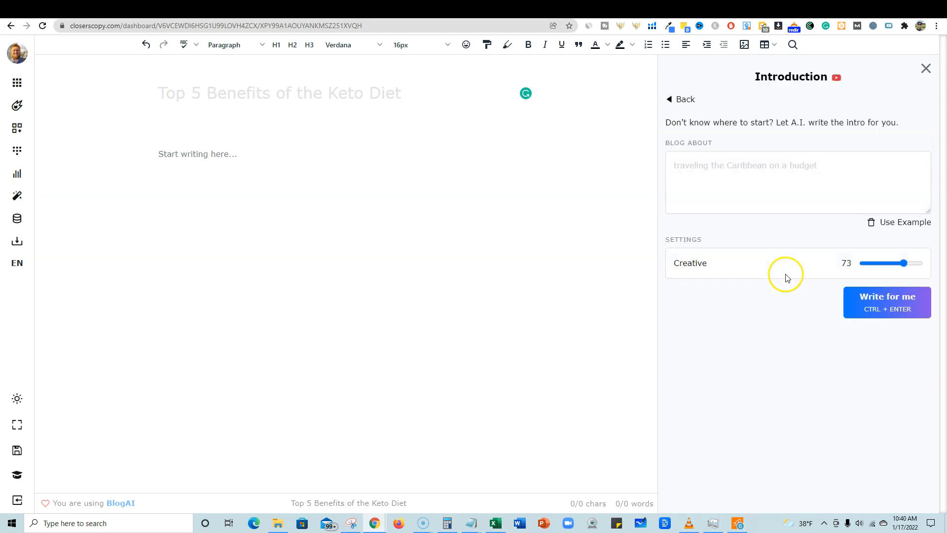
Generate blog introductions about "top 5 benefits of the keto diet" and insert the first one into the document
click(741, 168)
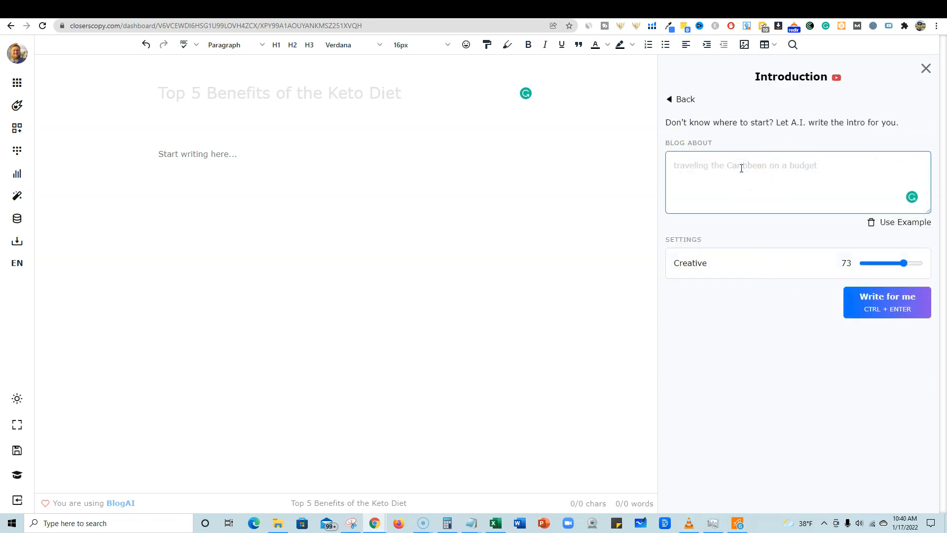
text(top 5 benefits of the keto diet)
click(884, 298)
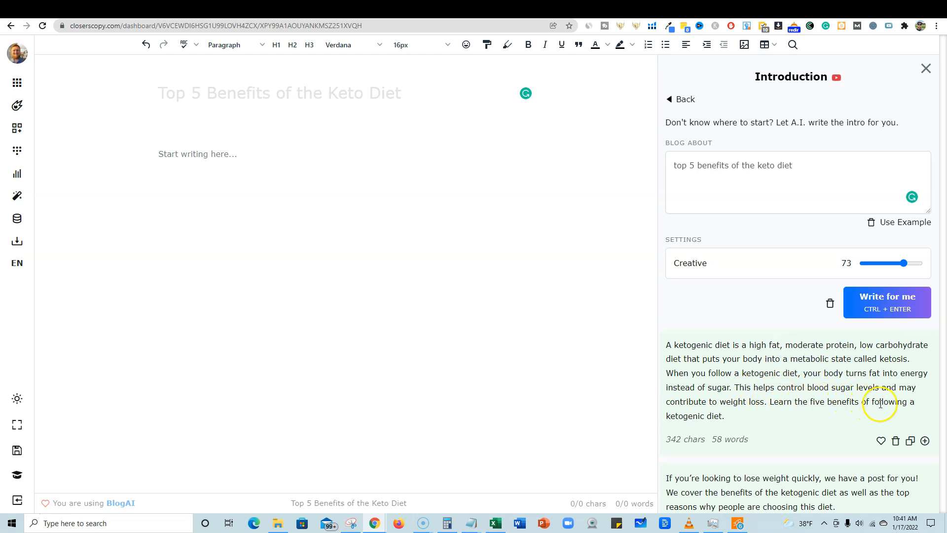
scroll(789, 409, down, 1)
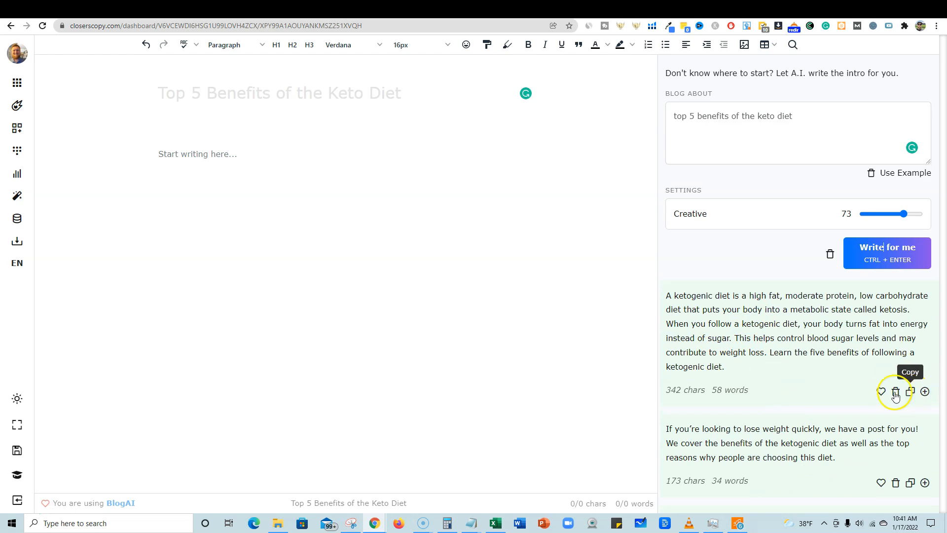
click(924, 392)
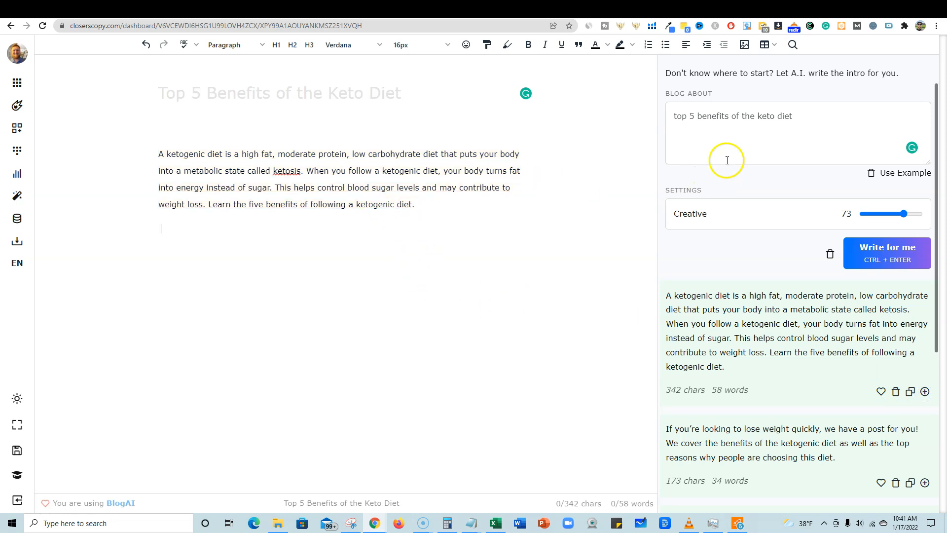
Expand the inserted introduction with Longform, and break the added text before "1. Control blood sugar levels" into a new paragraph
scroll(817, 188, up, 1)
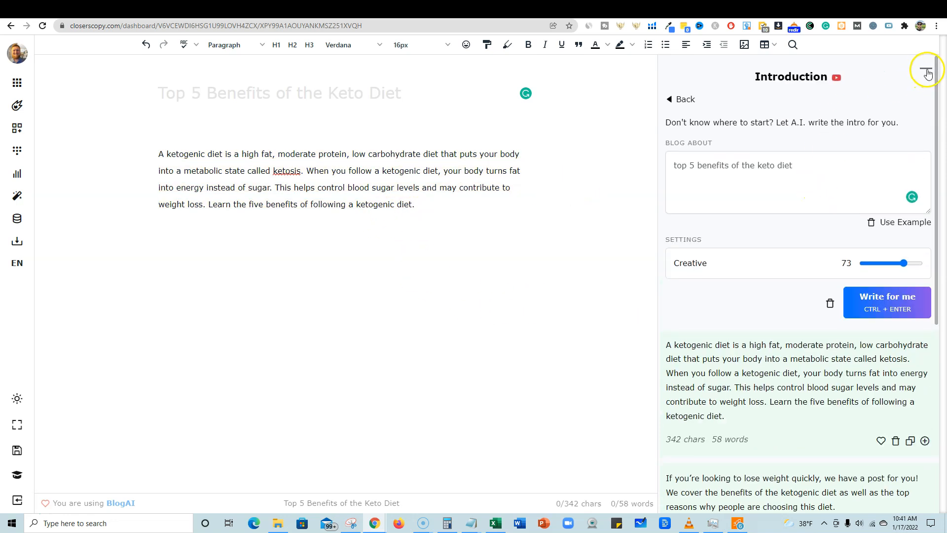
click(925, 69)
drag(557, 206, 297, 158)
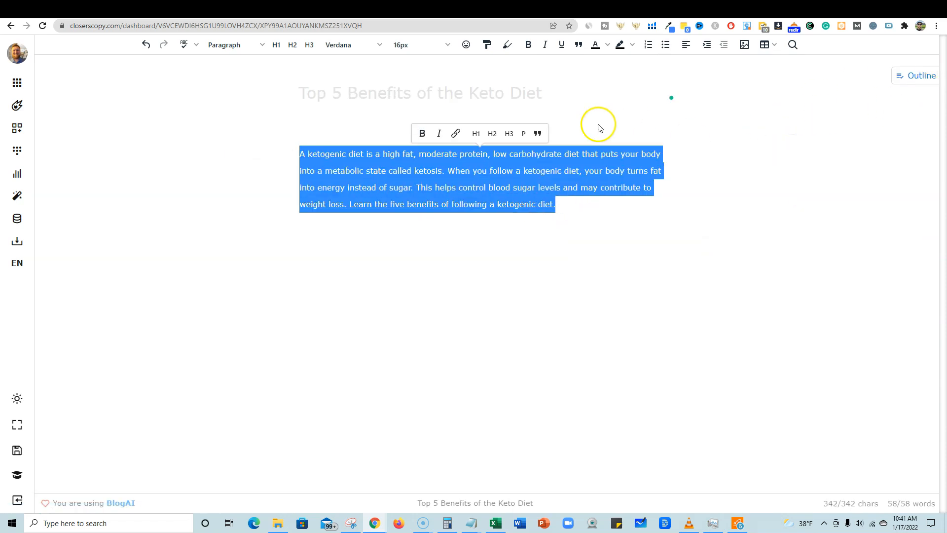
click(13, 109)
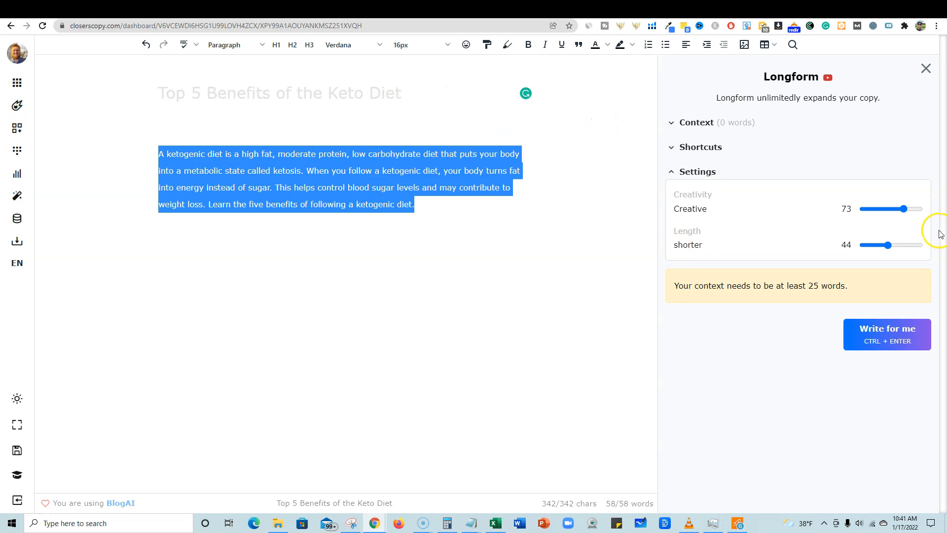
click(907, 339)
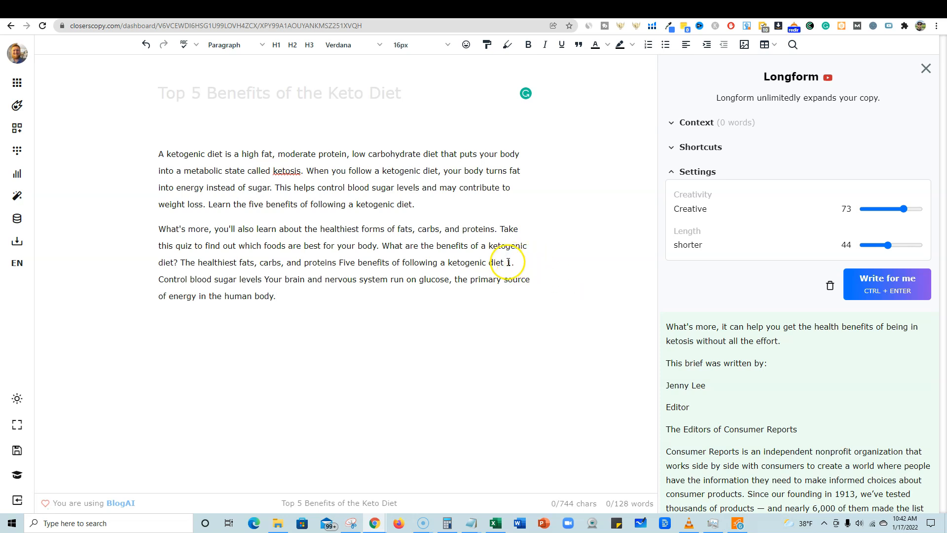
key(Return)
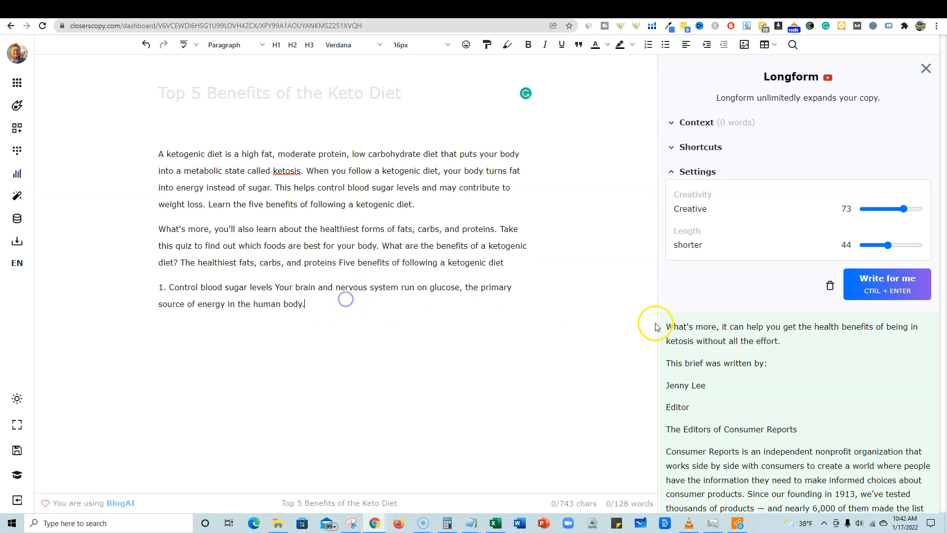
Read through the alternative Longform outputs and compare them with the text added to the document
scroll(801, 375, down, 6)
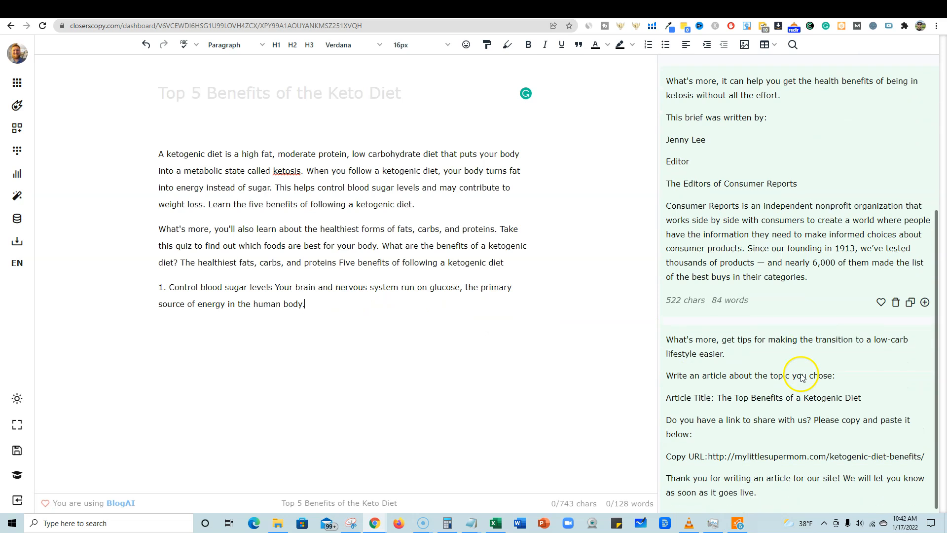
scroll(774, 347, up, 6)
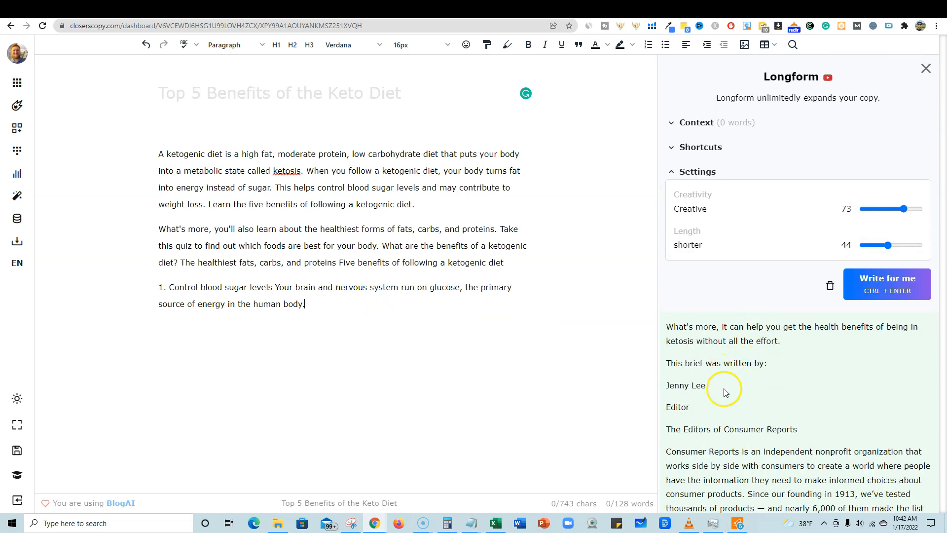
scroll(724, 365, down, 6)
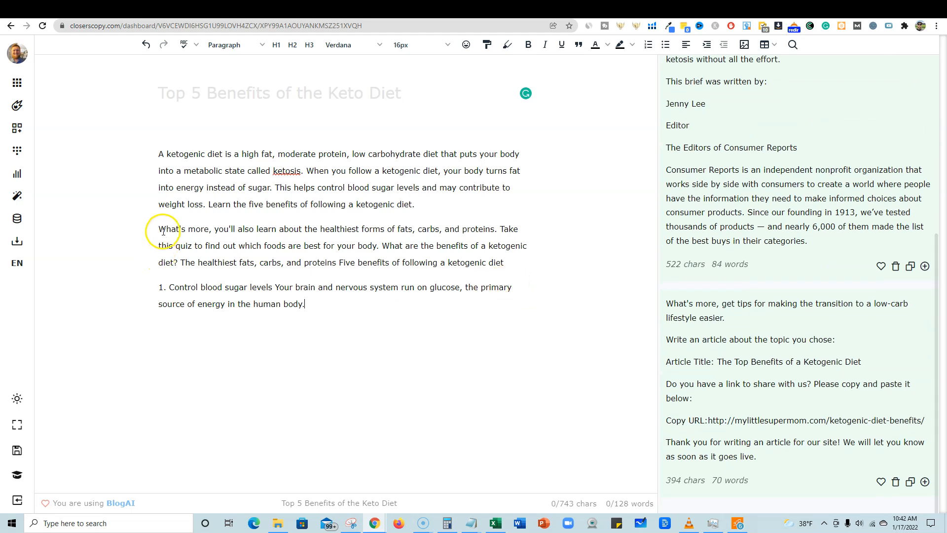
drag(158, 229, 324, 297)
click(379, 323)
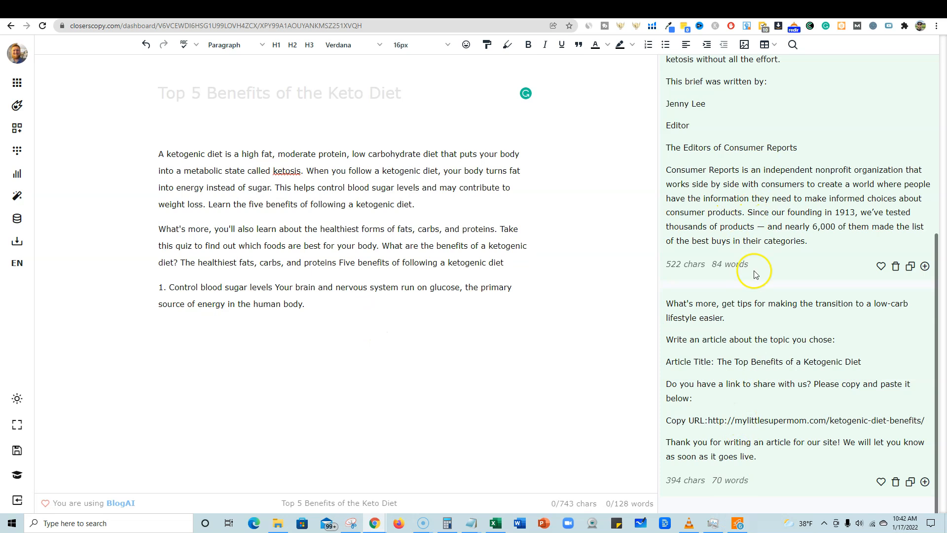
scroll(744, 401, up, 6)
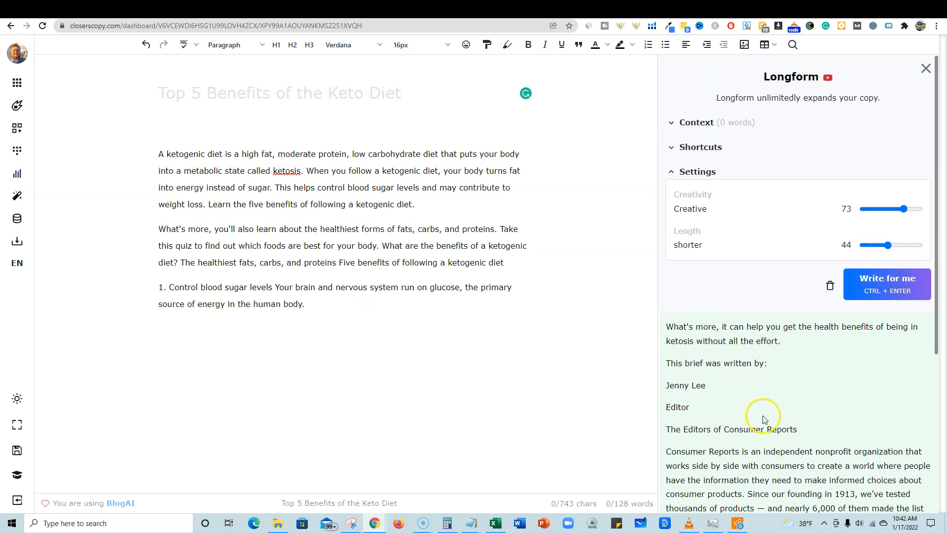
scroll(763, 420, down, 6)
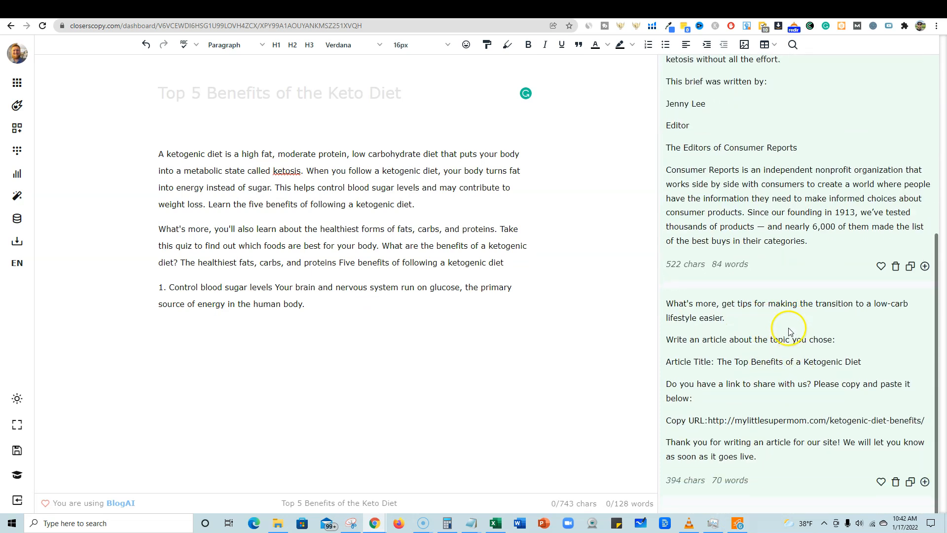
scroll(784, 316, up, 5)
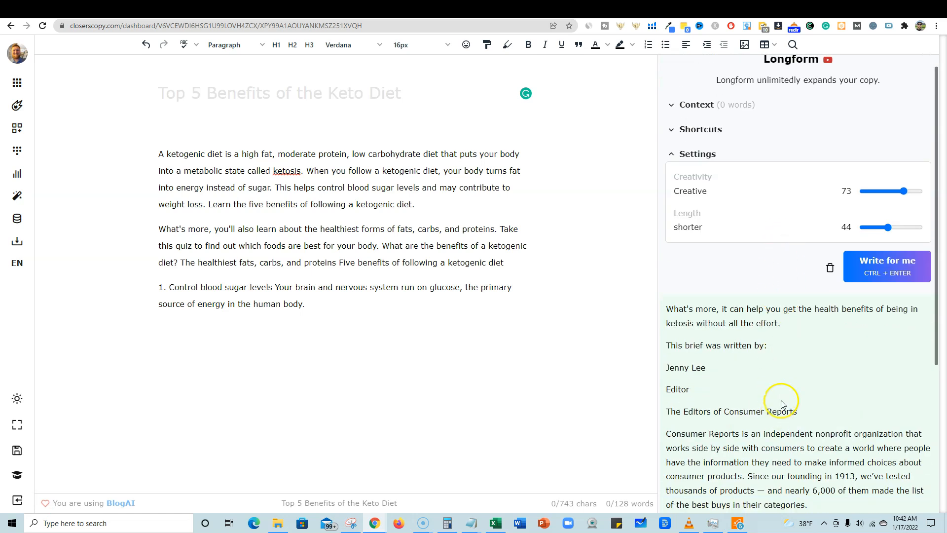
scroll(781, 403, down, 3)
scroll(748, 306, down, 1)
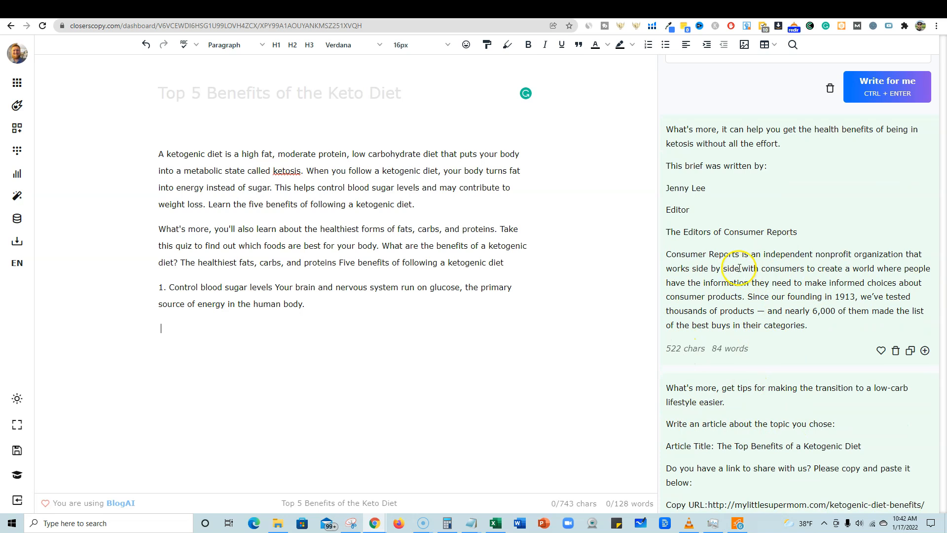
Generate another Longform continuation after the "1. Control blood sugar levels" paragraph
drag(158, 229, 401, 297)
click(319, 306)
click(883, 89)
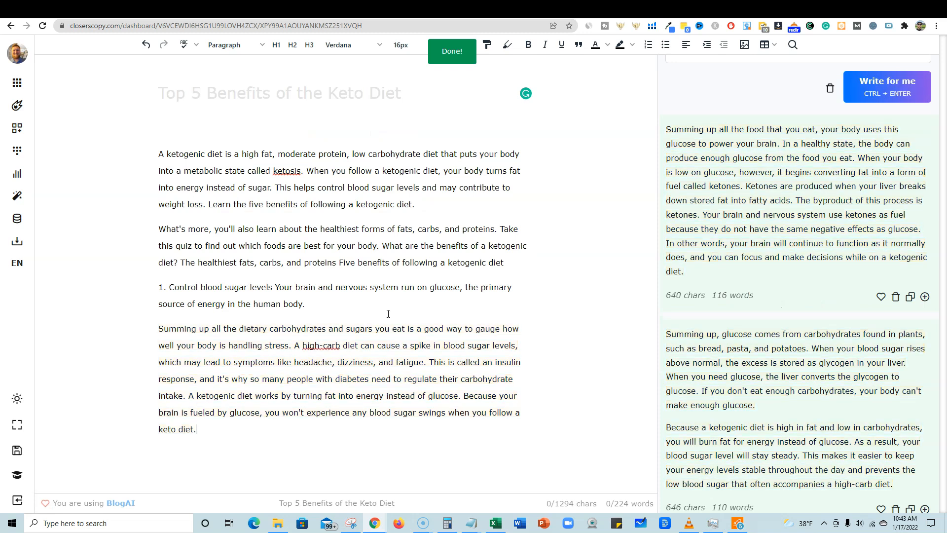
Read the added "Summing up" paragraph and compare it with the introduction and the blood sugar paragraph above it
drag(315, 309, 154, 153)
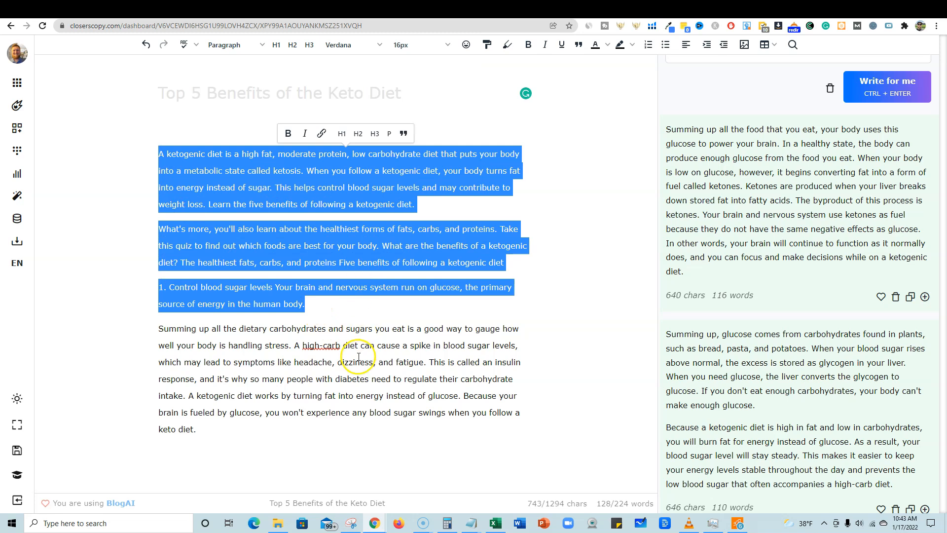
click(244, 323)
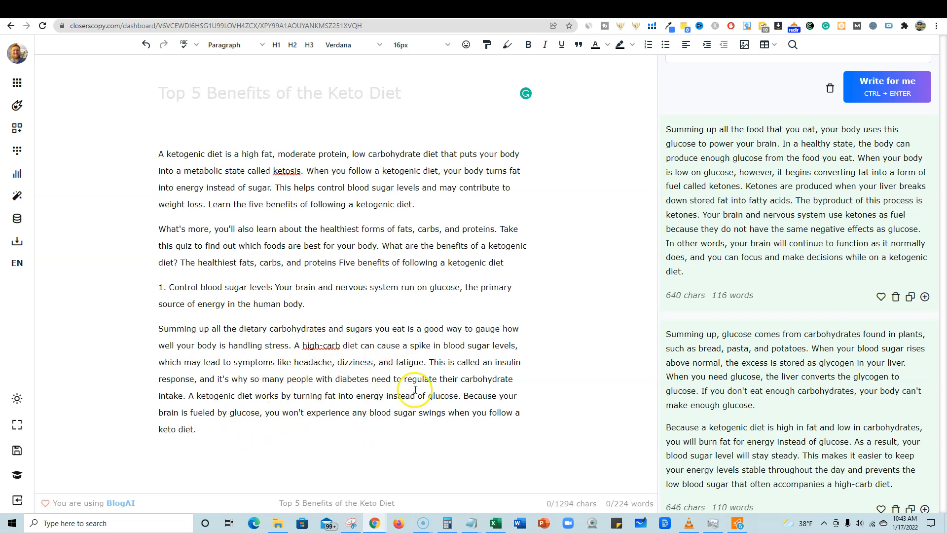
click(799, 173)
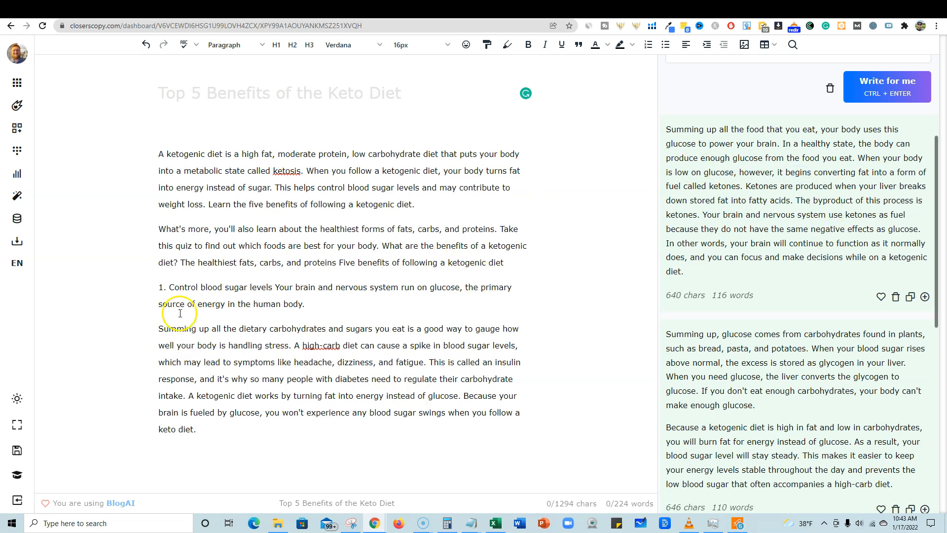
drag(159, 287, 385, 308)
click(226, 287)
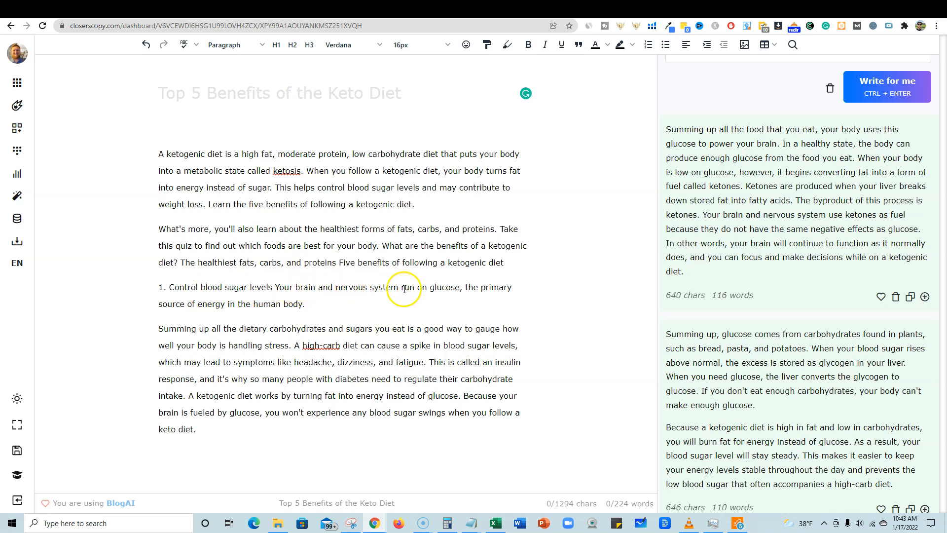
drag(158, 327, 365, 425)
click(361, 329)
drag(361, 329, 478, 438)
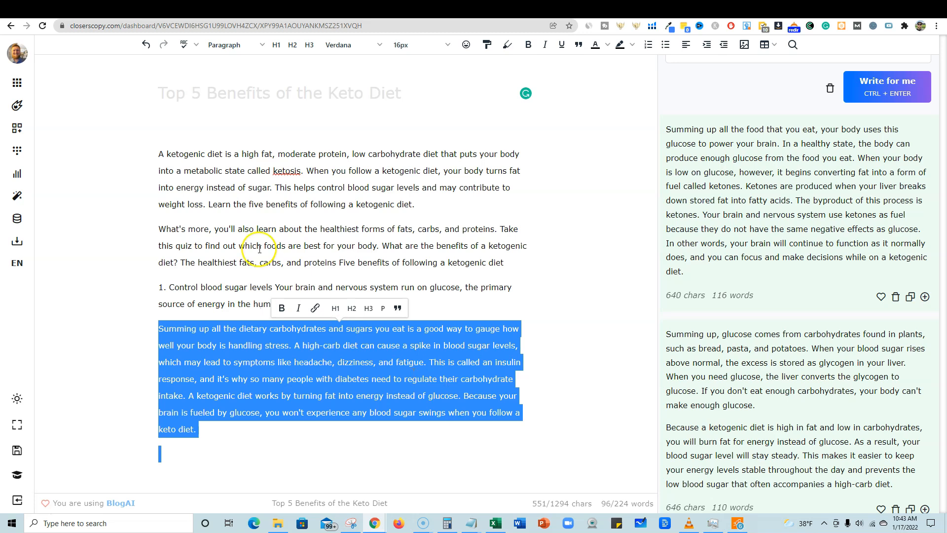
drag(181, 346, 430, 413)
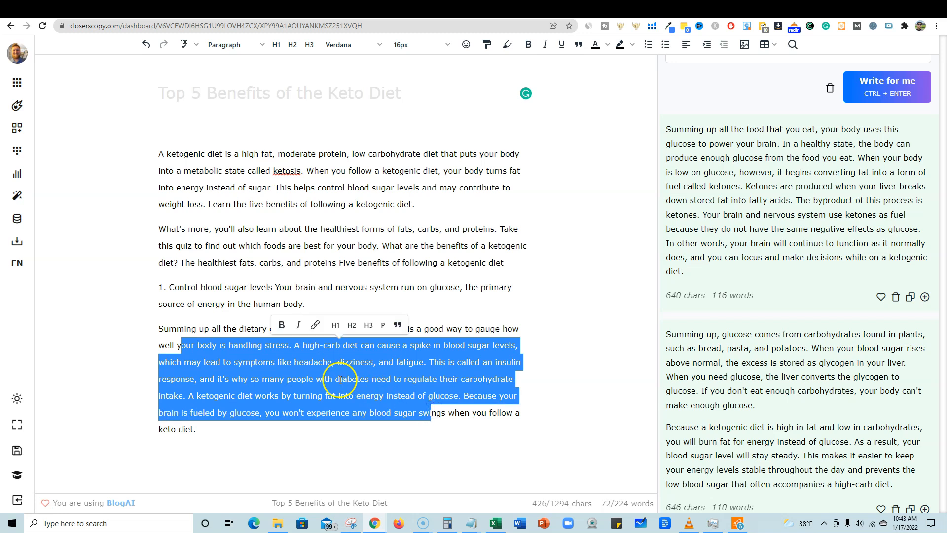
Delete the "Summing up all the dietary carbohydrates" paragraph from the document
click(266, 435)
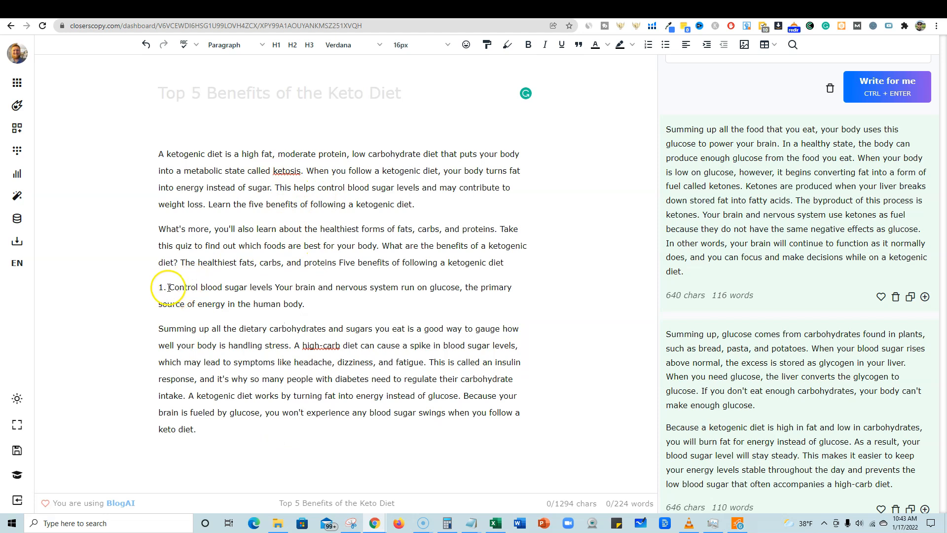
drag(205, 432, 154, 335)
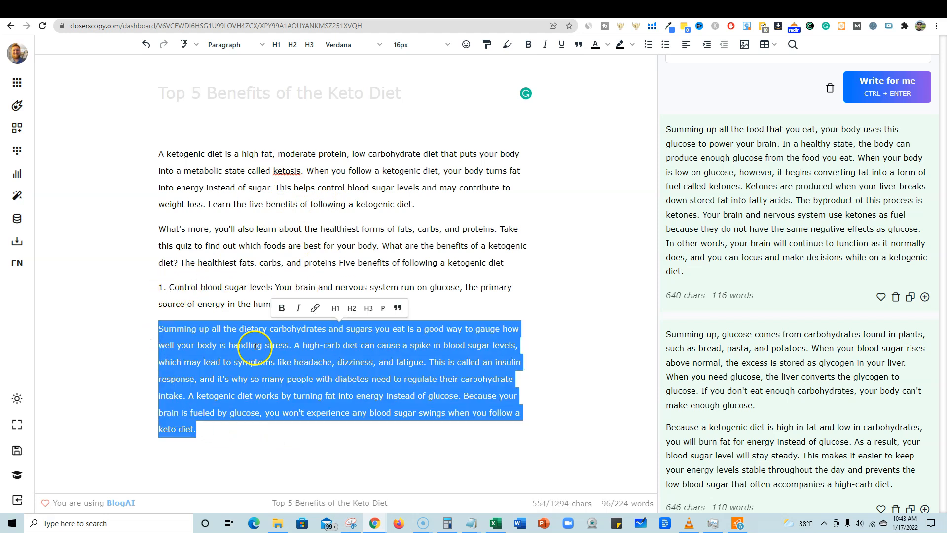
key(Delete)
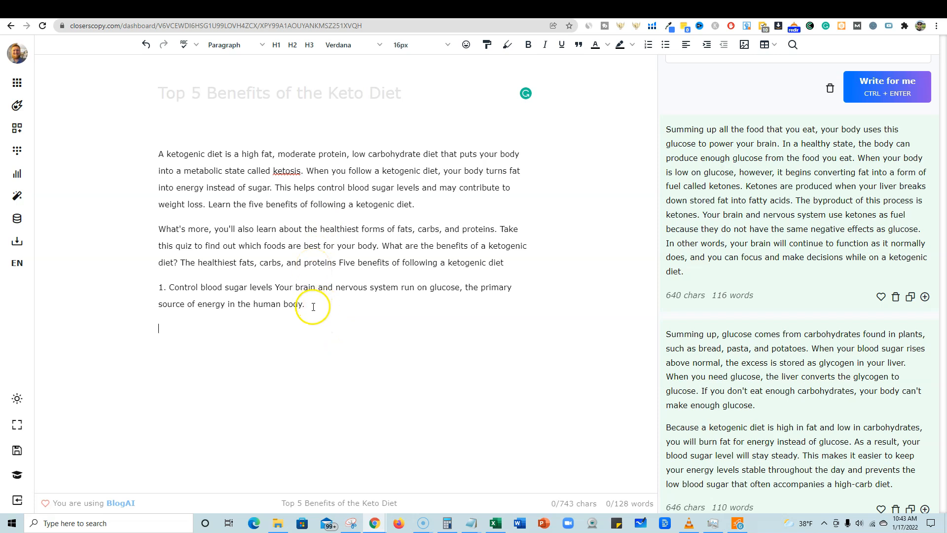
Expand Longform's optional Context field and look over the transition phrases offered under Shortcuts
scroll(826, 218, up, 4)
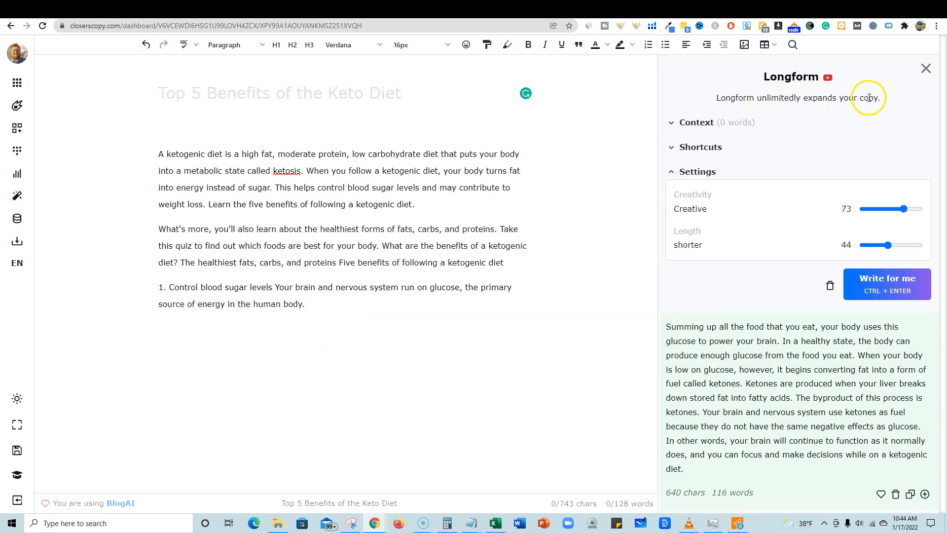
click(673, 123)
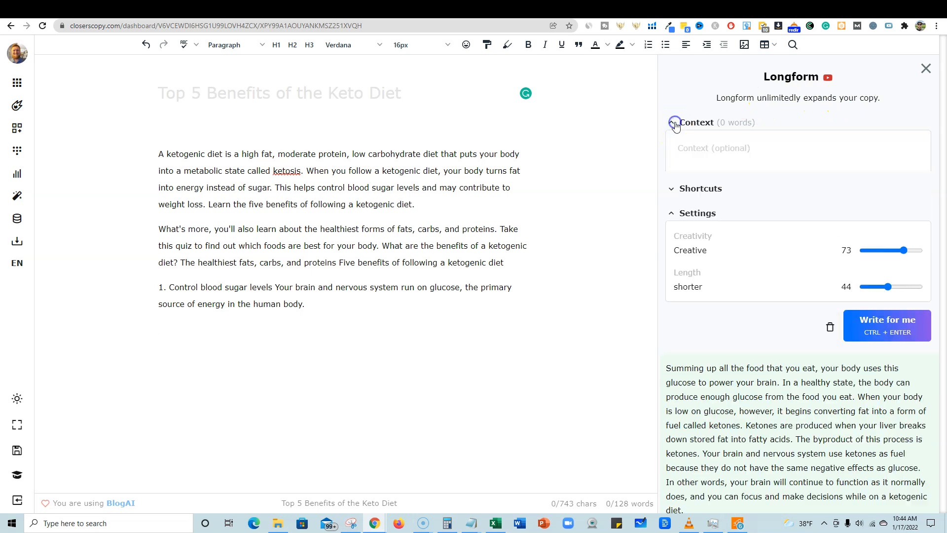
click(674, 125)
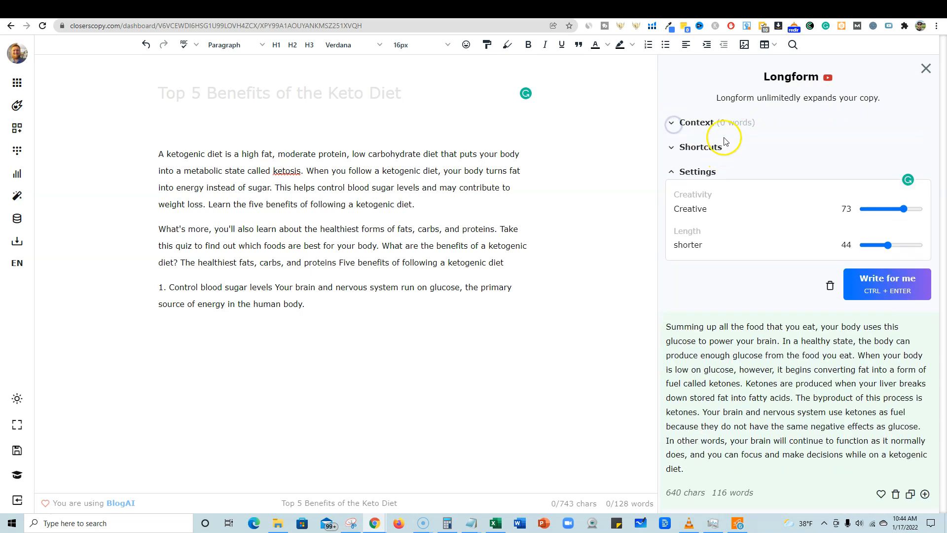
click(669, 126)
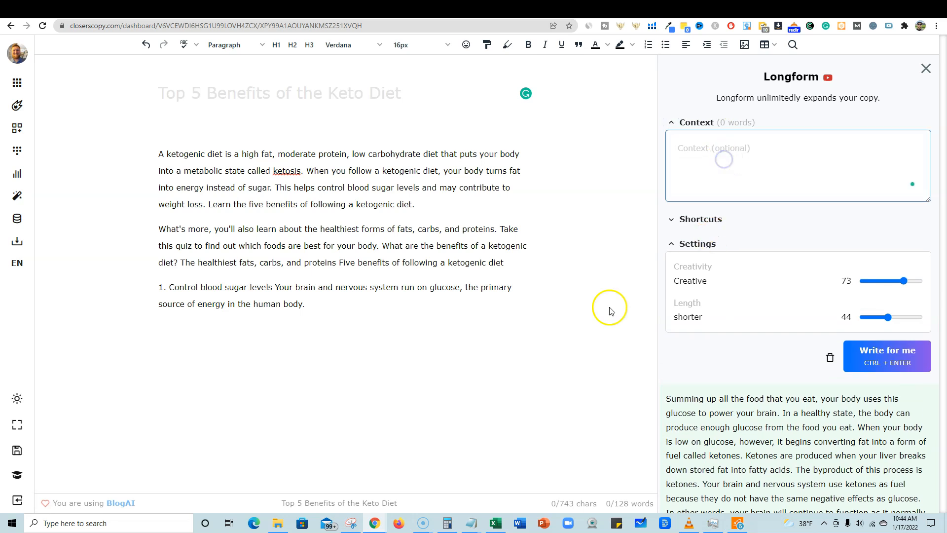
click(671, 220)
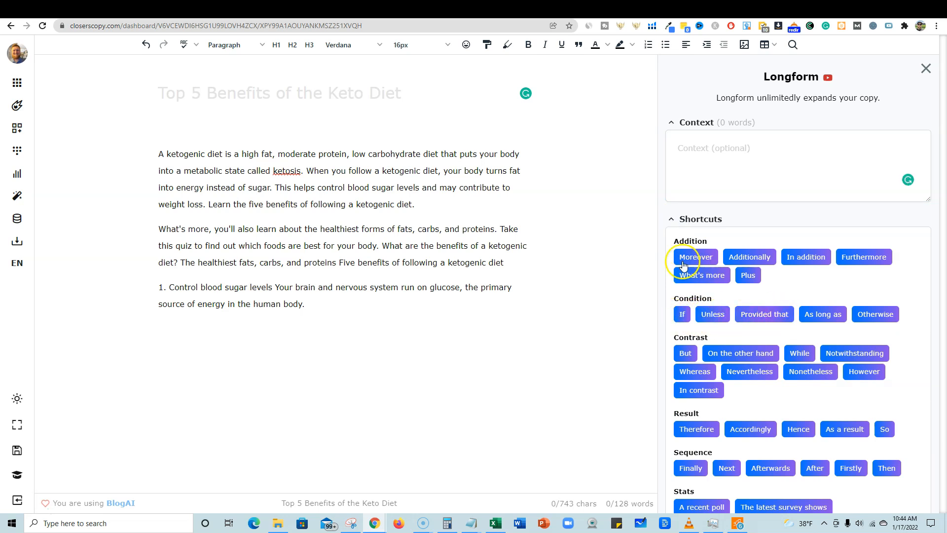
click(672, 219)
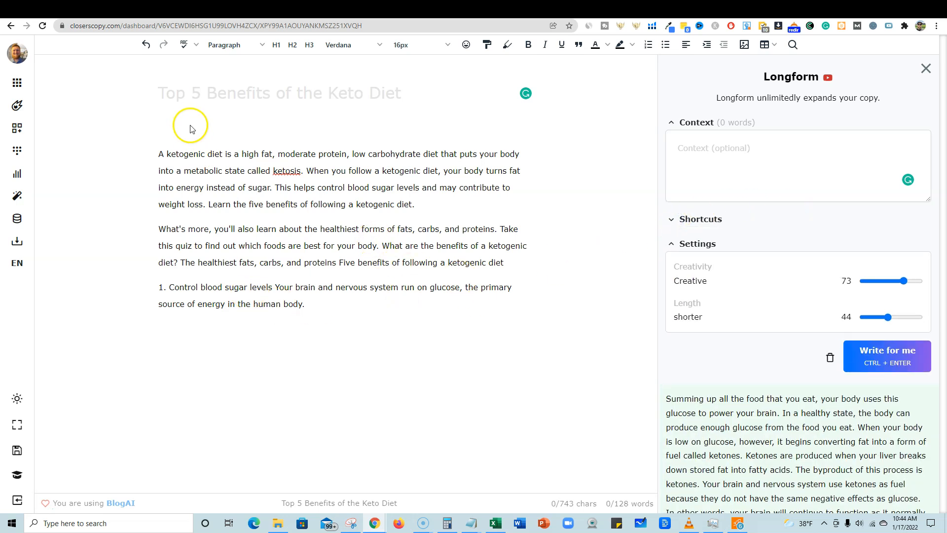
Set the Longform context to "top 5 benefits of the keto diet" and generate a continuation after the blood sugar paragraph
click(696, 151)
text(top 5 benefits of the keto diet)
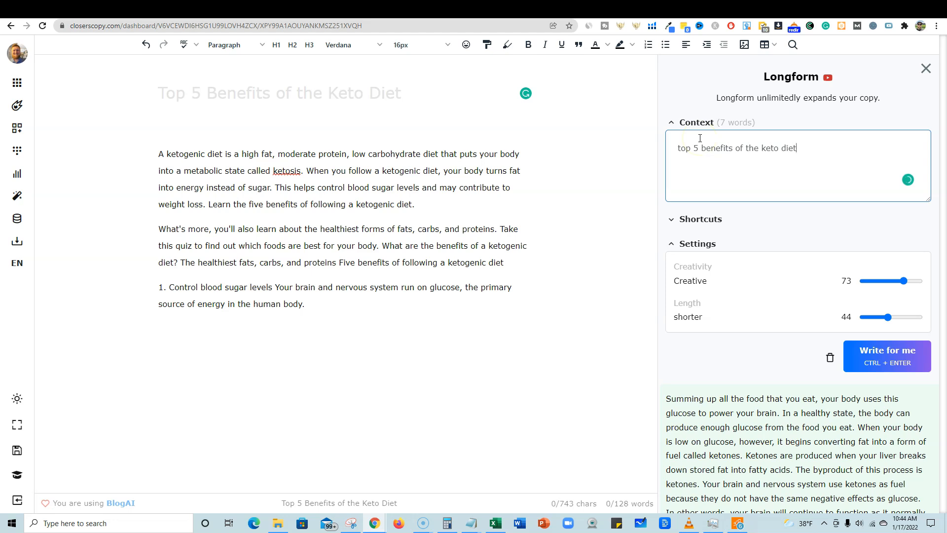
click(887, 355)
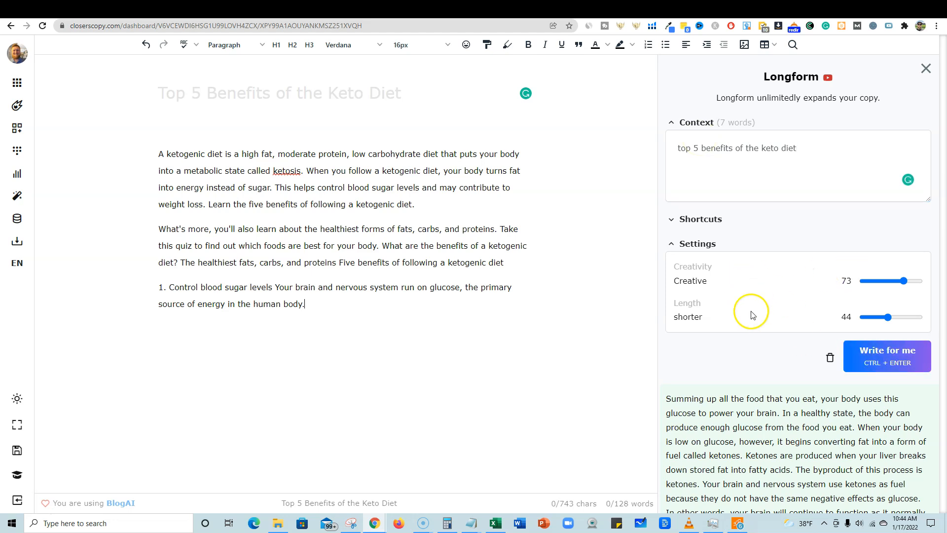
click(870, 356)
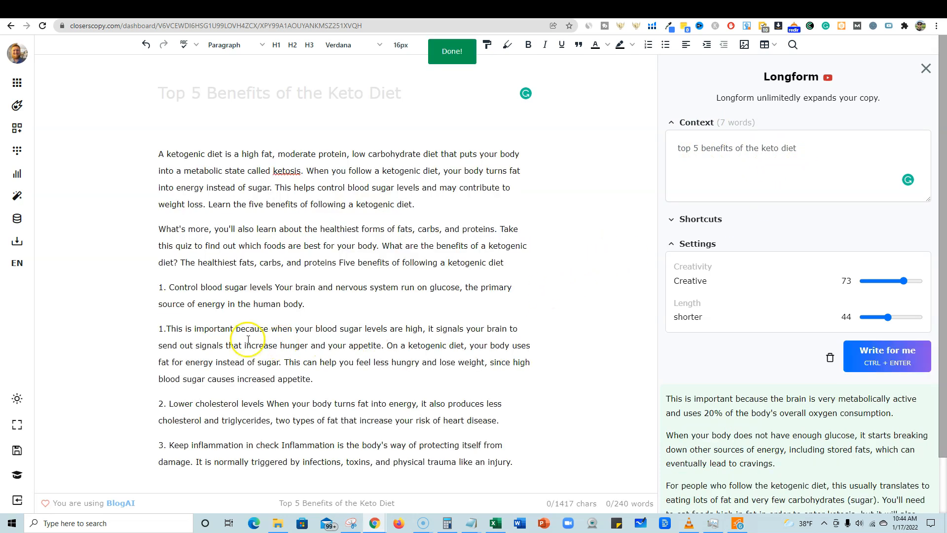
Remove the stray "1." in front of the paragraph starting "This is important because"
scroll(248, 339, down, 1)
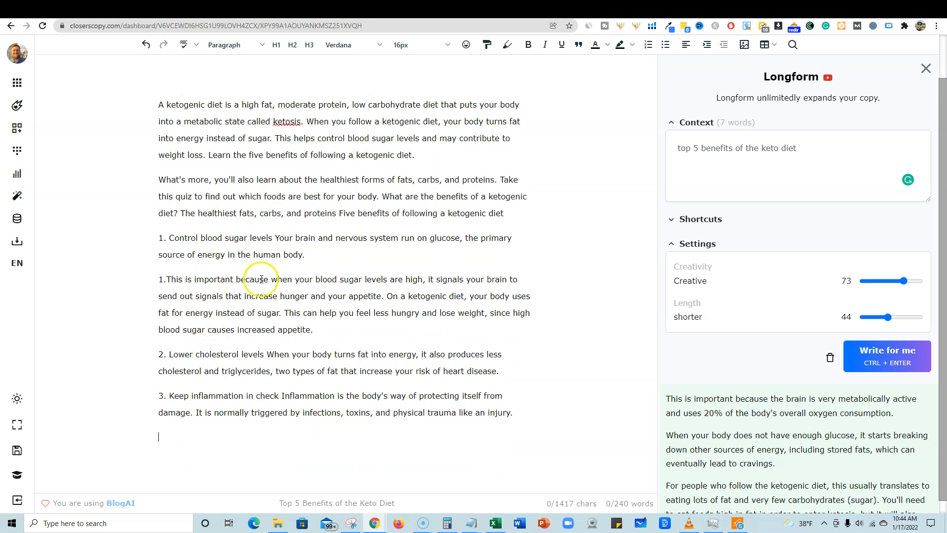
click(165, 279)
key(BackSpace)
key(BackSpace)
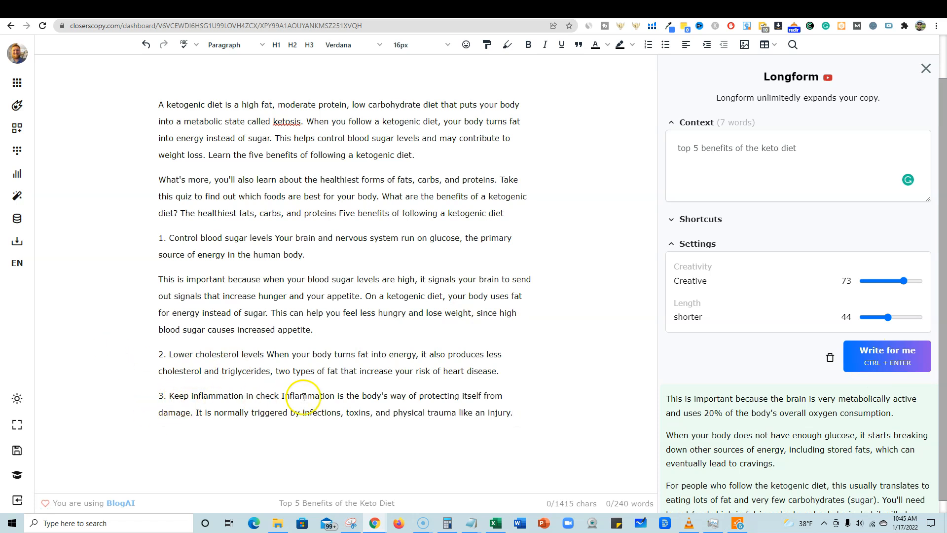
Generate a further Longform continuation after the "3. Keep inflammation in check" paragraph
click(872, 358)
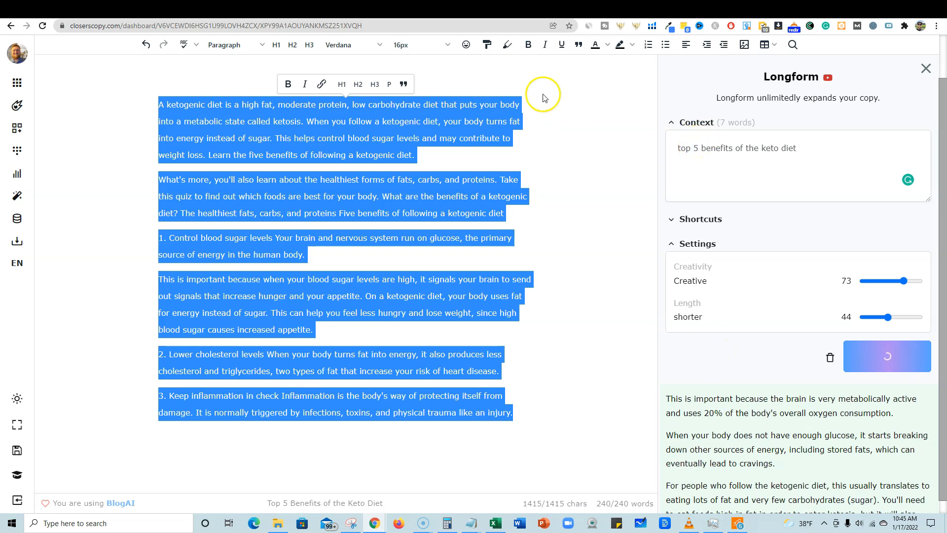
scroll(535, 119, up, 2)
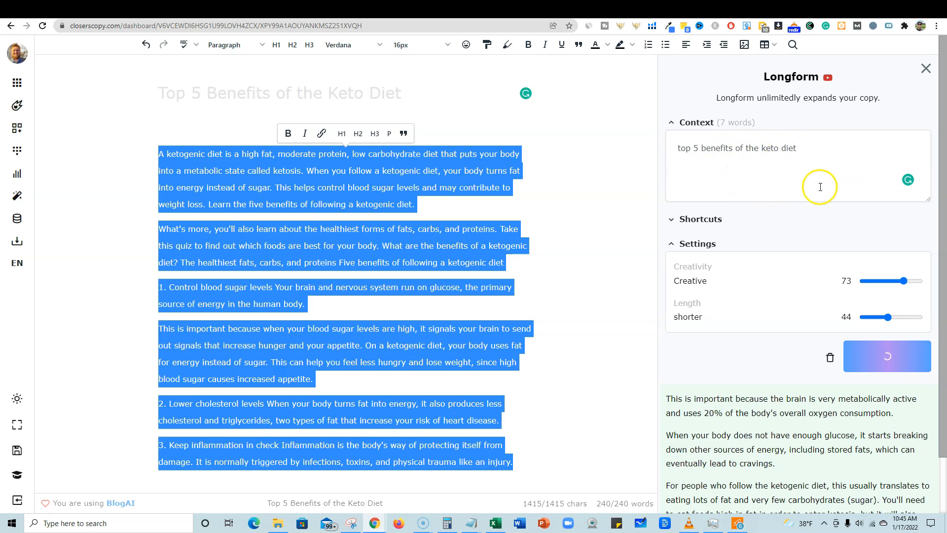
scroll(734, 345, down, 5)
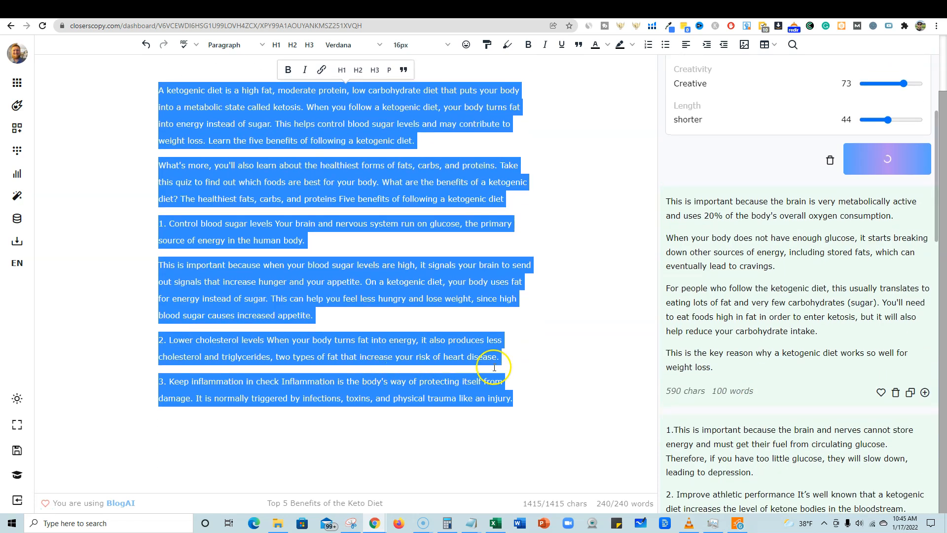
scroll(762, 363, down, 1)
scroll(345, 296, down, 4)
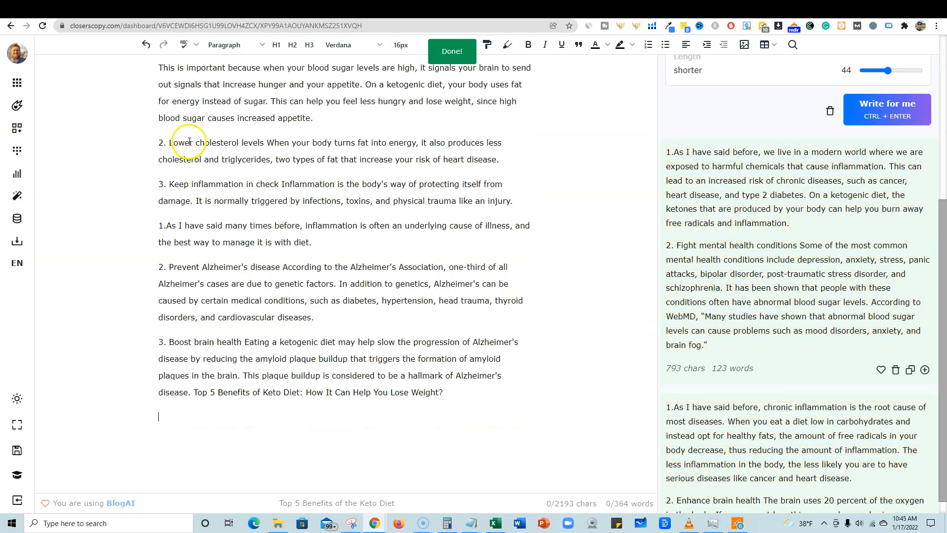
Remove the stray "1." in front of the paragraph starting "As I have said many times before"
scroll(191, 172, up, 2)
scroll(190, 192, up, 2)
scroll(186, 198, down, 4)
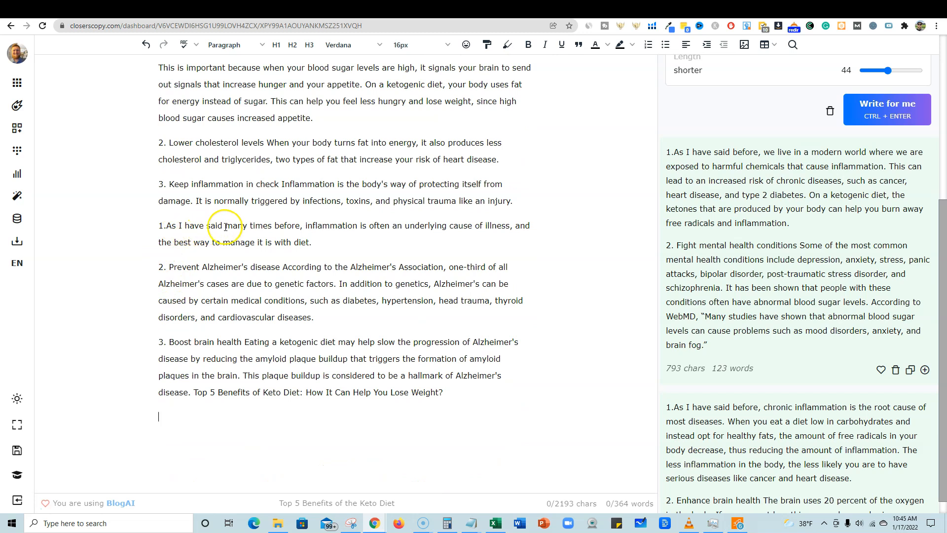
click(166, 225)
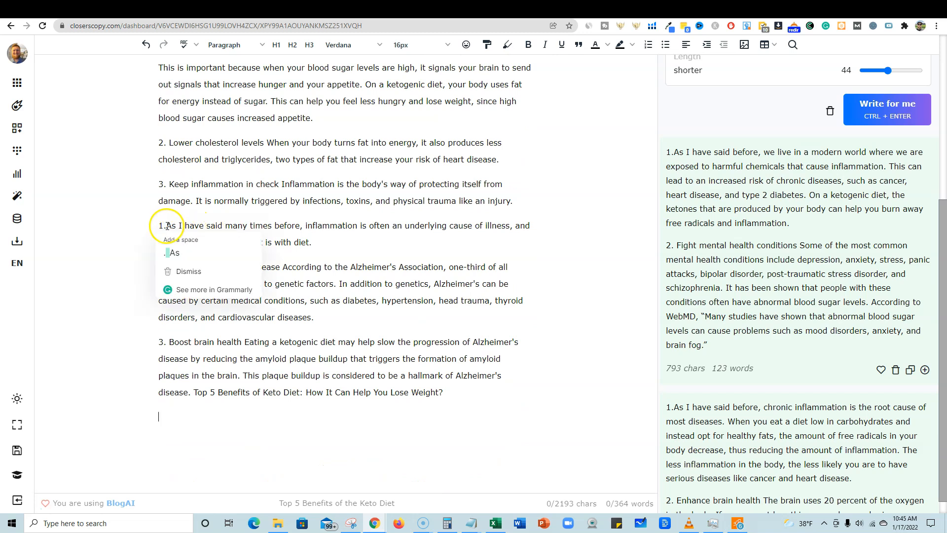
key(BackSpace)
key(BackSpace)
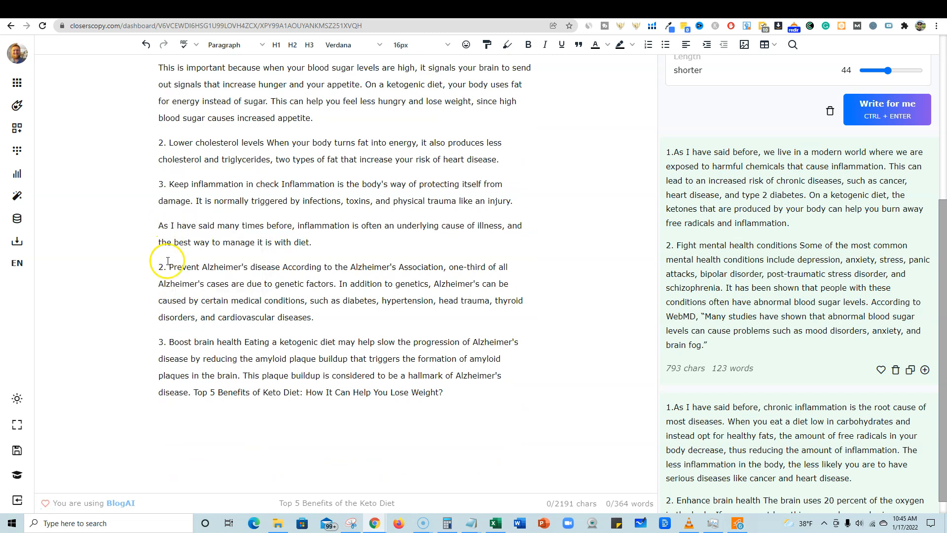
Renumber the "Prevent Alzheimer's disease" benefit as 4
key(BackSpace)
key(BackSpace)
key(BackSpace)
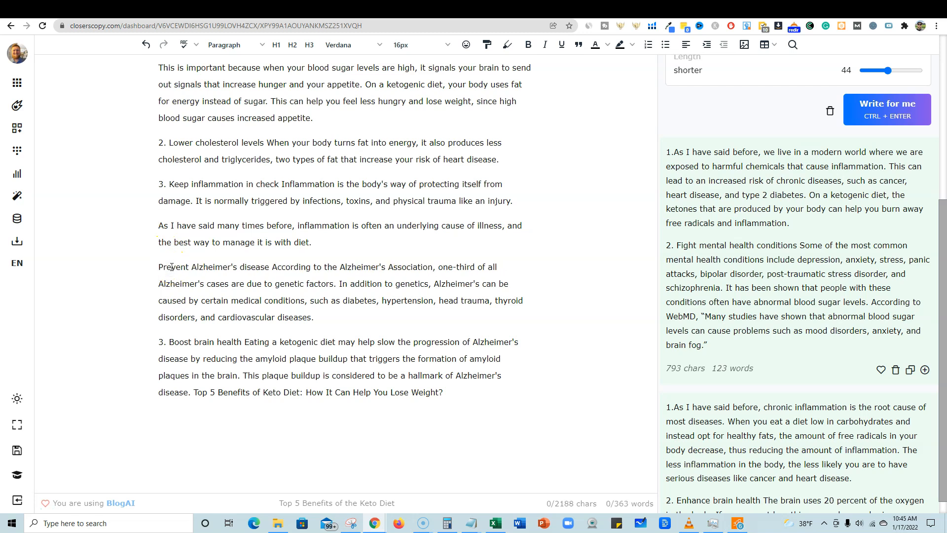
text(4.)
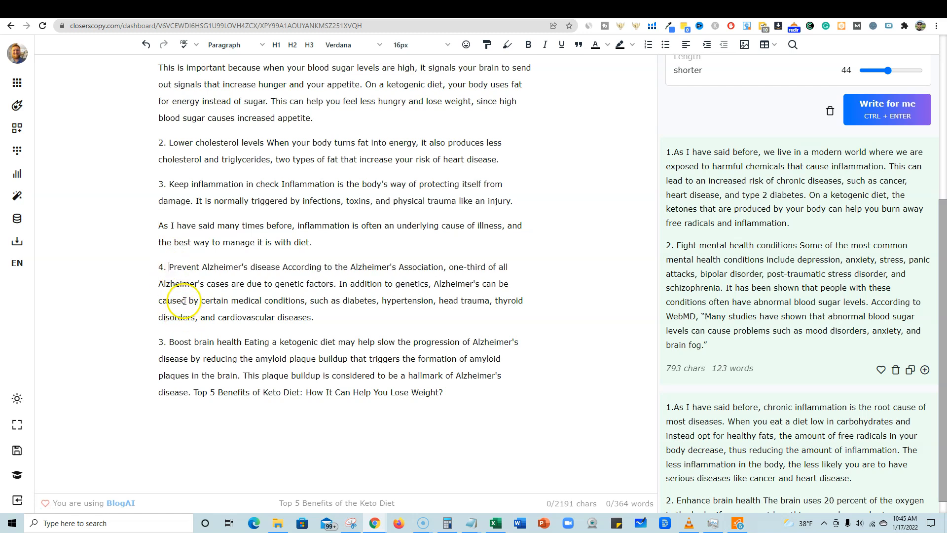
Renumber the "Boost brain health" benefit as 5 and look over the complete list of benefits
drag(216, 266, 394, 284)
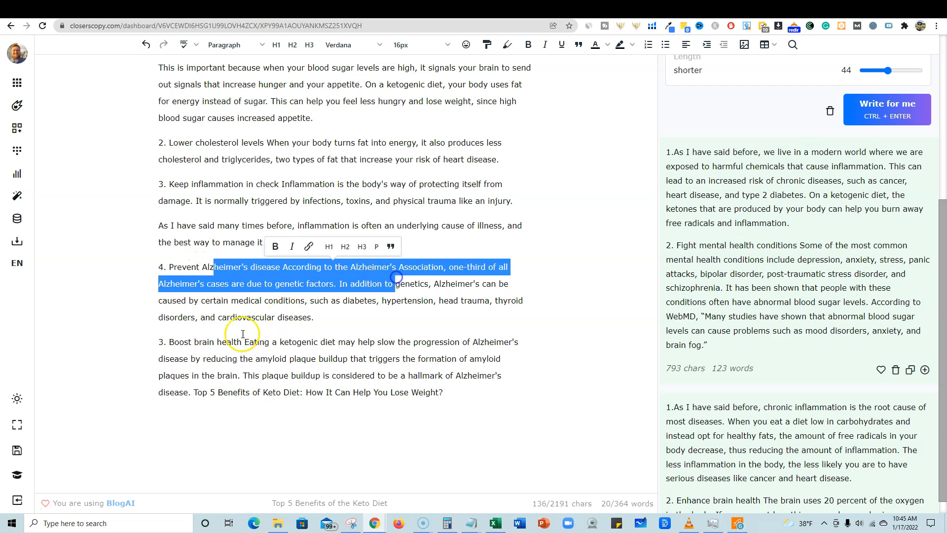
click(169, 340)
key(BackSpace)
key(BackSpace)
key(BackSpace)
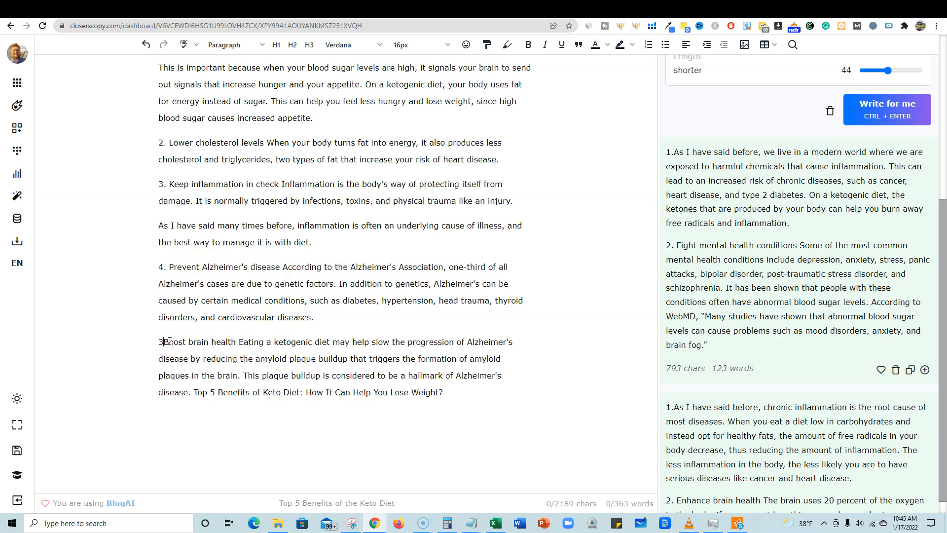
text(5.)
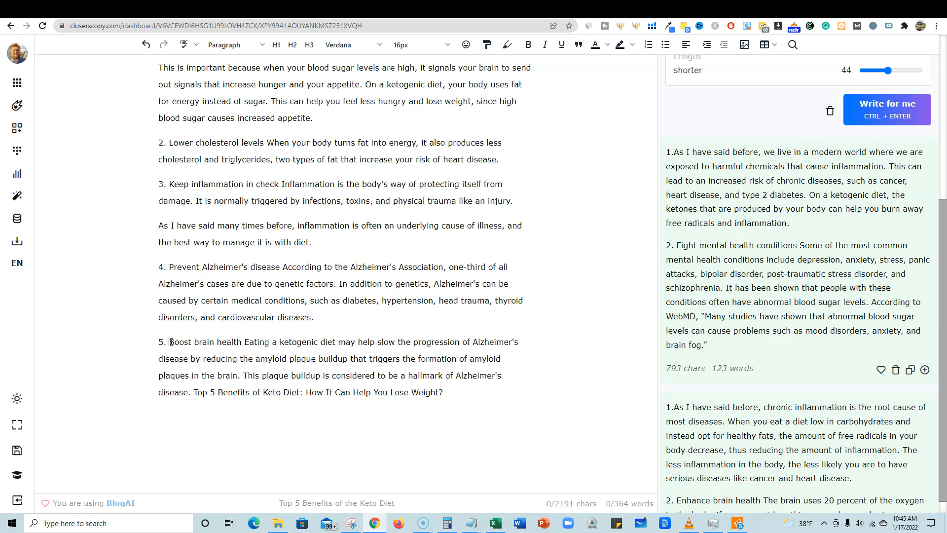
scroll(275, 346, up, 5)
scroll(276, 344, down, 5)
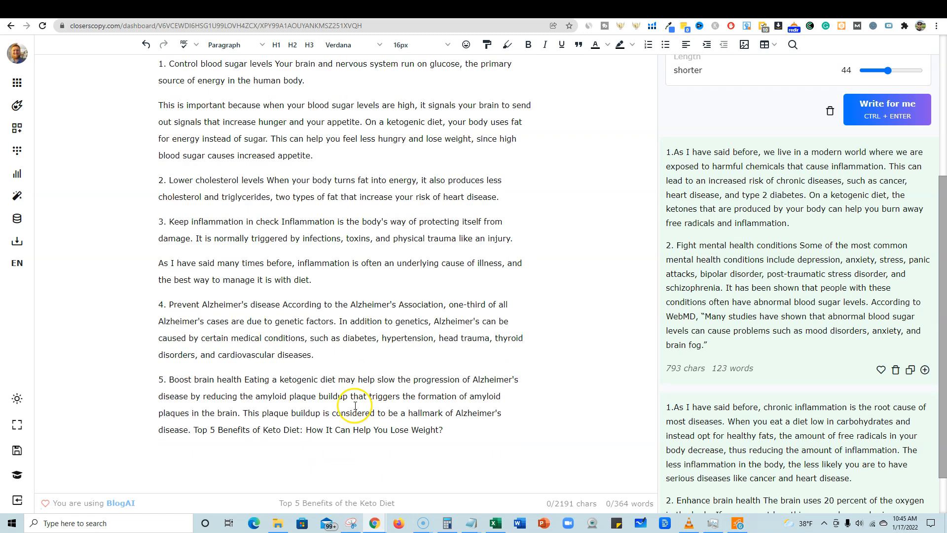
scroll(570, 365, up, 5)
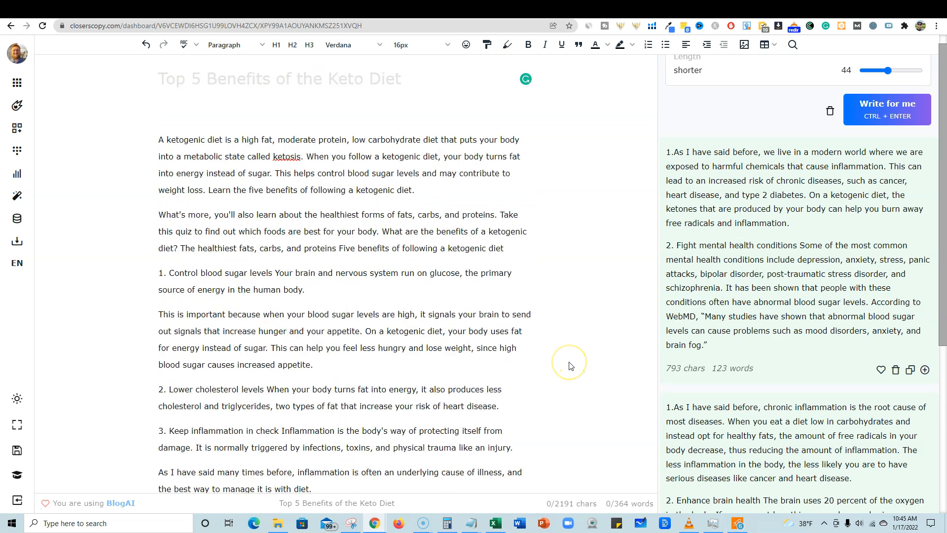
Close Longform, return to the blog frameworks and look over the generated Introduction results
scroll(754, 302, up, 5)
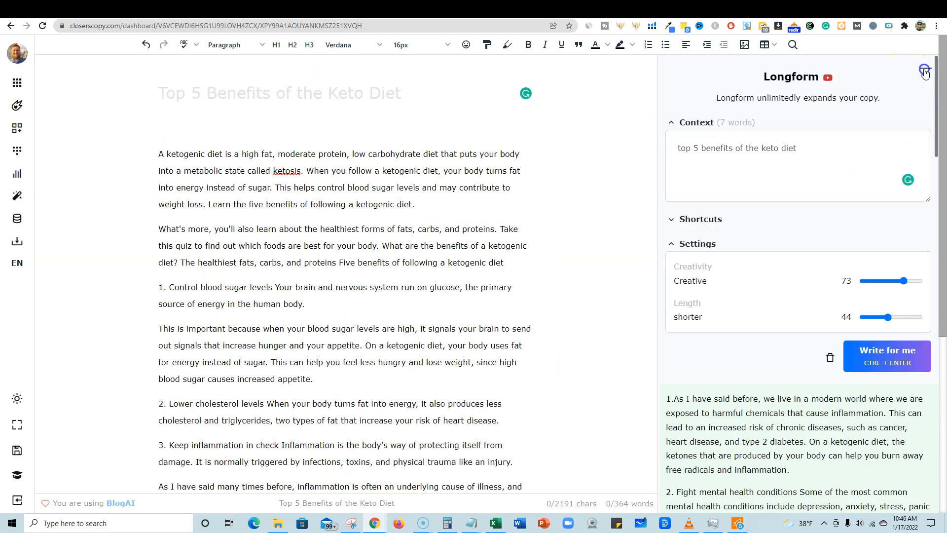
click(930, 72)
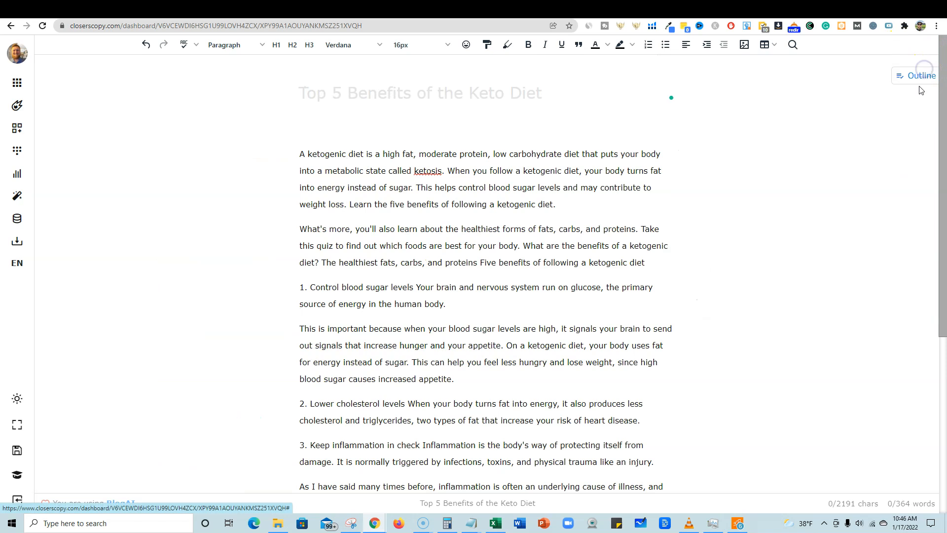
click(18, 128)
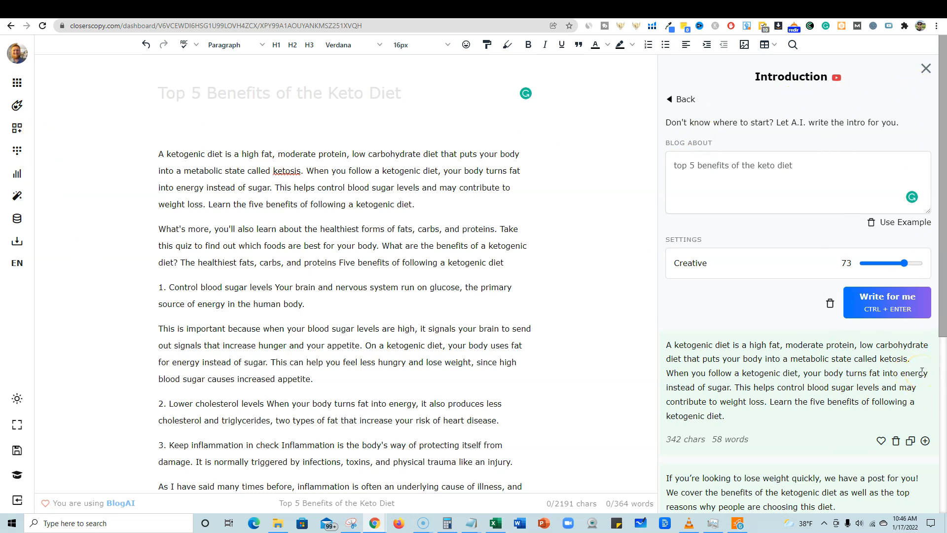
scroll(786, 414, down, 3)
scroll(786, 402, up, 3)
scroll(829, 261, down, 5)
scroll(824, 261, up, 5)
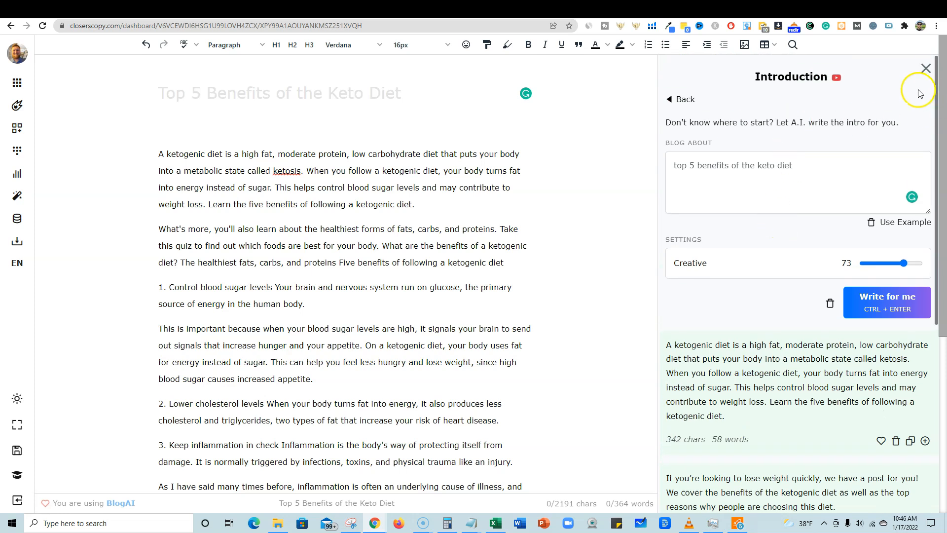
Generate conclusions with the Conclusion blog framework for the topic "Top 5 Benefits of the Keto Diet"
click(700, 102)
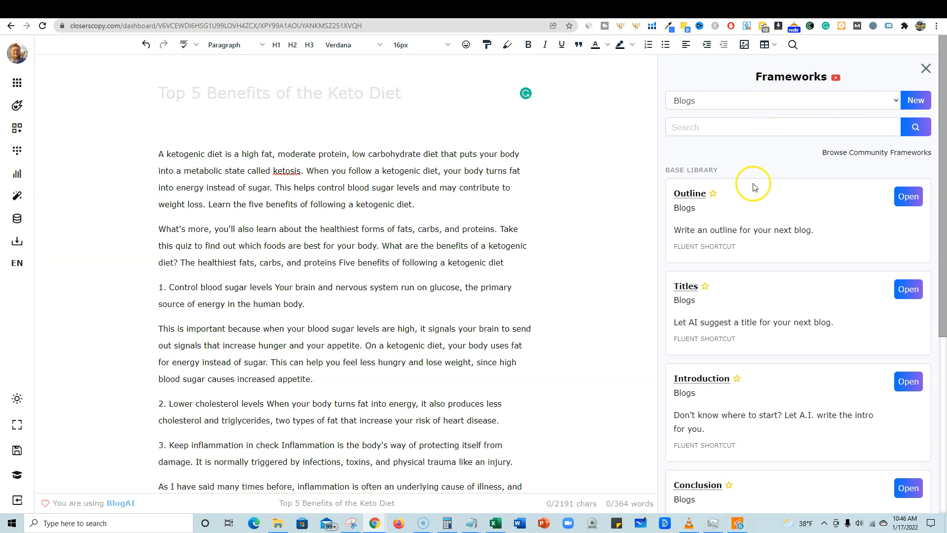
scroll(719, 288, down, 4)
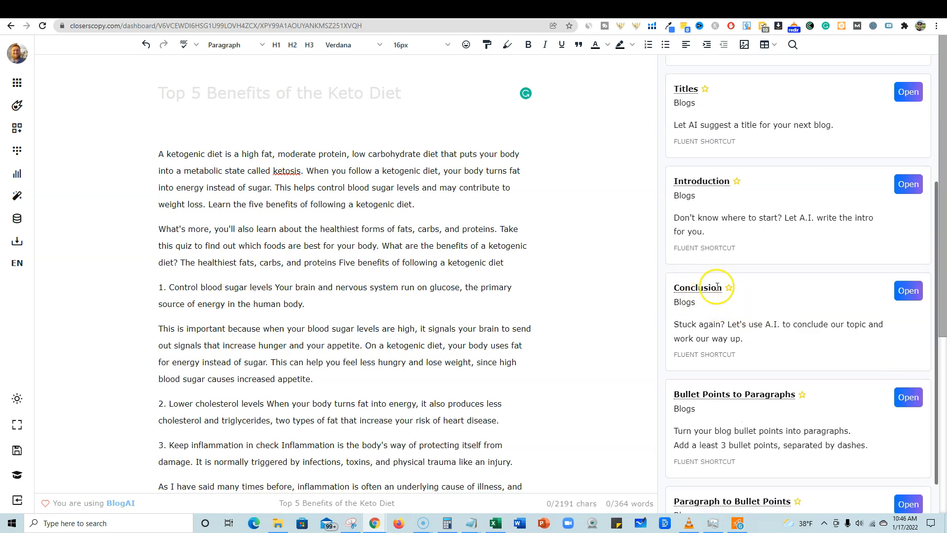
click(907, 290)
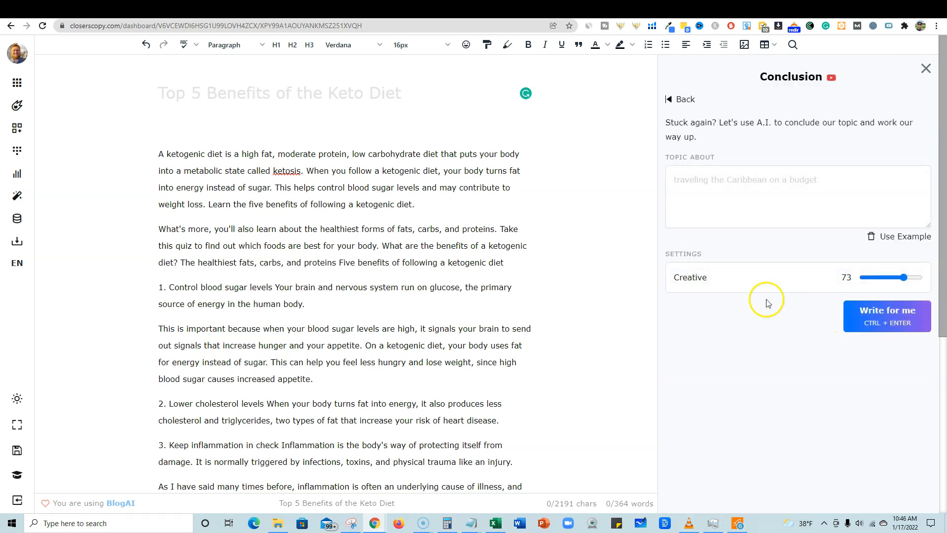
click(713, 184)
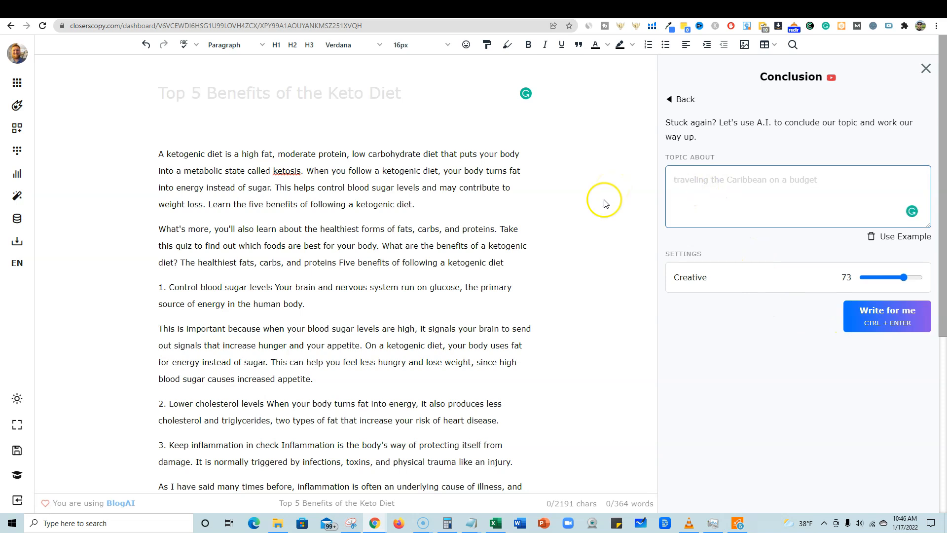
click(276, 95)
text(Top 5 Benefits of the Keto Diet)
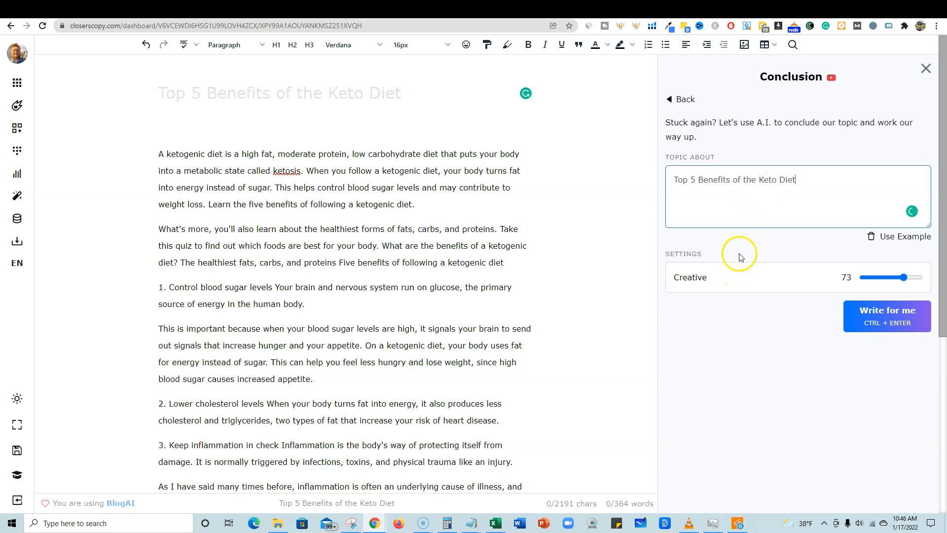
click(886, 315)
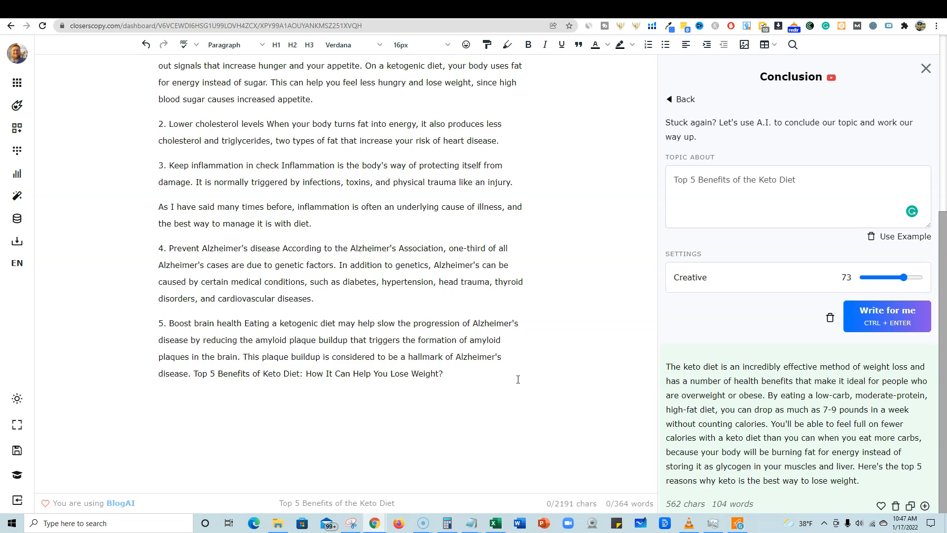
Compare the generated conclusions with the numbered benefits in the post
scroll(718, 360, down, 3)
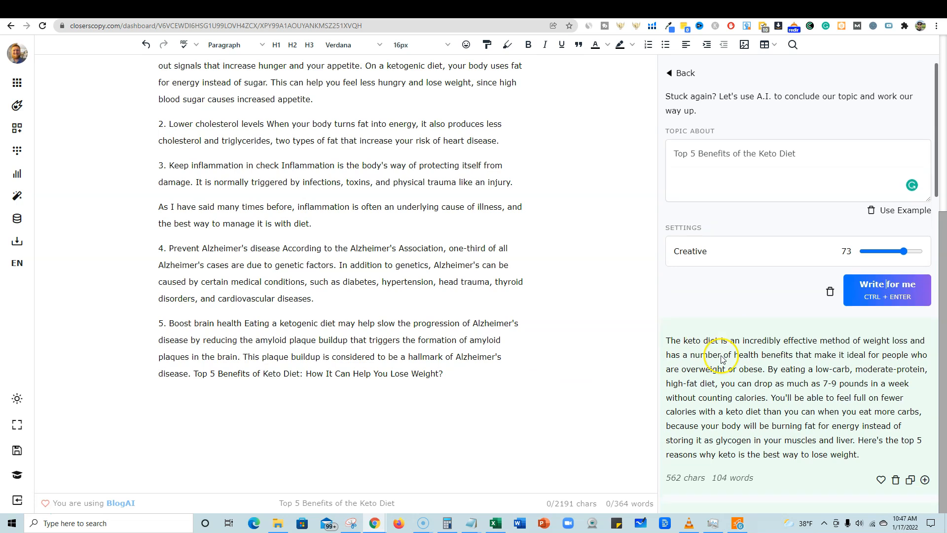
scroll(720, 356, up, 1)
scroll(721, 355, down, 3)
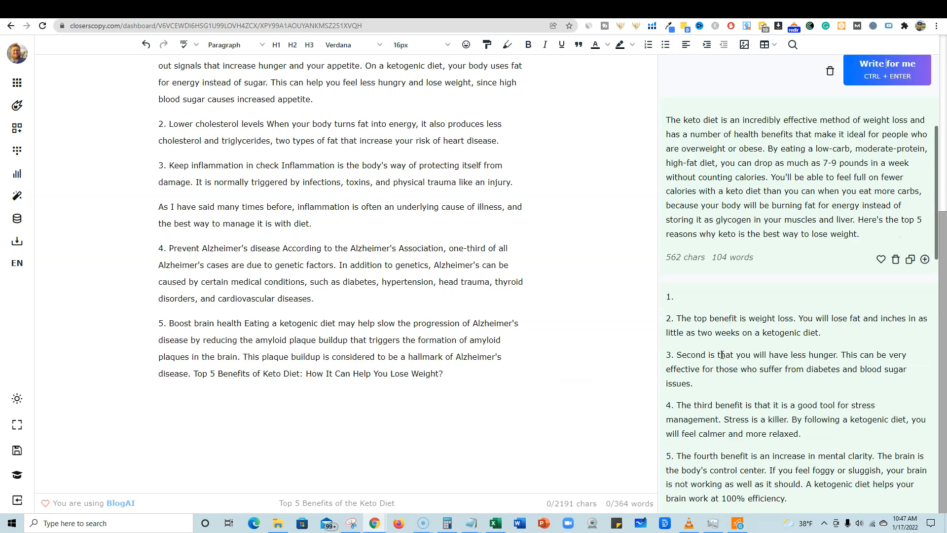
scroll(710, 347, up, 5)
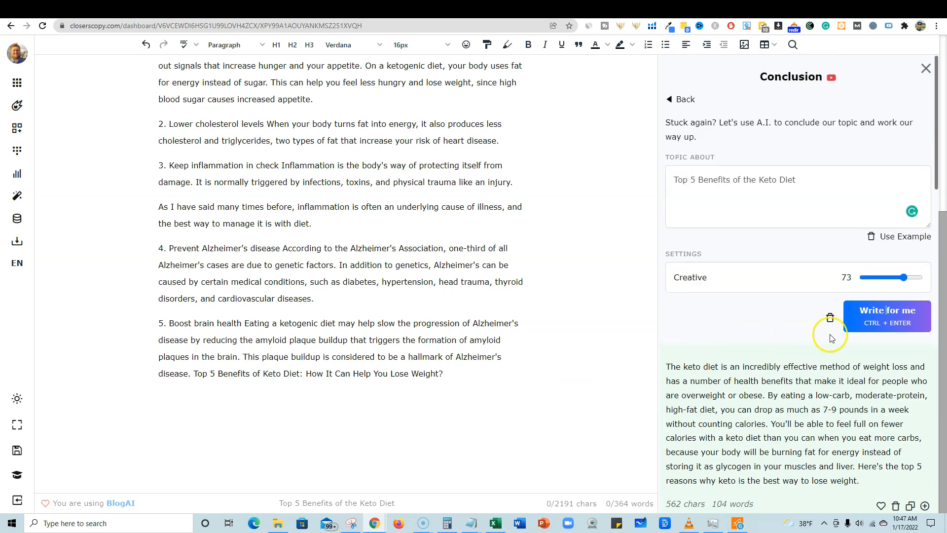
scroll(830, 370, down, 3)
scroll(832, 371, down, 1)
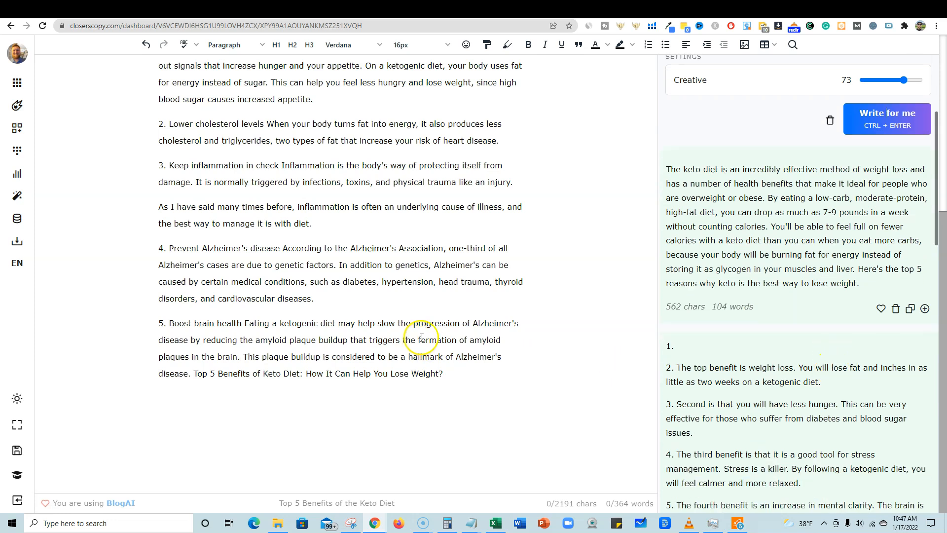
scroll(422, 337, up, 5)
scroll(423, 337, down, 5)
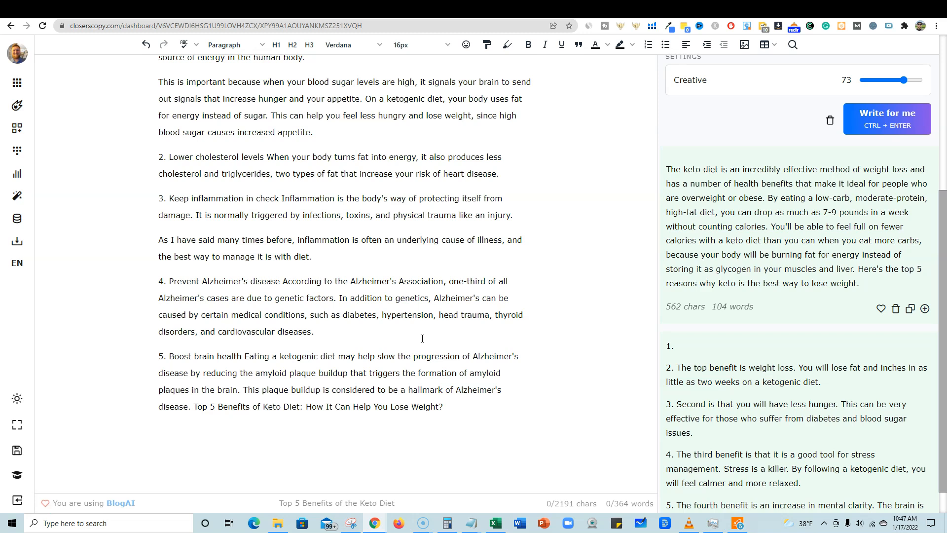
scroll(422, 338, down, 1)
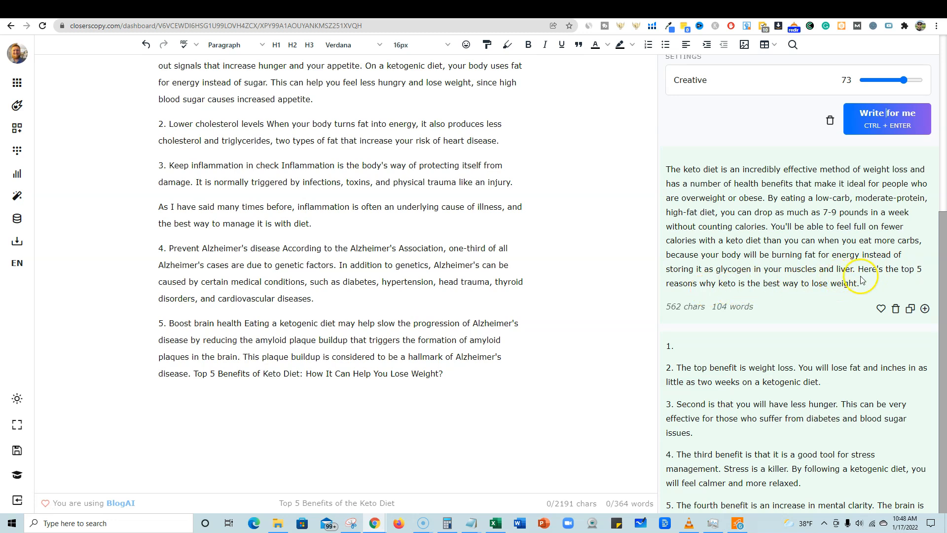
Insert the generated conclusion starting "The keto diet is an incredibly effective method" after the "5. Boost brain health" paragraph
scroll(861, 307, down, 9)
scroll(861, 291, up, 13)
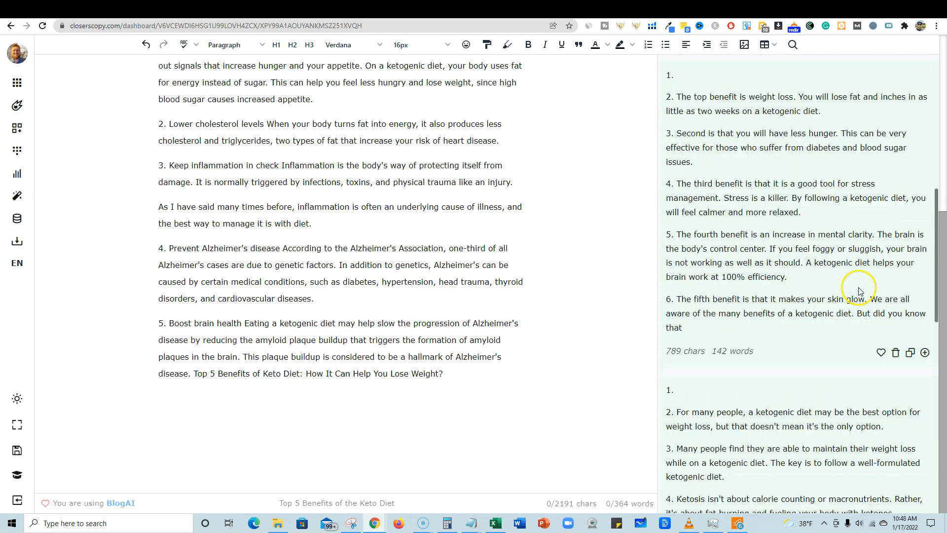
scroll(860, 291, down, 3)
click(466, 375)
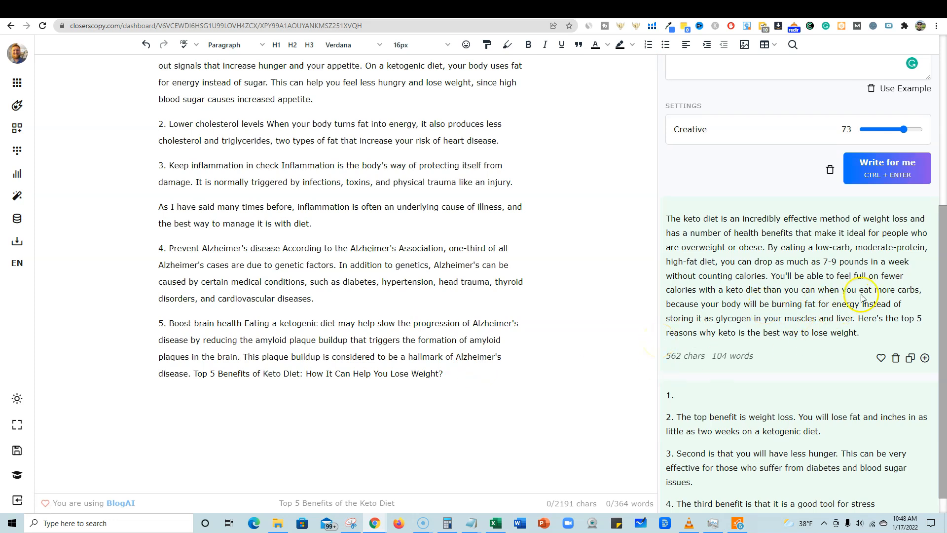
click(924, 357)
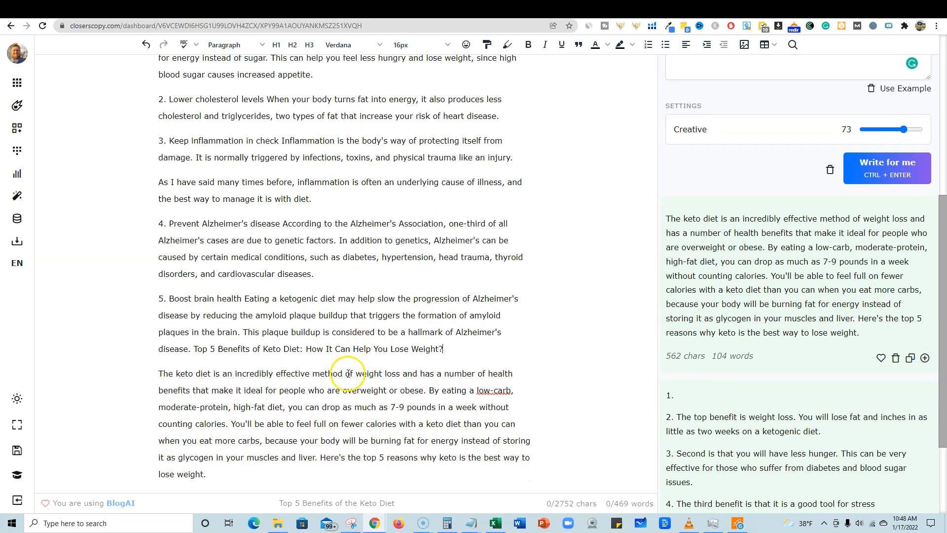
Reword the start of the conclusion's last sentence to "Here we reviewd the top 5 reasons"
scroll(391, 462, down, 1)
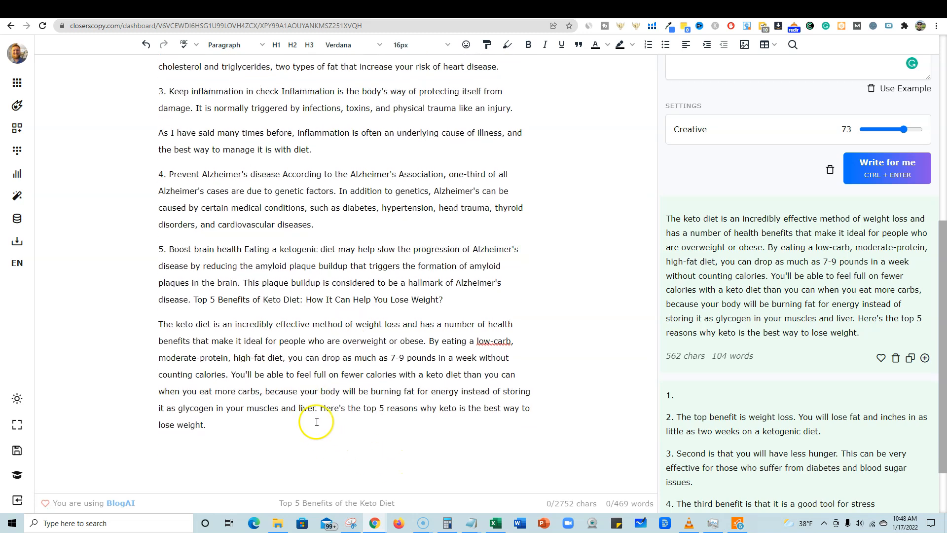
drag(344, 407, 340, 408)
key(BackSpace)
key(BackSpace)
text(we re)
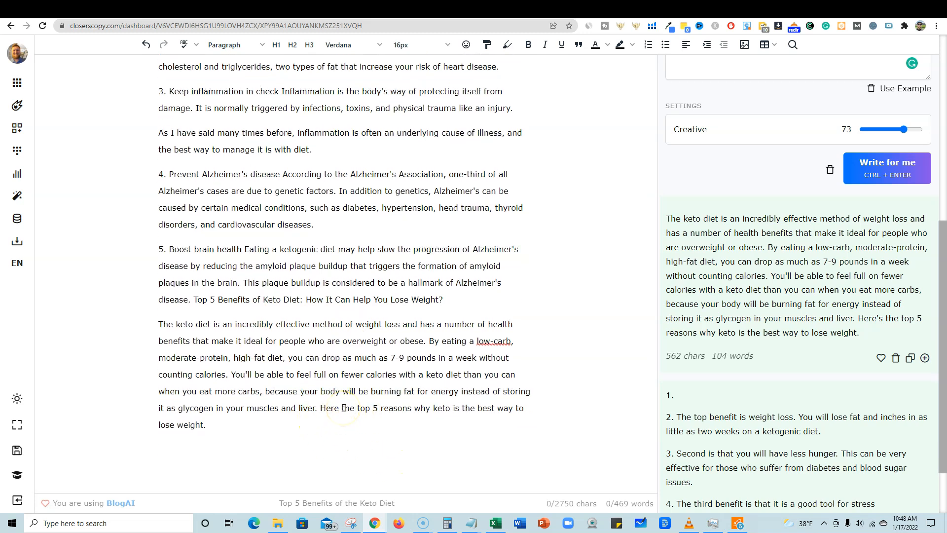
text(viewd)
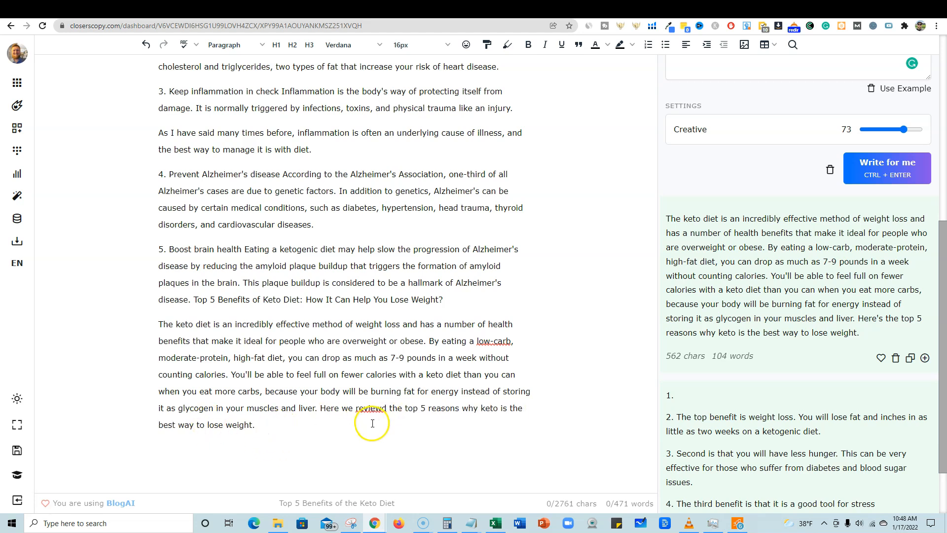
Review the finished post from the introduction through the benefits to the conclusion
scroll(372, 423, up, 7)
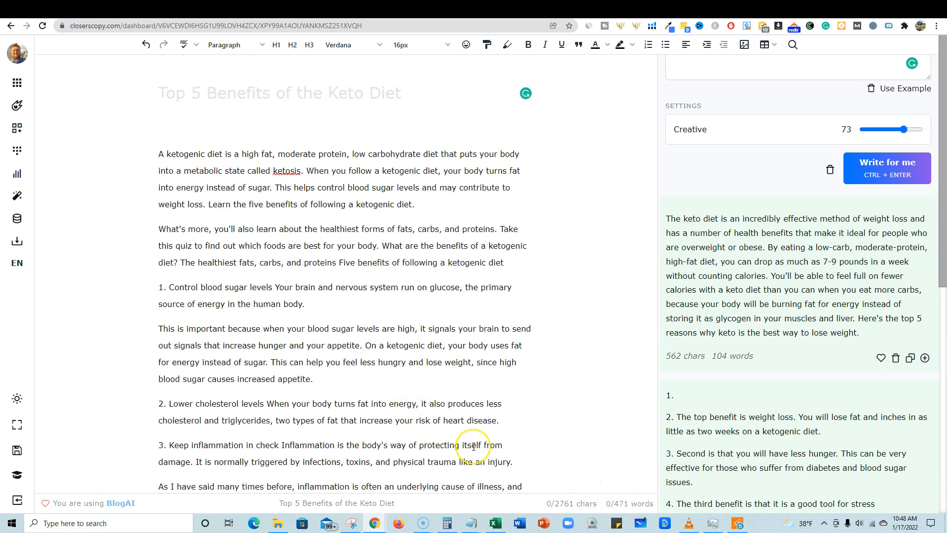
scroll(473, 445, down, 7)
scroll(305, 296, up, 7)
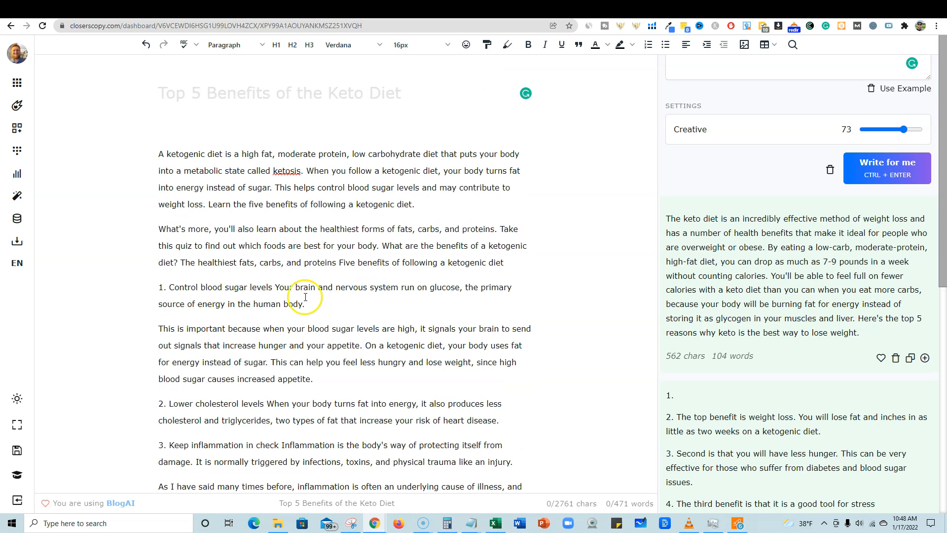
drag(297, 229, 301, 229)
click(312, 262)
Select the post's full title and close the Conclusion framework
click(398, 95)
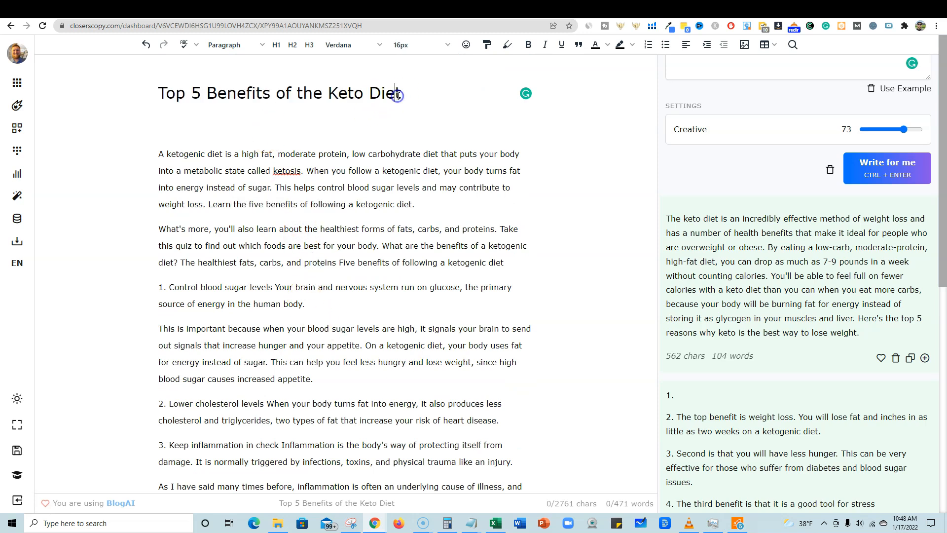
drag(401, 96, 169, 98)
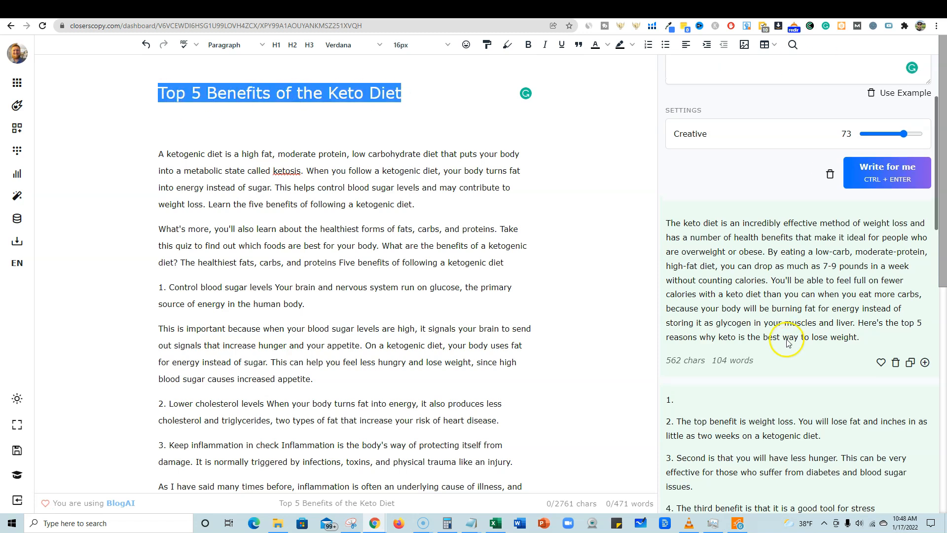
scroll(786, 330, up, 3)
click(925, 68)
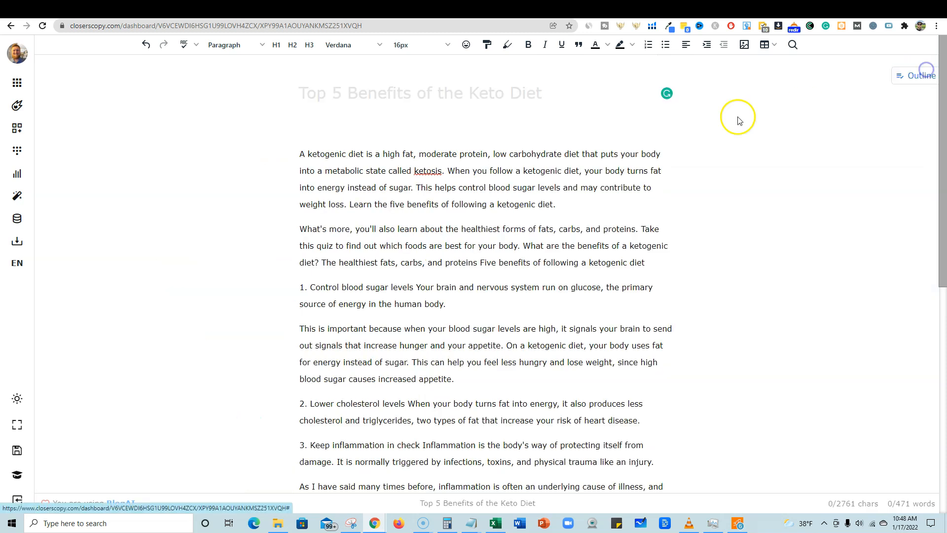
Create a new document named "Top 5 Benefits of the Keto Diet workflow test" in the keto diet project
click(17, 85)
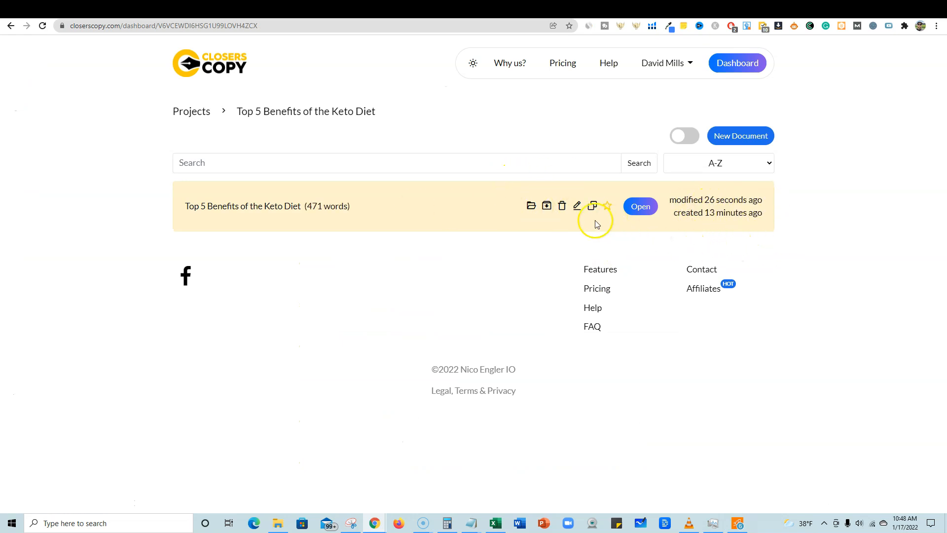
click(734, 142)
click(428, 228)
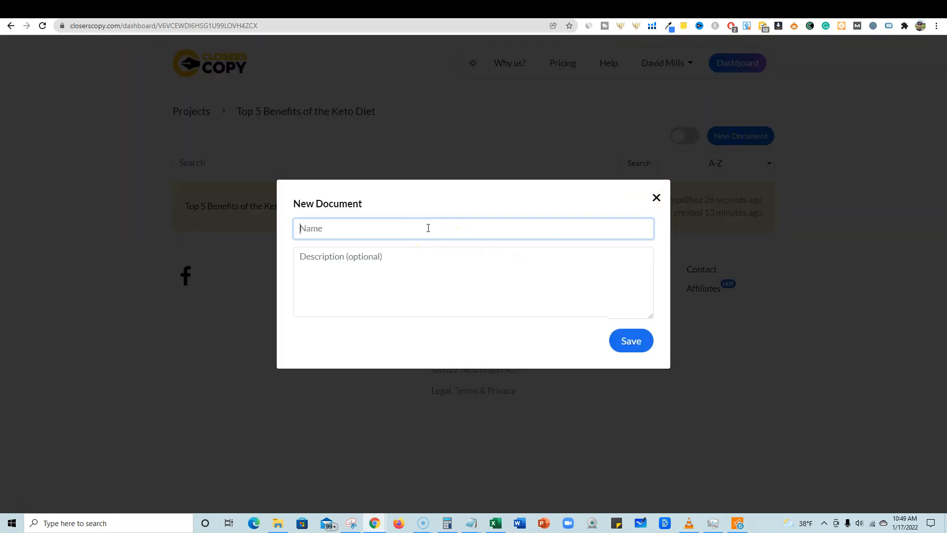
text(Top 5 Benefits of the Keto Diet)
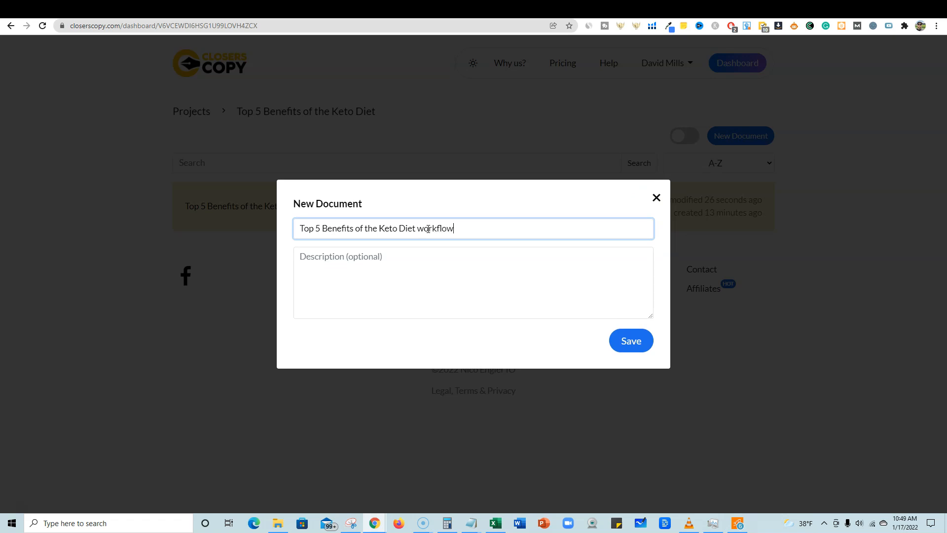
click(639, 344)
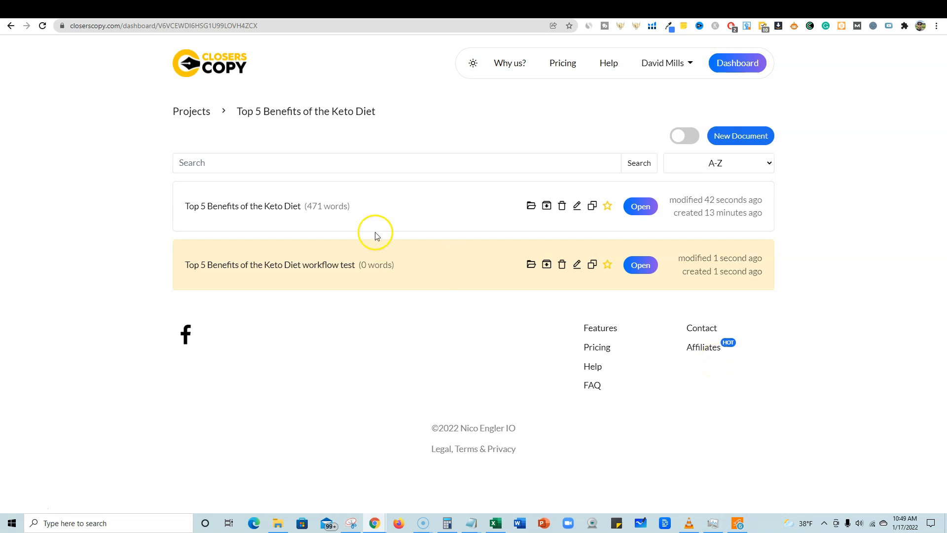
Open the workflow test document and check which workflow libraries are available
click(640, 269)
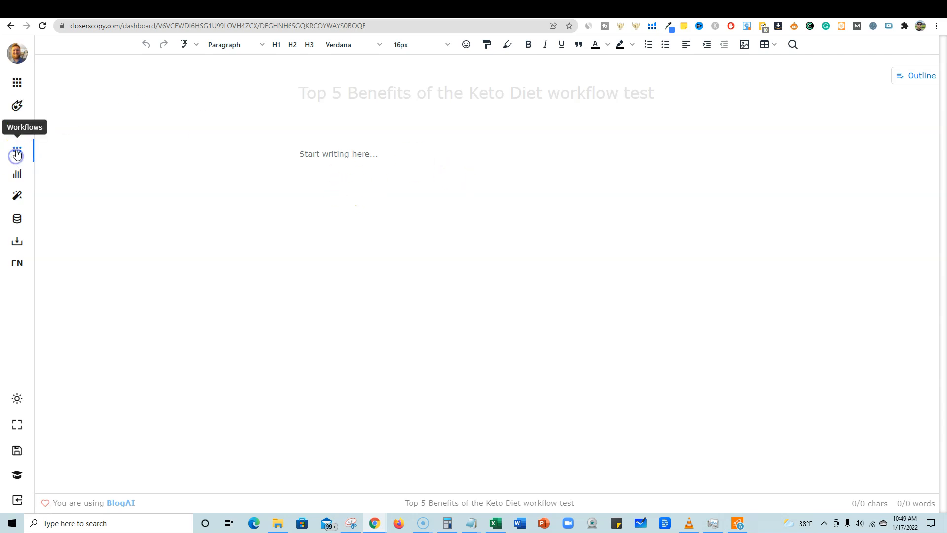
click(17, 153)
click(890, 100)
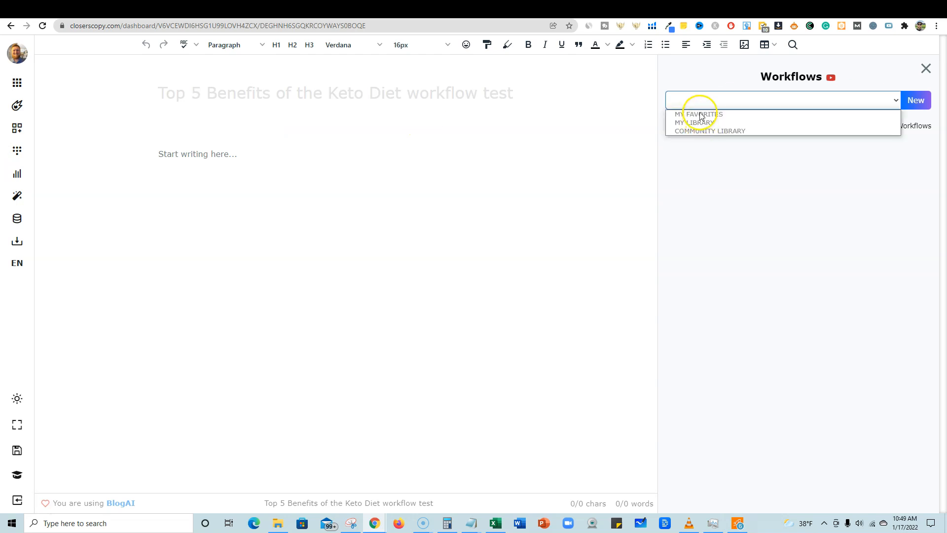
click(751, 202)
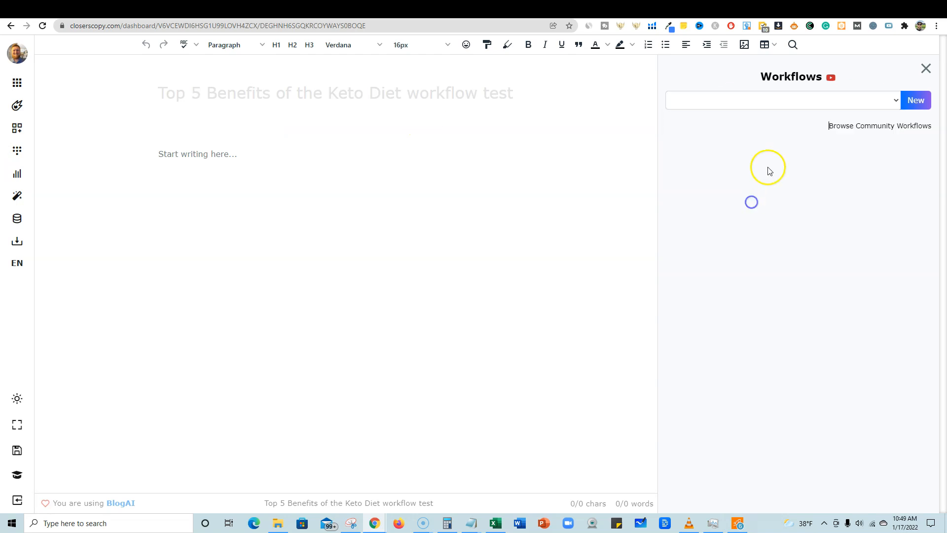
click(773, 102)
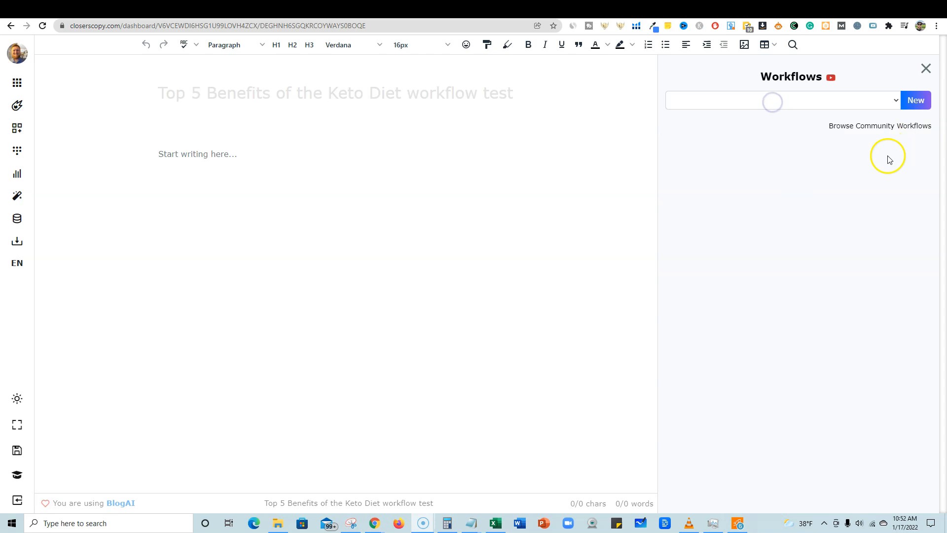
Check the favorites, personal and community libraries for available workflows
click(875, 106)
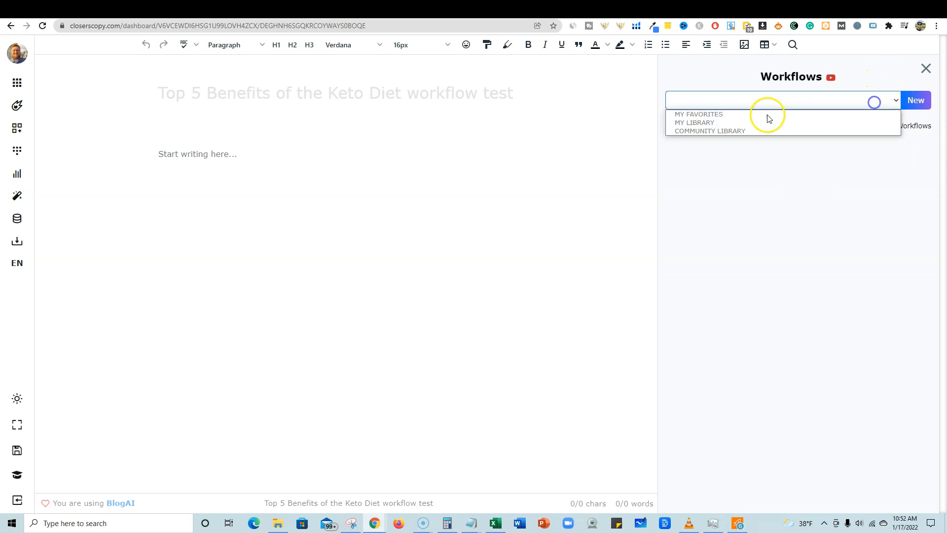
click(707, 137)
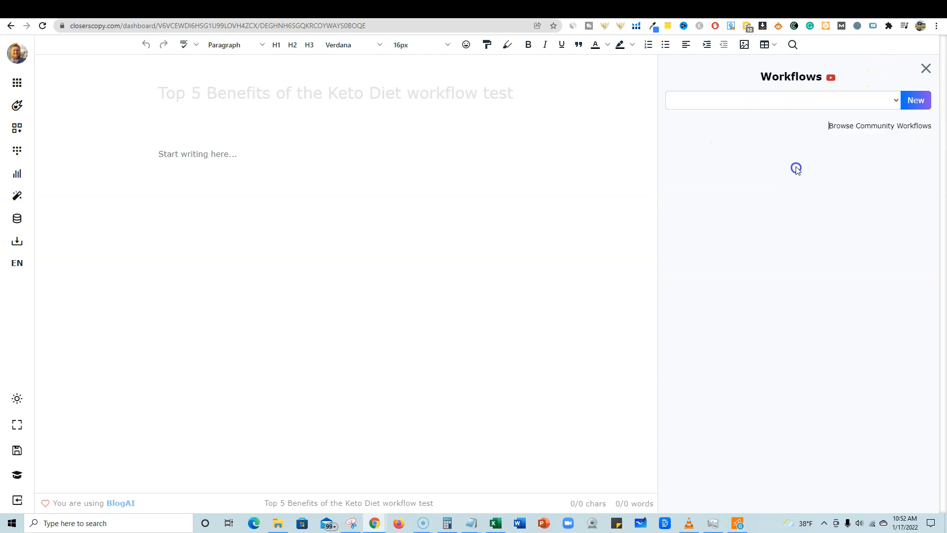
click(778, 101)
click(833, 222)
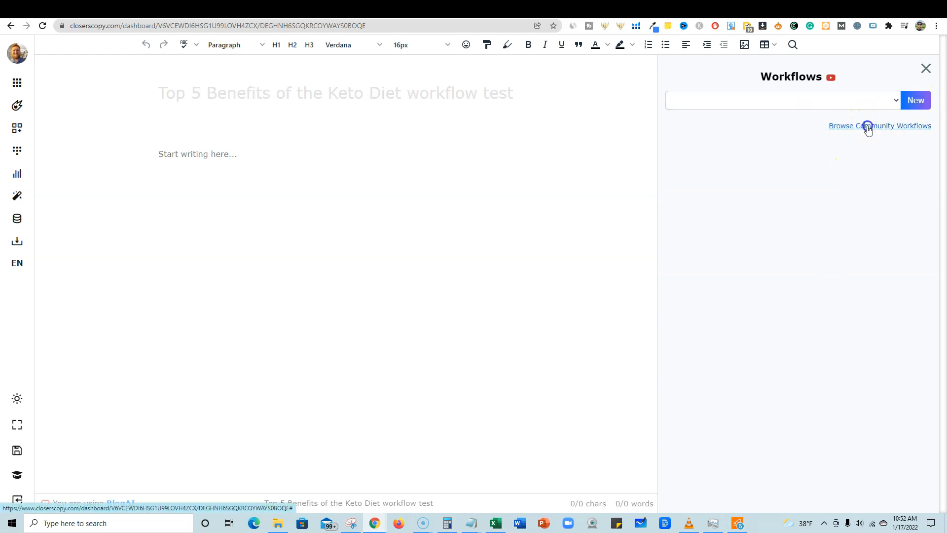
Browse the community workflows and add Ultimate Blog Post and Ultimate Sales Letter to the workflow library
click(854, 127)
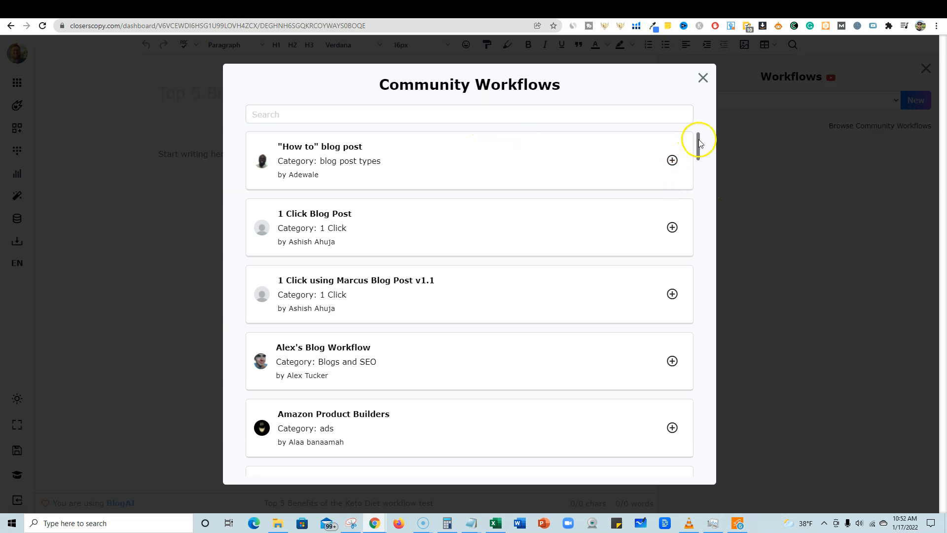
drag(699, 142, 698, 152)
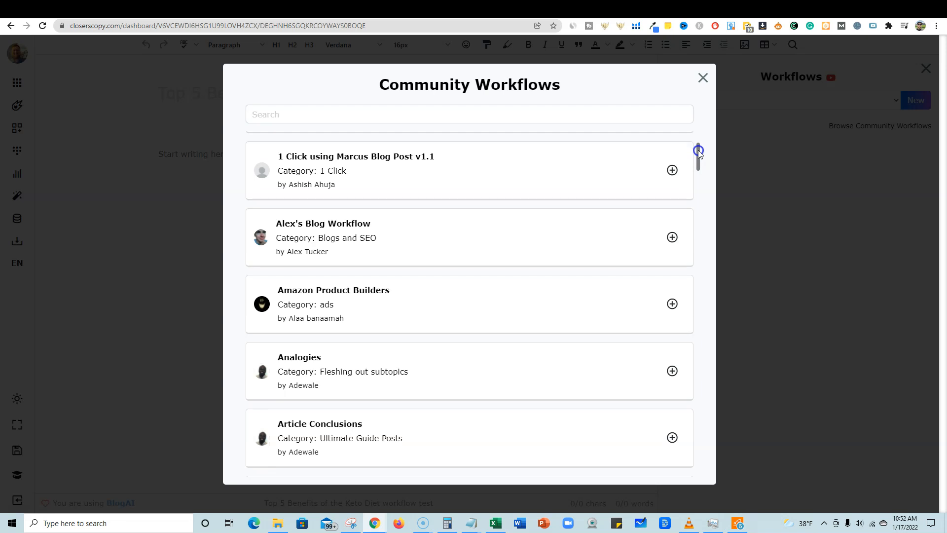
drag(698, 153, 698, 203)
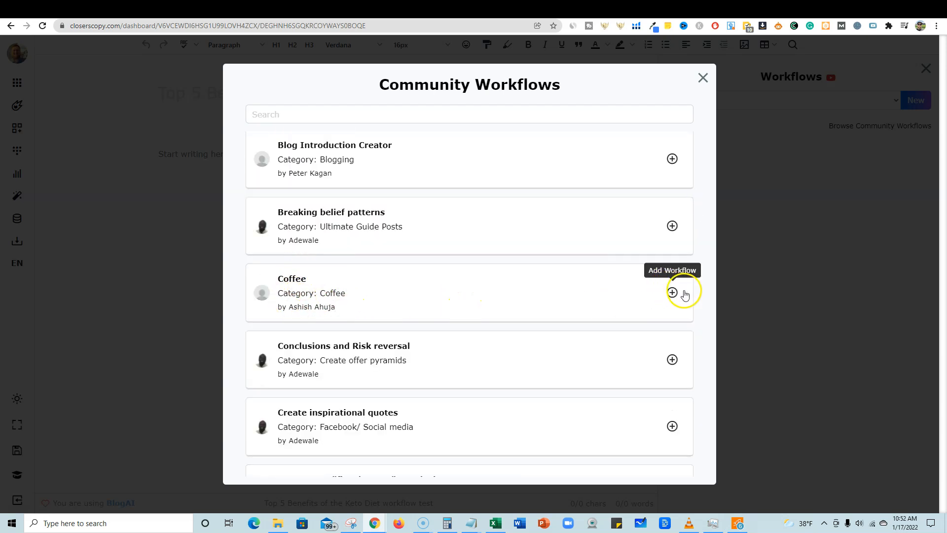
drag(698, 203, 695, 419)
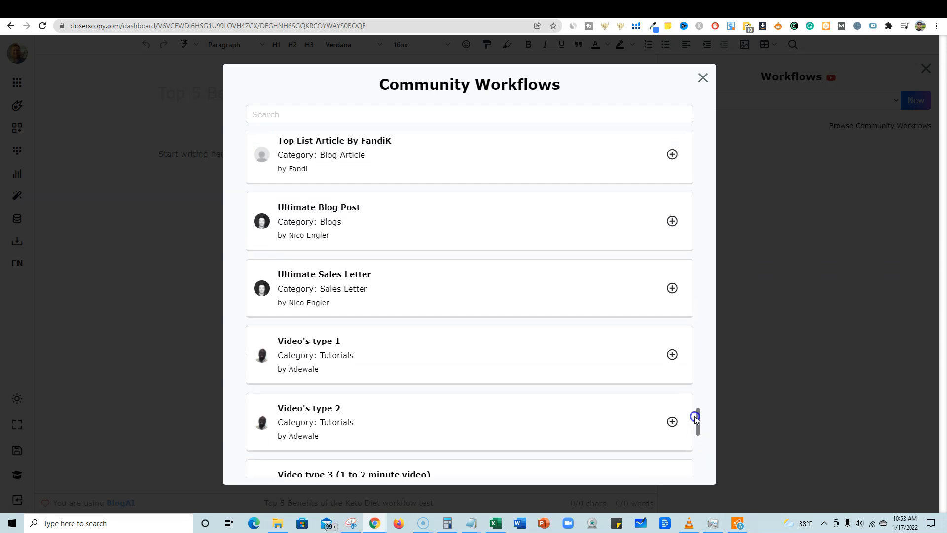
scroll(309, 306, up, 2)
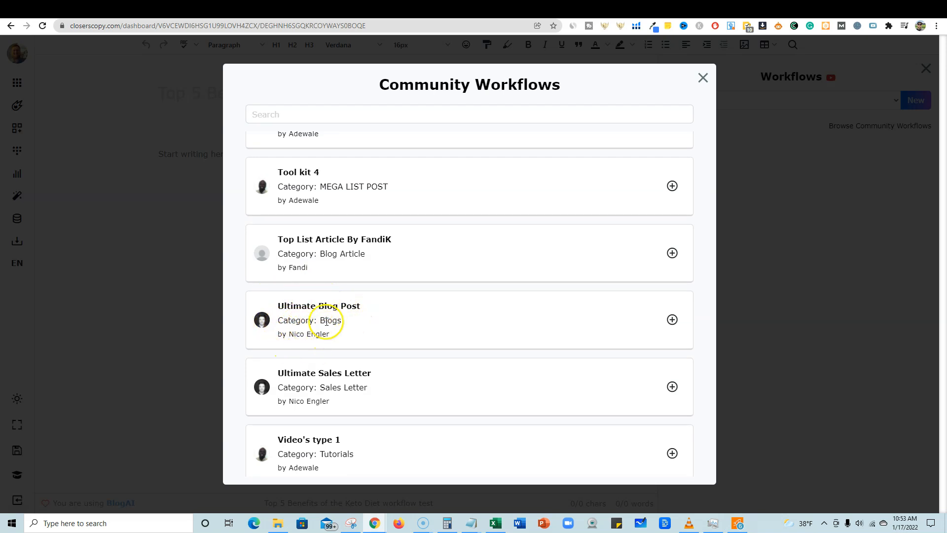
click(672, 319)
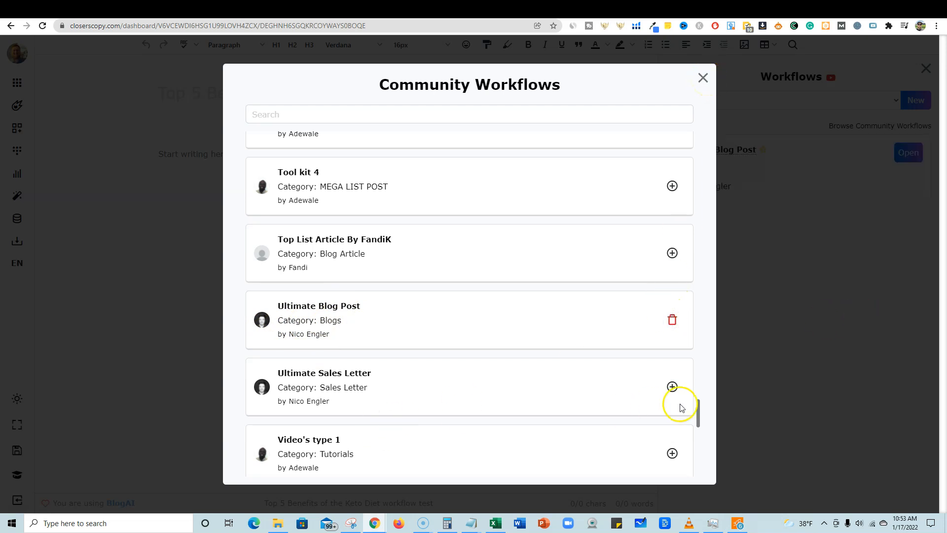
click(672, 386)
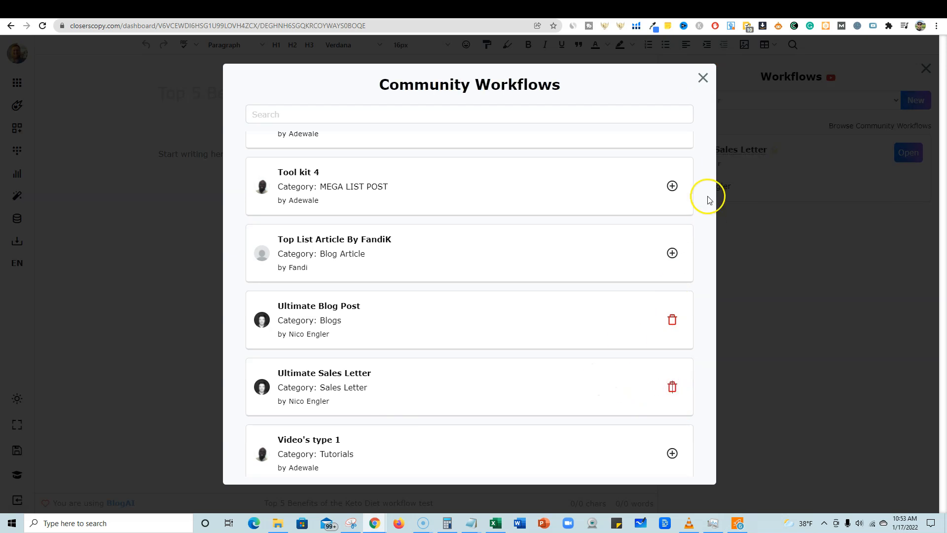
scroll(330, 429, down, 4)
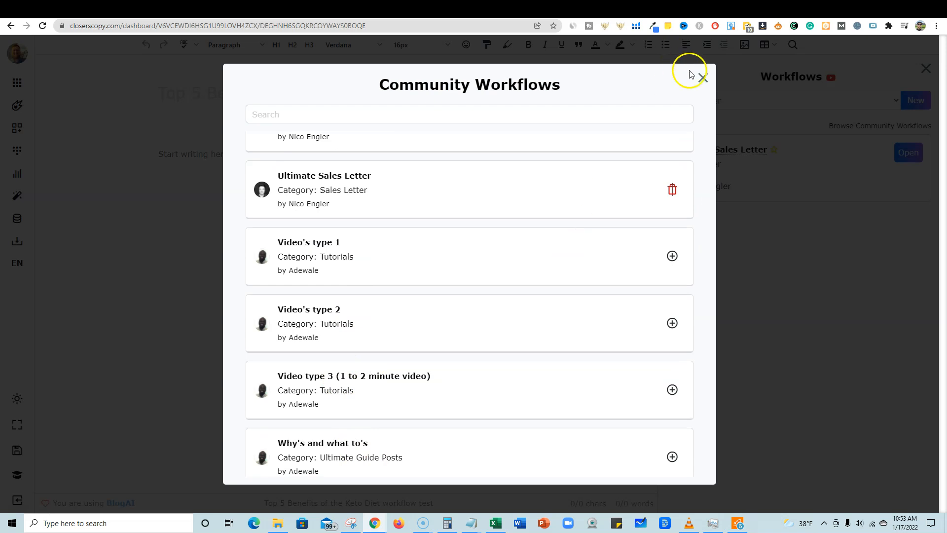
click(702, 77)
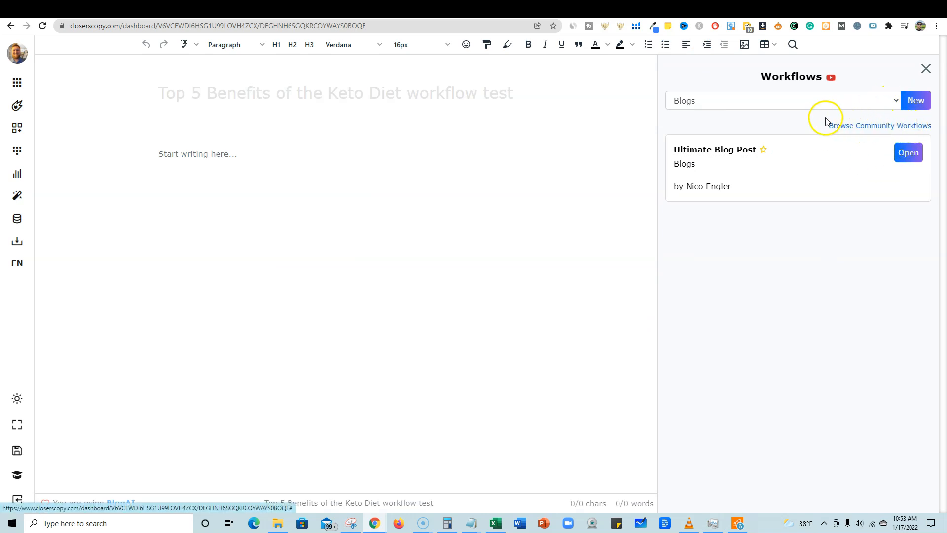
Check the Sales Letter workflow category and return to the Blogs category
click(889, 100)
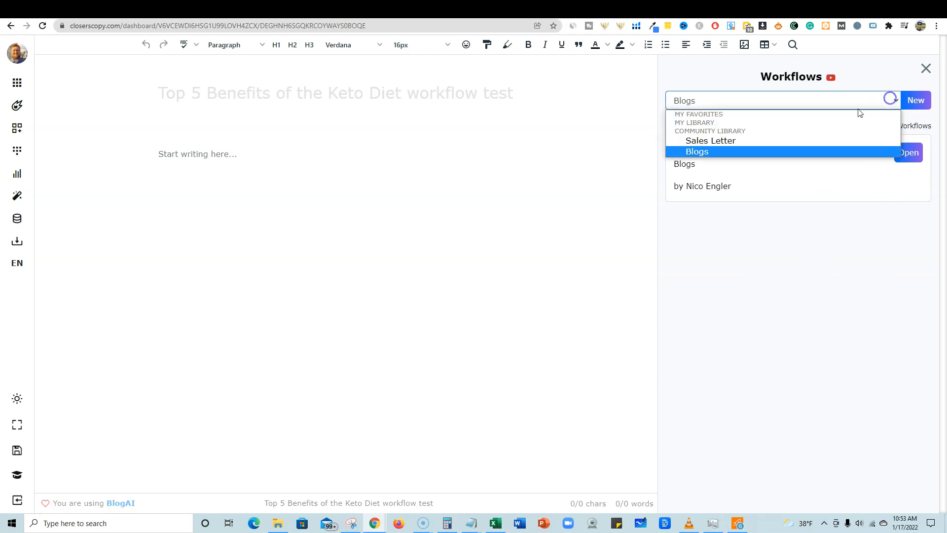
click(715, 142)
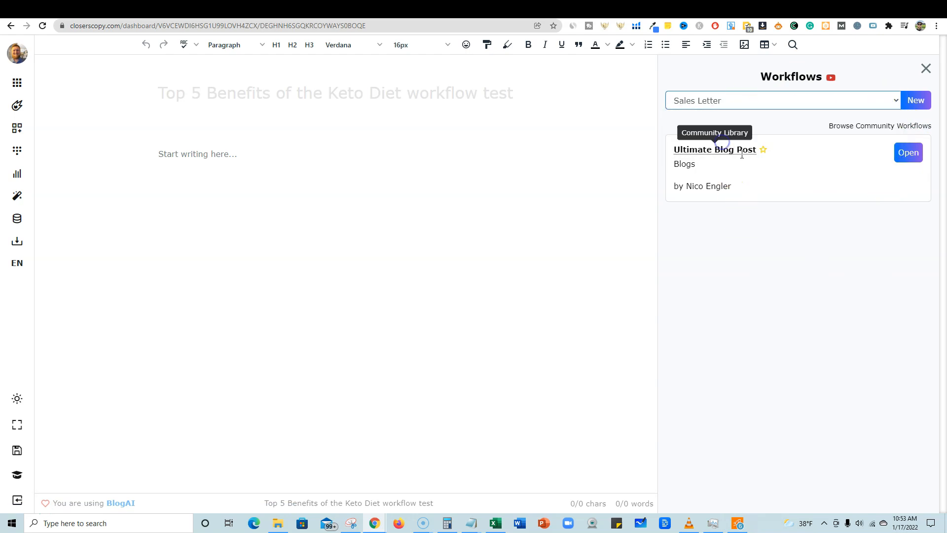
click(826, 100)
click(718, 151)
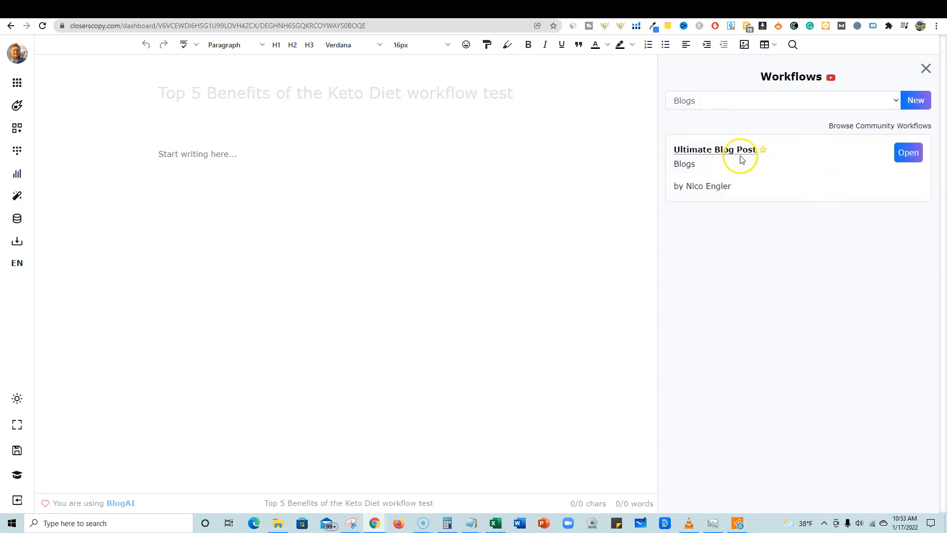
click(836, 277)
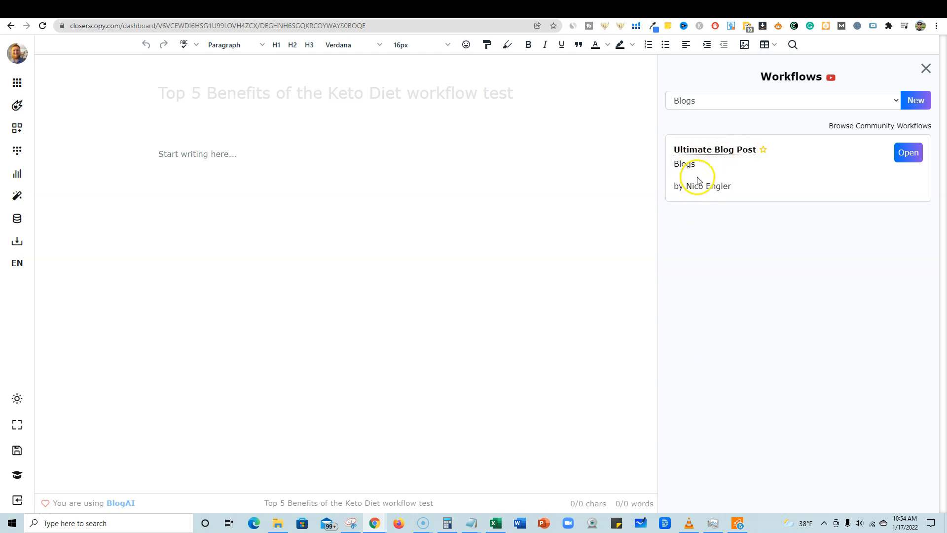
Open the Ultimate Blog Post workflow and widen its panel beside the document
click(908, 155)
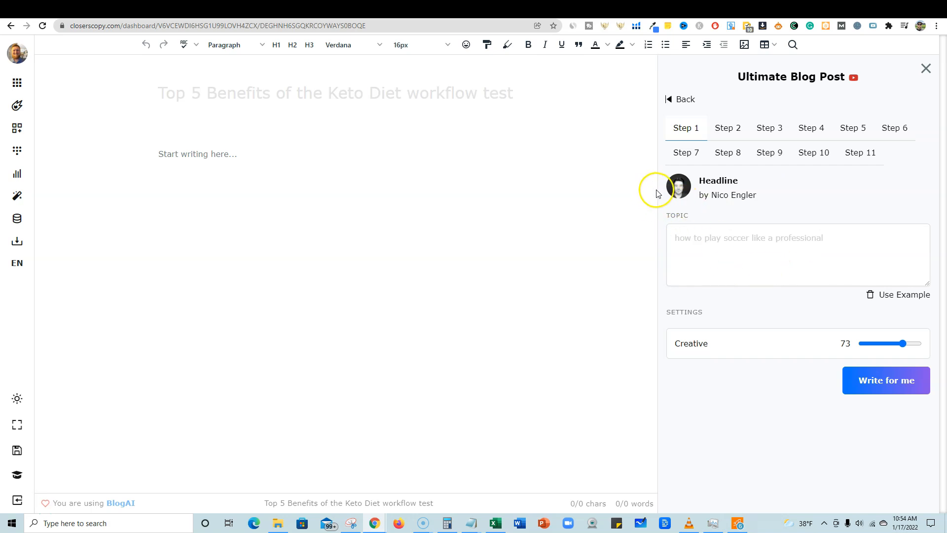
drag(658, 190, 522, 224)
click(372, 207)
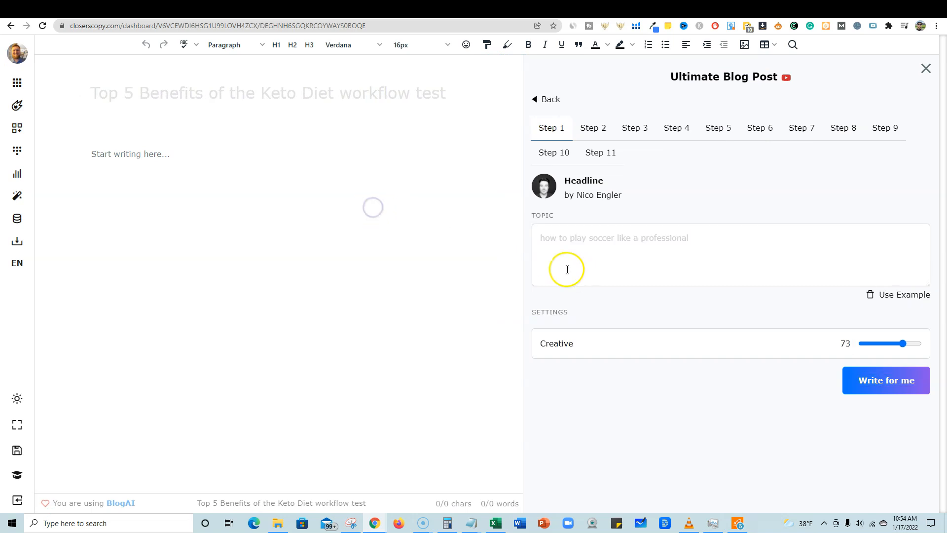
Remove "workflow test" from the document title so it reads "Top 5 Benefits of the Keto Diet"
click(332, 91)
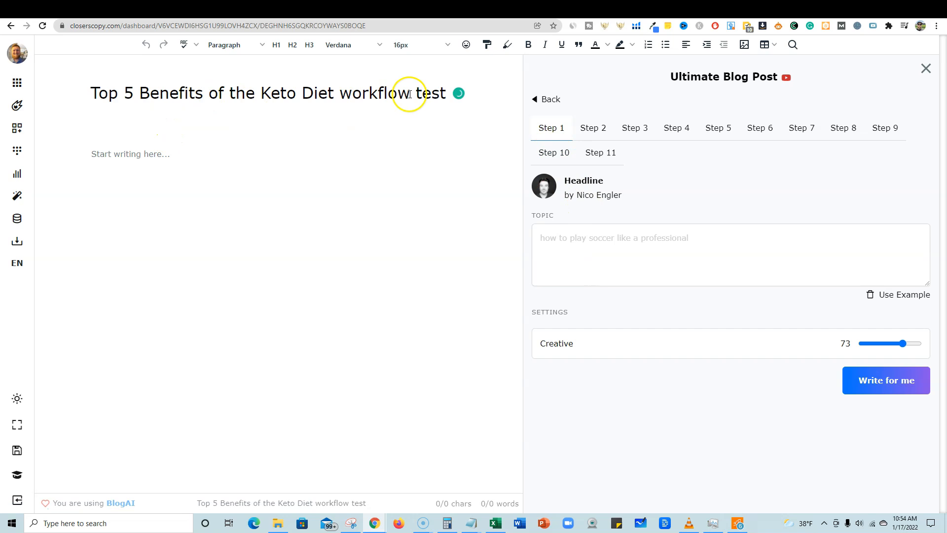
drag(446, 94, 339, 93)
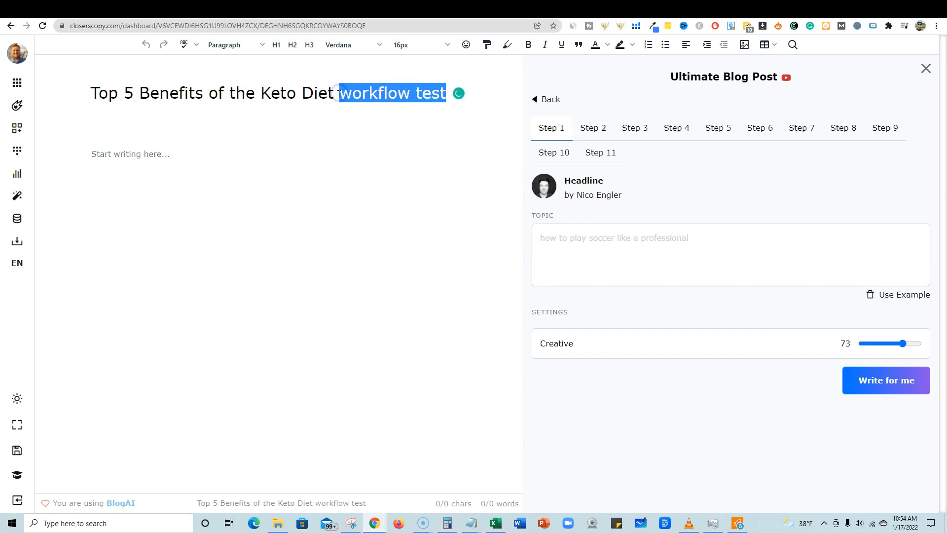
key(BackSpace)
click(317, 119)
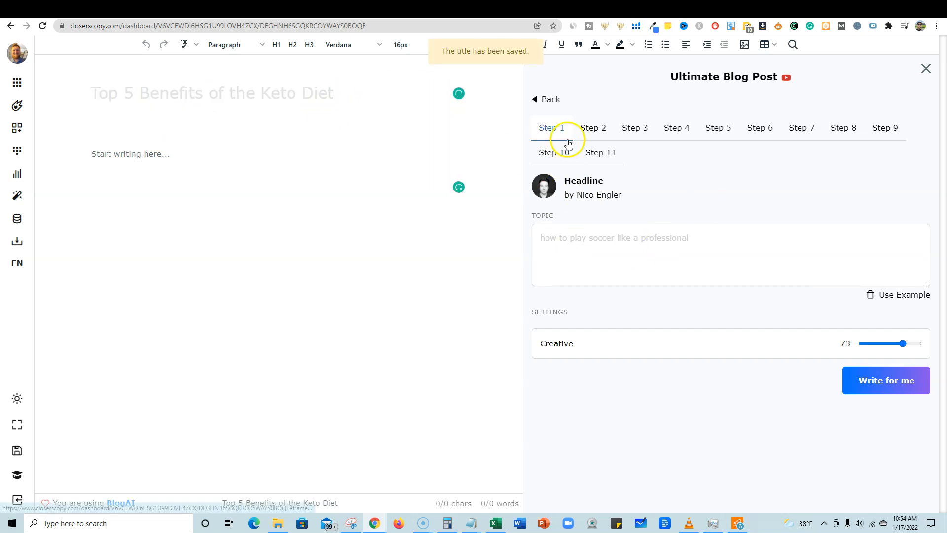
Generate headlines in Step 1 of the workflow for the topic "Top 5 Benefits of the Keto Diet"
click(588, 249)
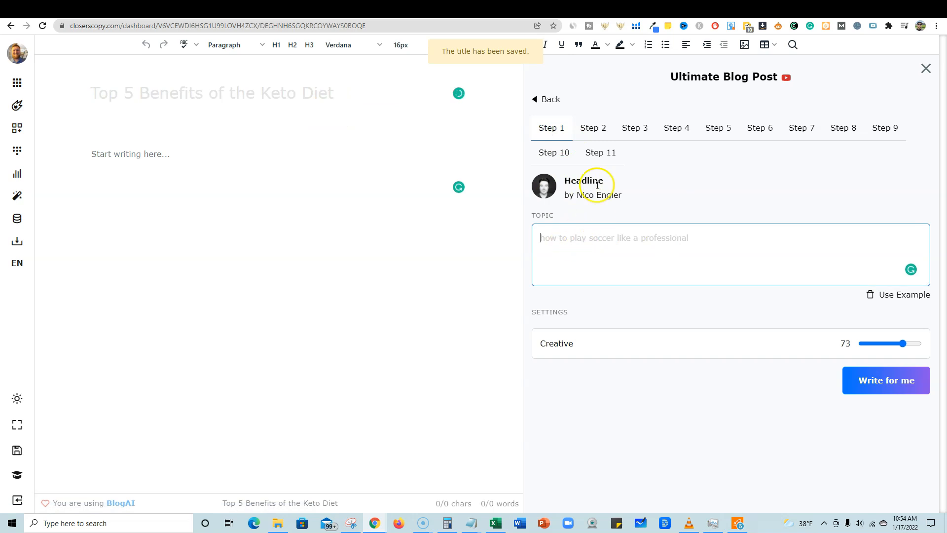
click(584, 245)
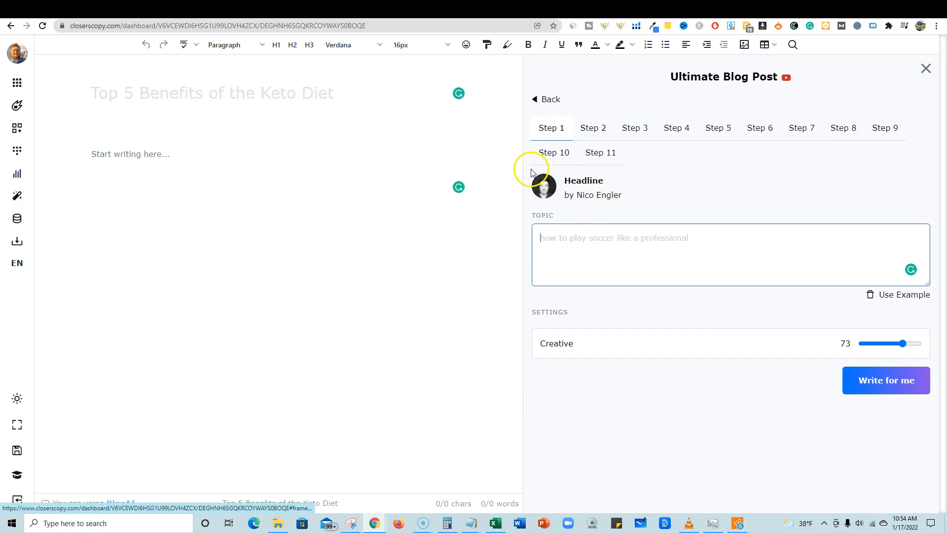
text(Top 5 Benefits of the Keto Diet)
click(882, 379)
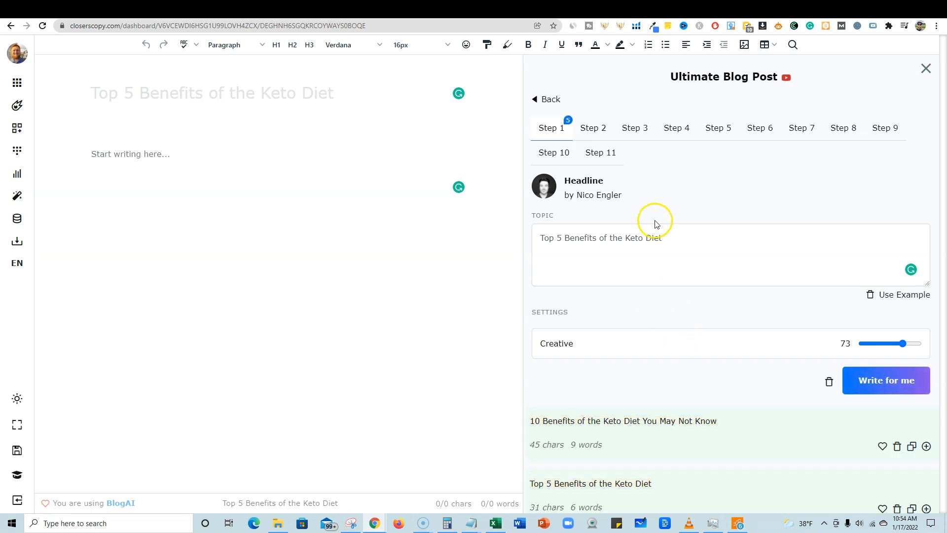
Insert the generated headline "Top 5 Benefits of the Keto Diet" into the document and format it as Header 1
scroll(663, 260, down, 2)
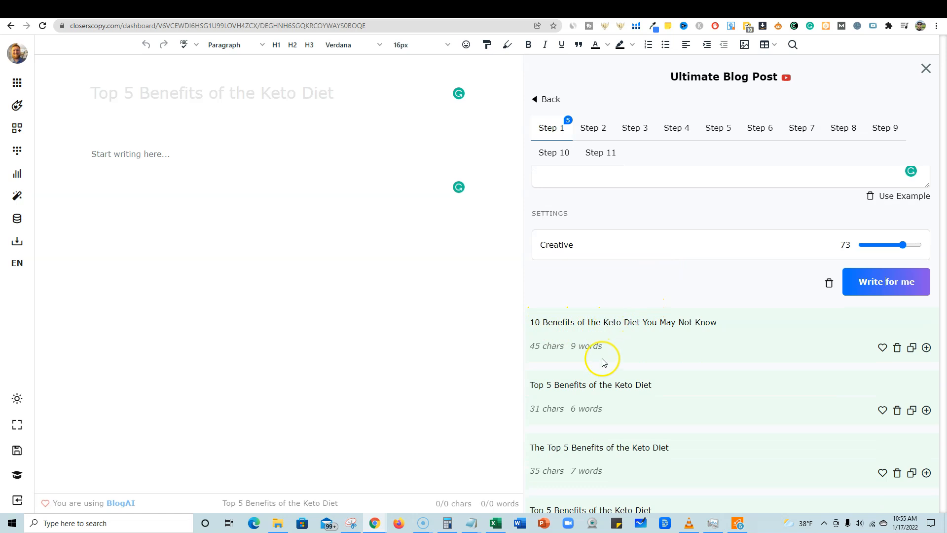
click(928, 411)
drag(216, 154, 65, 152)
click(276, 44)
click(377, 161)
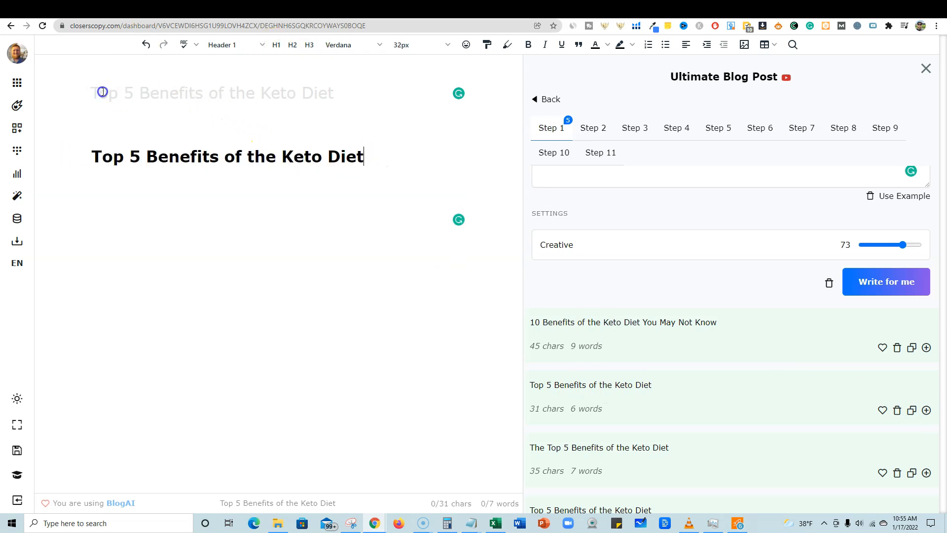
Restore "workflow test" at the end of the document title and start a new line below the heading
click(302, 96)
click(364, 93)
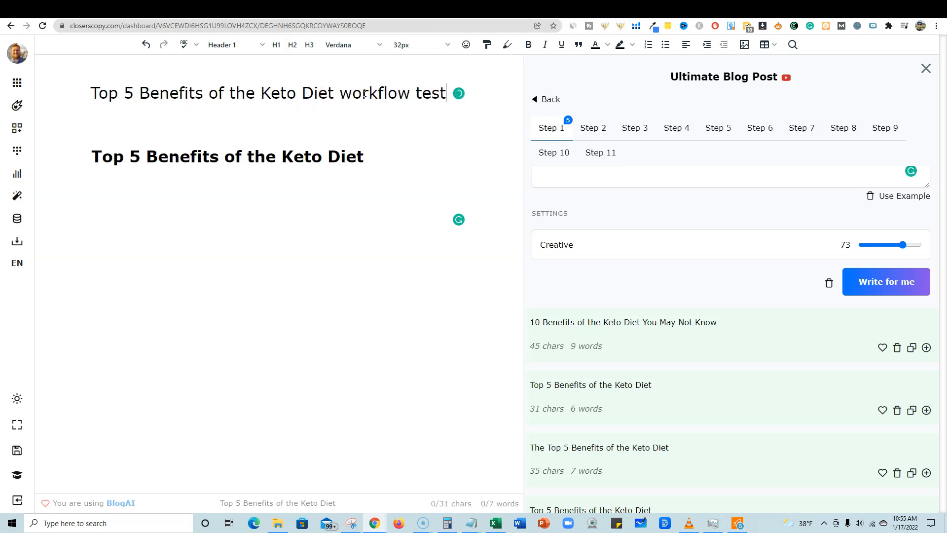
click(260, 230)
drag(140, 97, 442, 93)
click(381, 156)
key(Return)
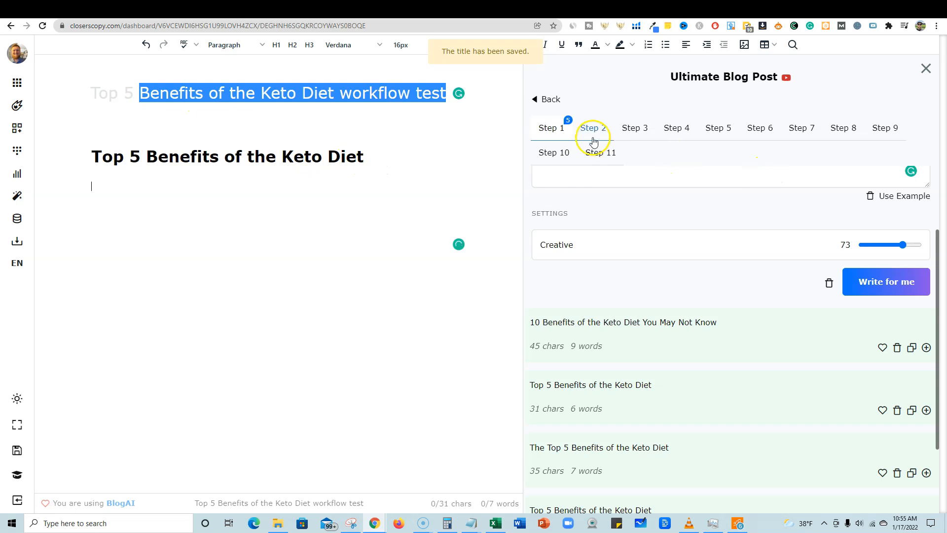
Copy the heading "Top 5 Benefits of the Keto Diet" into the headline field of the Step 2 Hook
drag(366, 158, 57, 167)
key(ctrl+c)
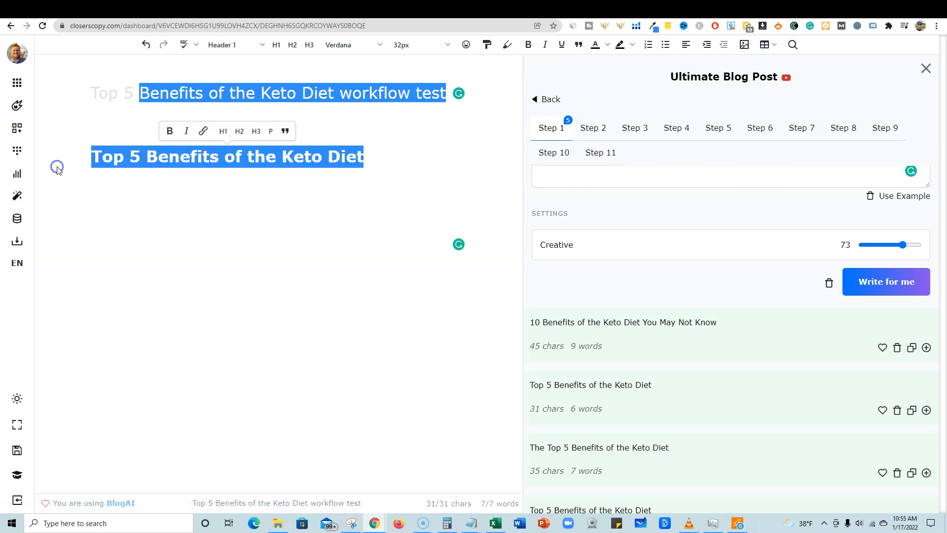
click(597, 129)
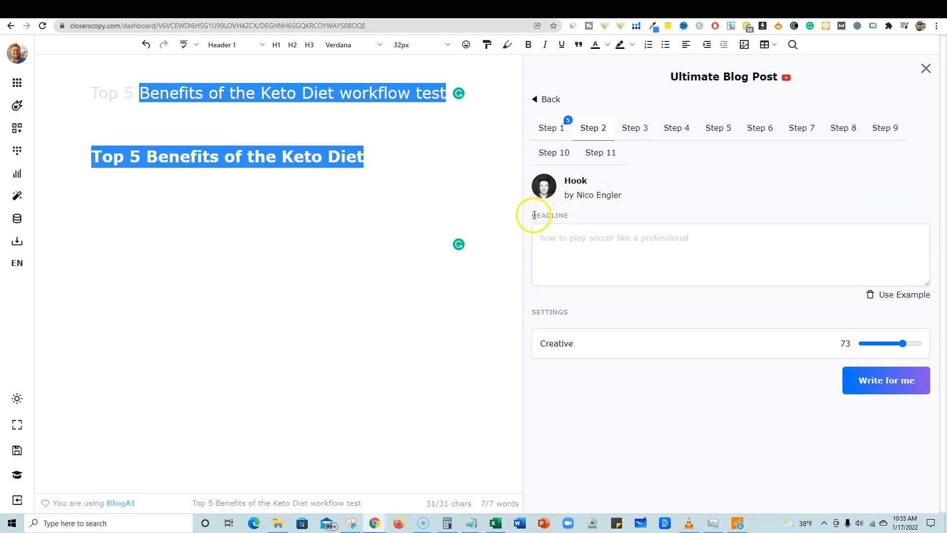
drag(533, 215, 578, 219)
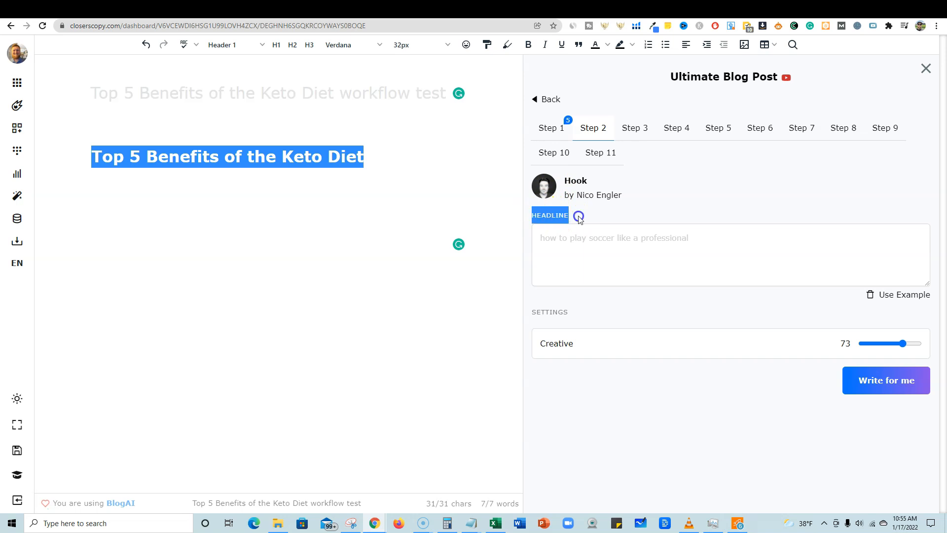
click(577, 235)
key(ctrl+v)
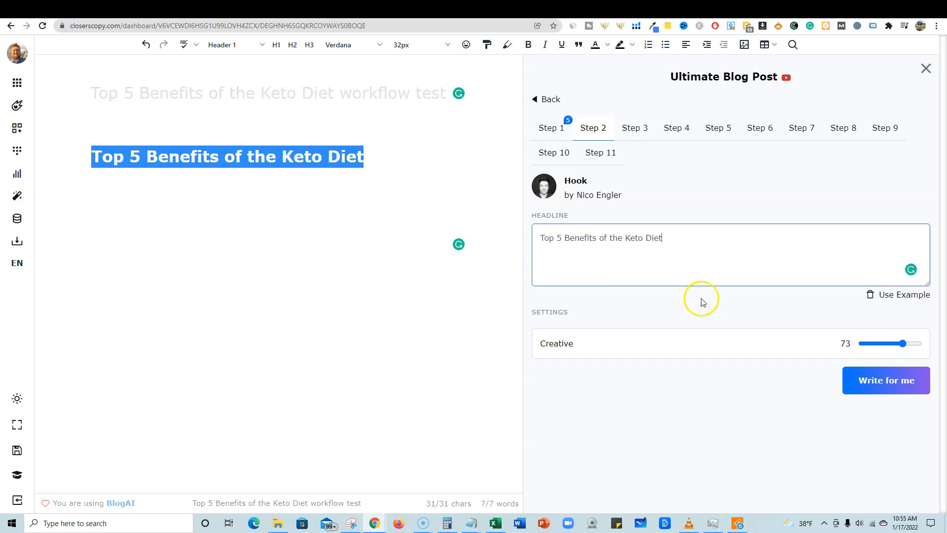
Generate hooks and insert the one starting "In this post, I'm going to show you the benefits of the ketogenic diet"
click(904, 384)
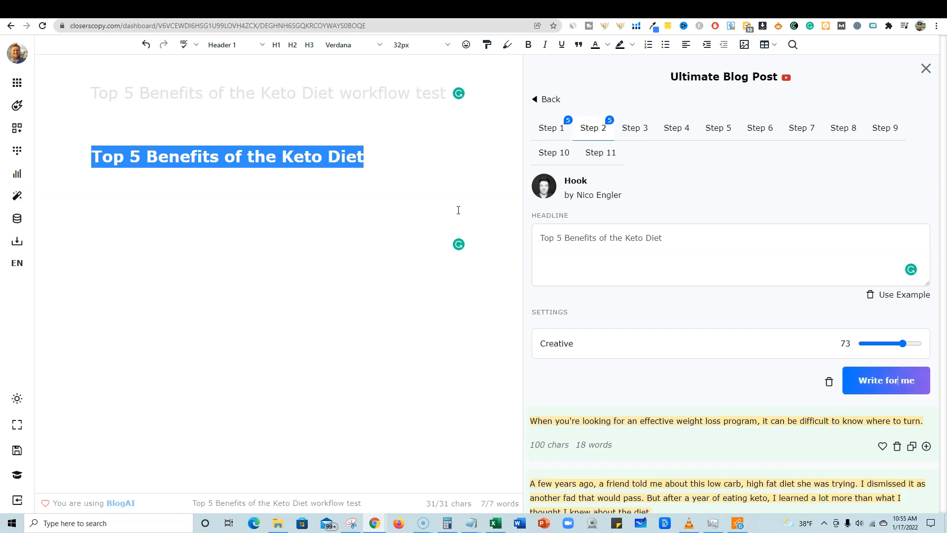
scroll(606, 393, down, 4)
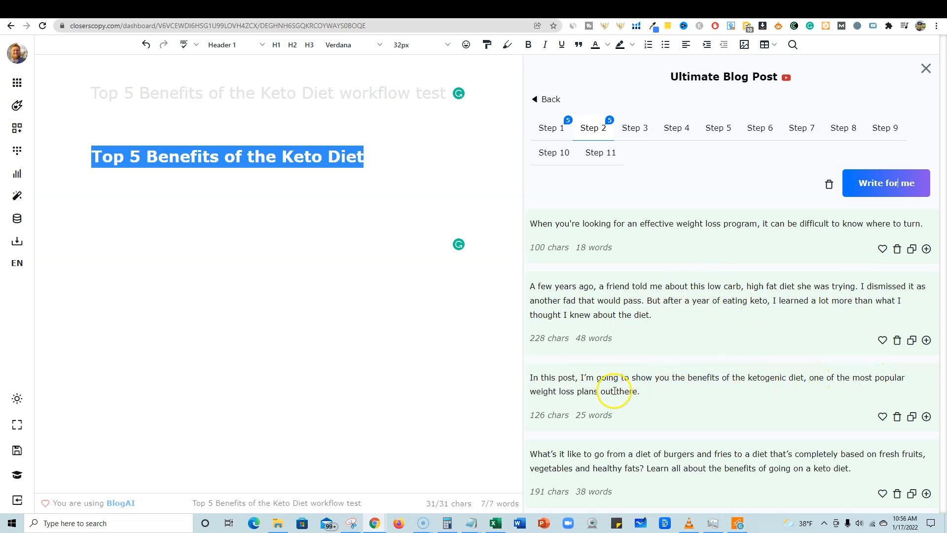
click(926, 418)
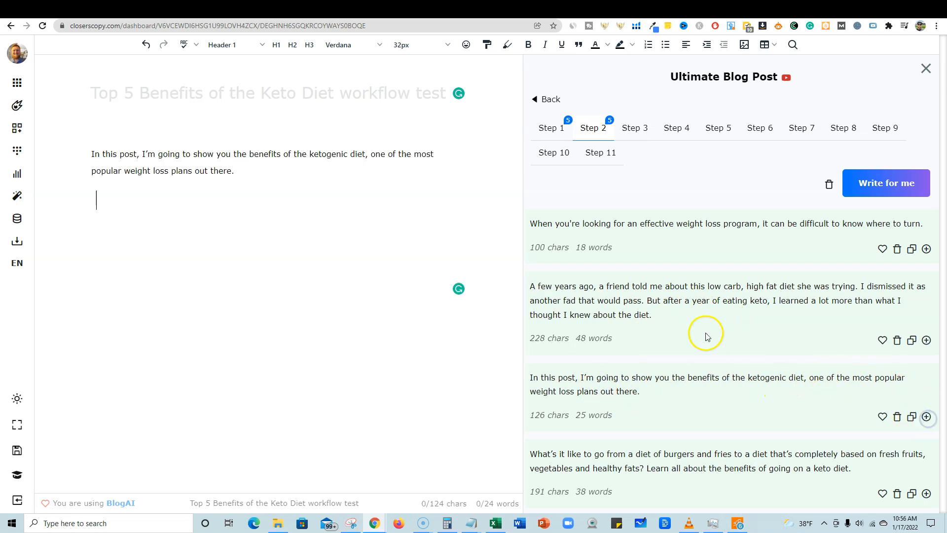
Undo the hook insertion that replaced the heading, insert the same hook below the heading, and italicize it
key(ctrl+z)
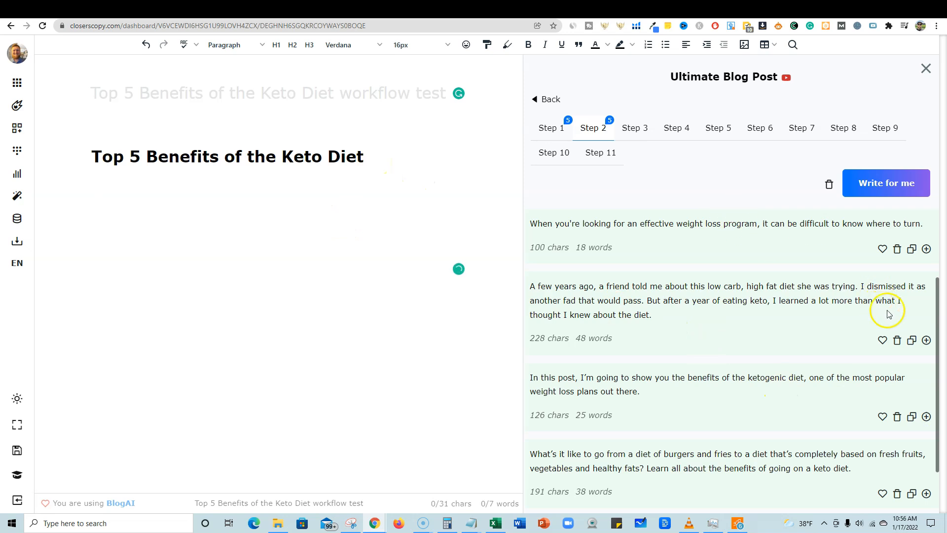
click(925, 418)
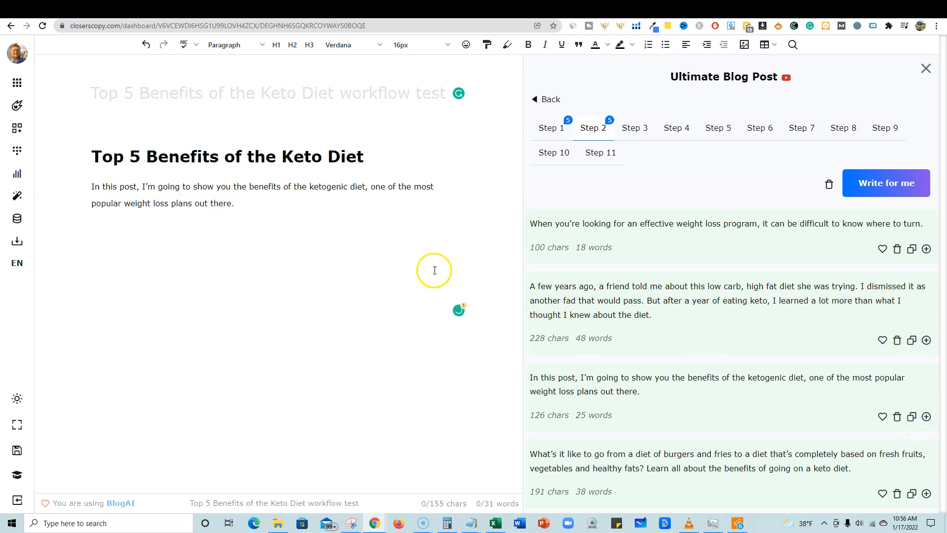
drag(249, 204, 78, 179)
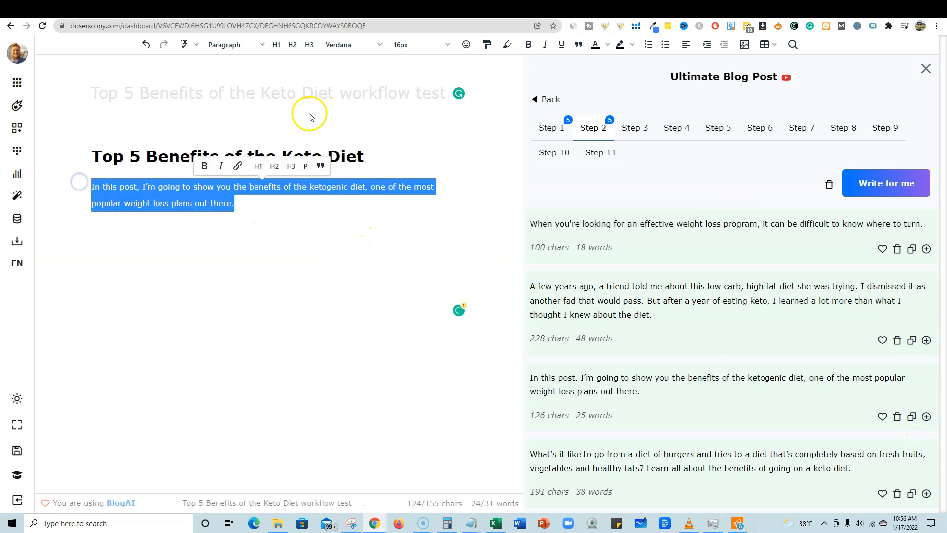
click(548, 46)
click(356, 204)
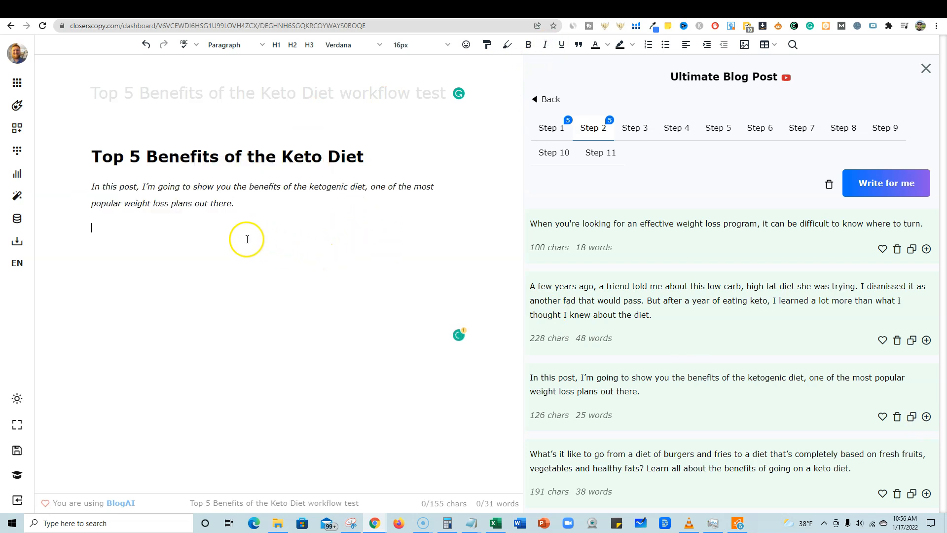
Copy the heading "Top 5 Benefits of the Keto Diet" into the Step 3 Introduction headline field and generate introductions
click(639, 128)
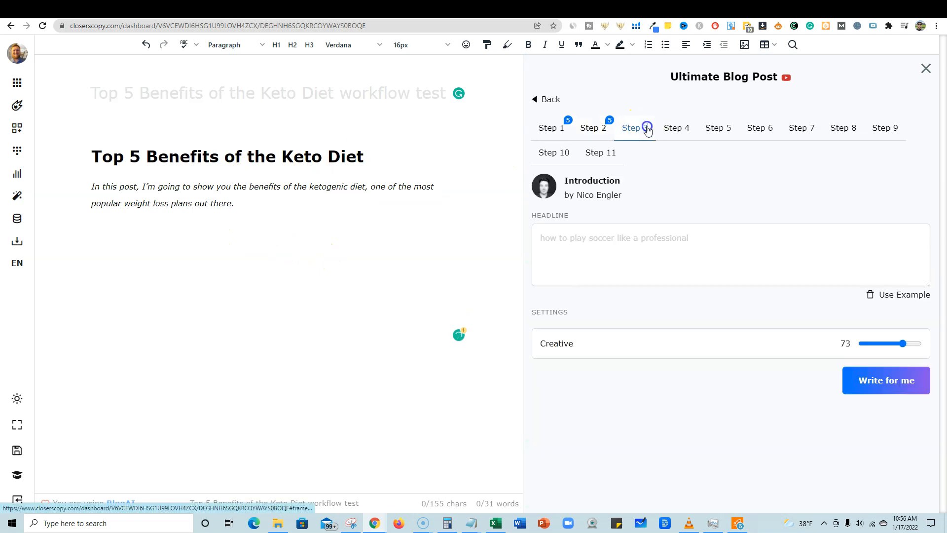
drag(362, 156, 91, 143)
key(ctrl+c)
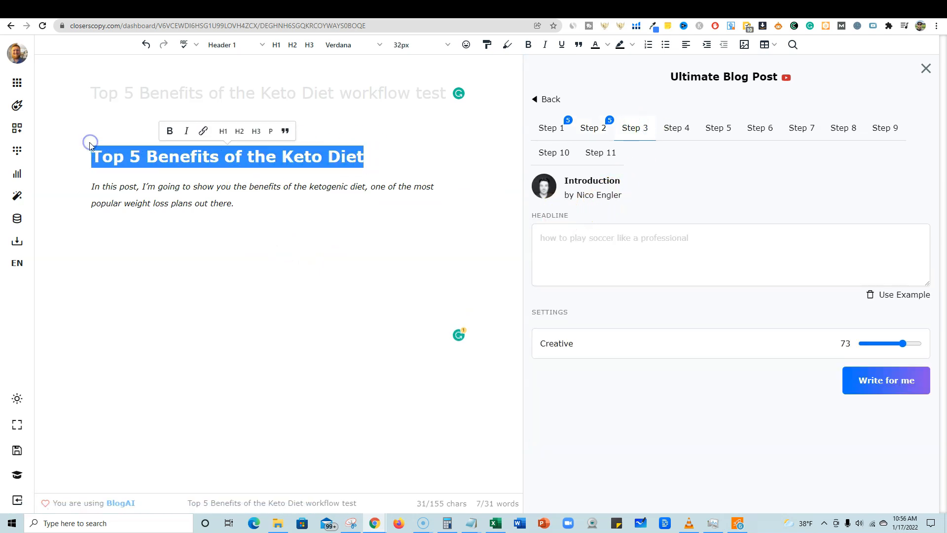
click(594, 244)
key(ctrl+v)
click(863, 386)
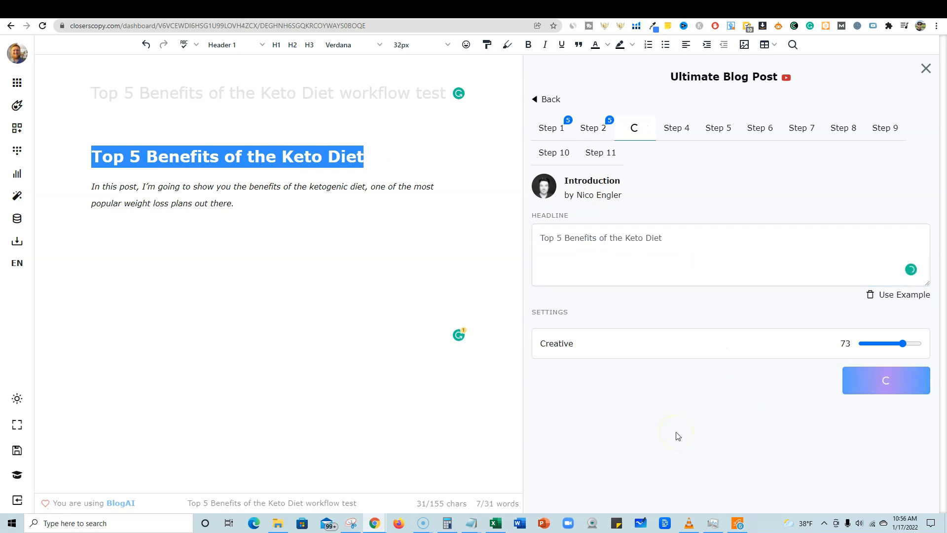
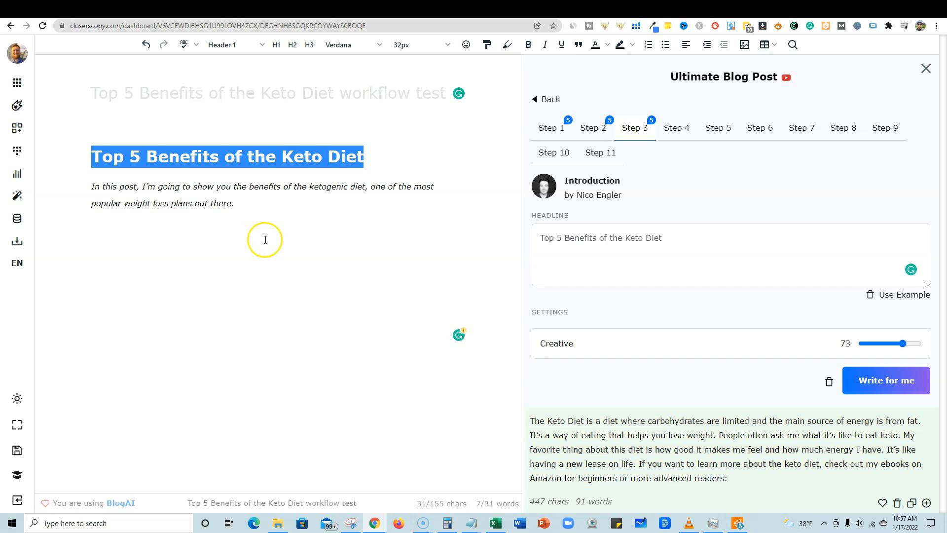
Insert the introduction starting "The Keto Diet is a diet where carbohydrates are limited" below the italic hook
scroll(661, 344, down, 2)
click(263, 210)
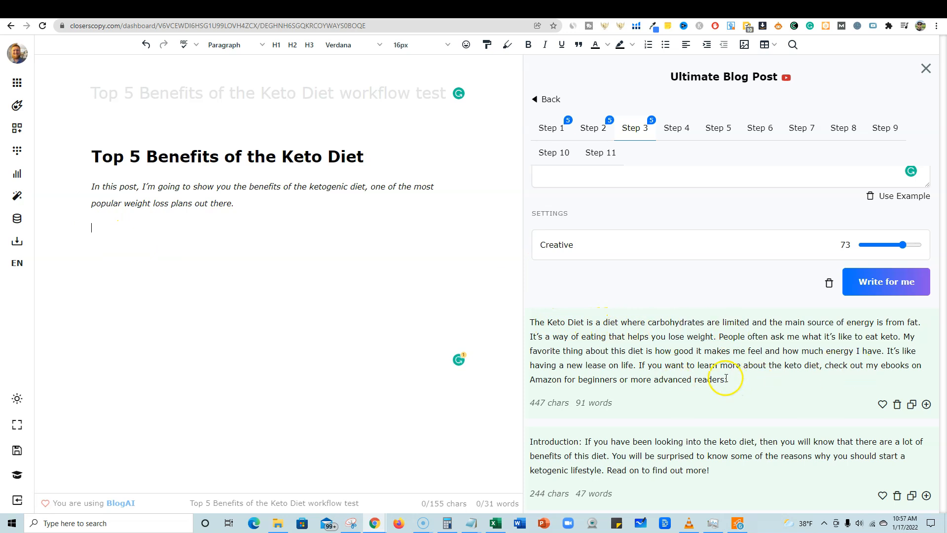
scroll(726, 377, down, 2)
scroll(666, 257, up, 1)
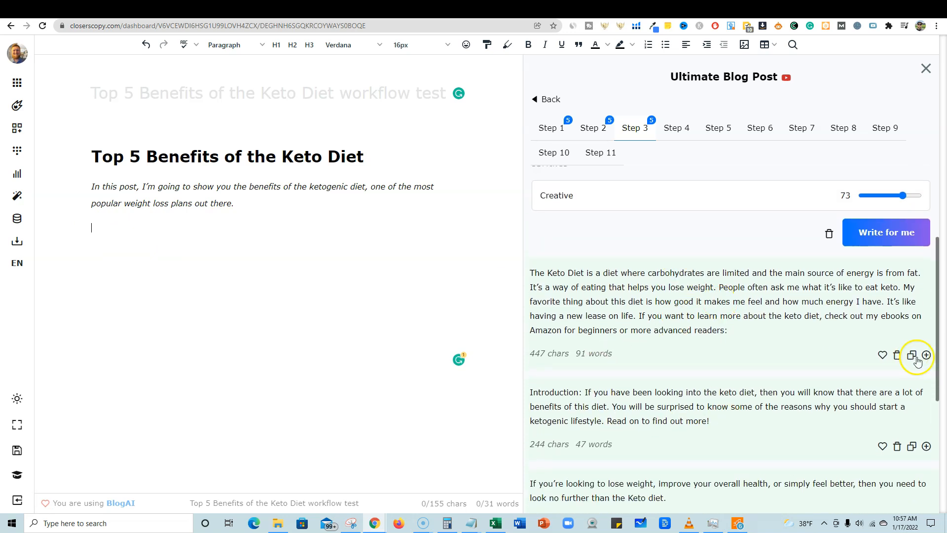
click(925, 354)
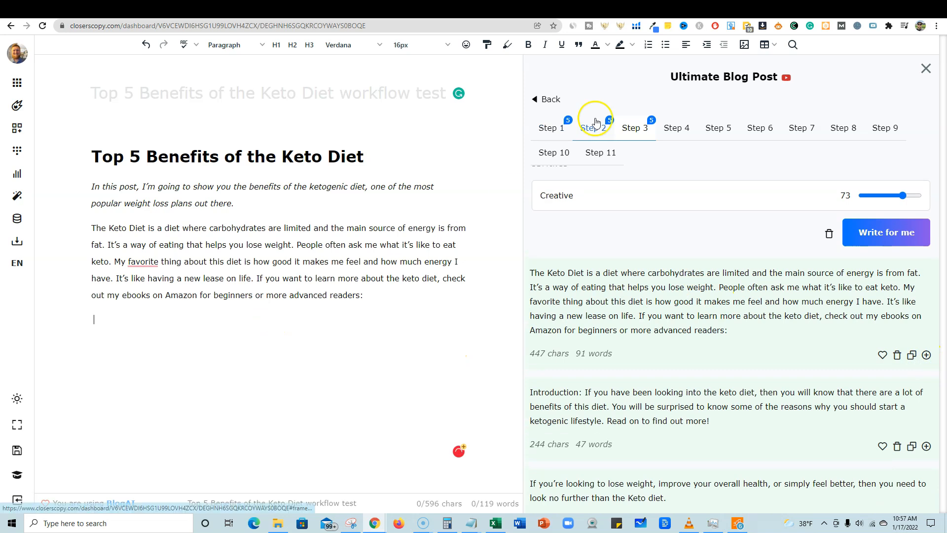
Look at the Step 4 Nut Graph and generate Step 5 outlines for the headline "Top 5 Benefits of the Keto Diet"
click(674, 127)
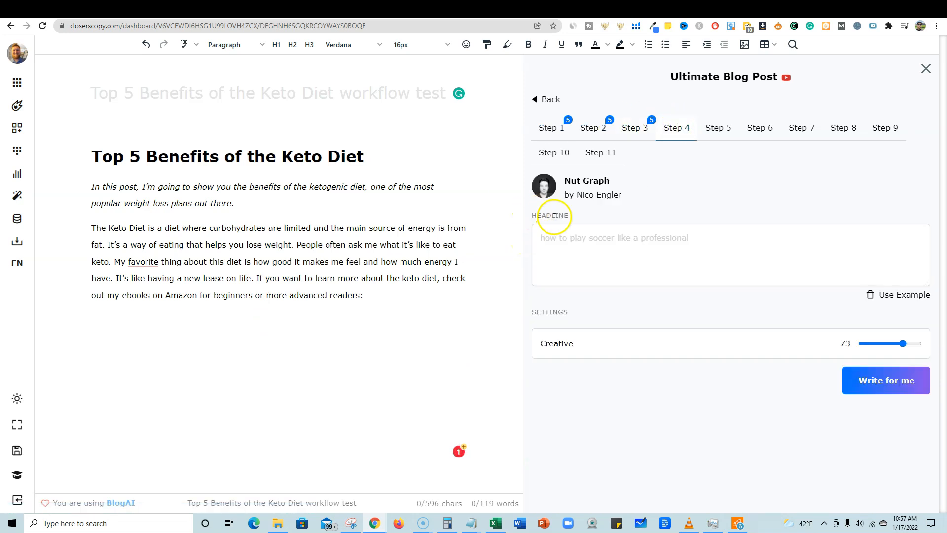
mouse_move(570, 182)
mouse_down()
mouse_move(599, 179)
mouse_move(583, 178)
mouse_up()
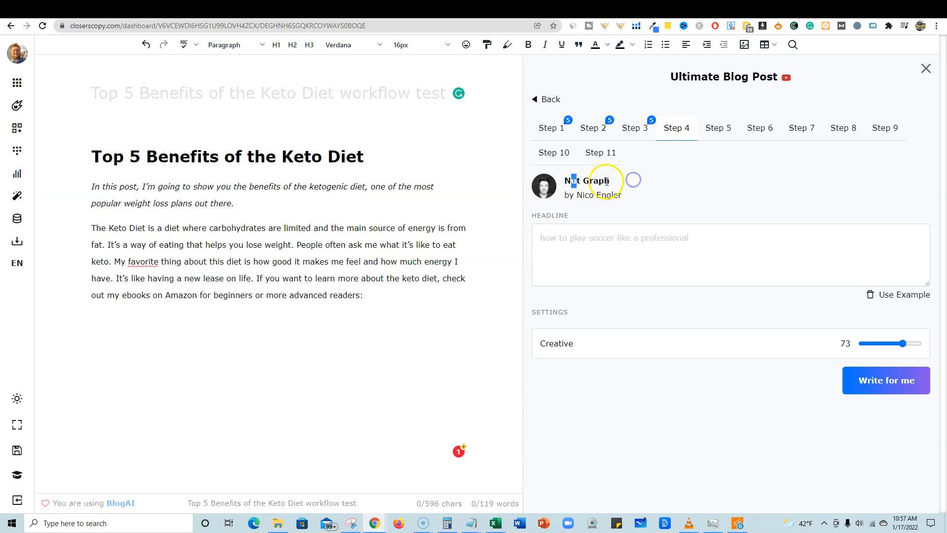
click(675, 127)
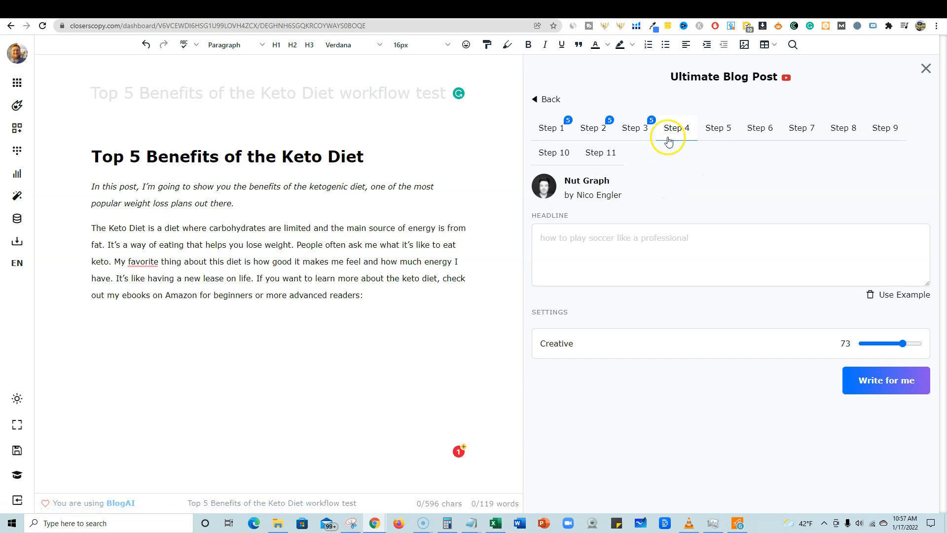
click(714, 128)
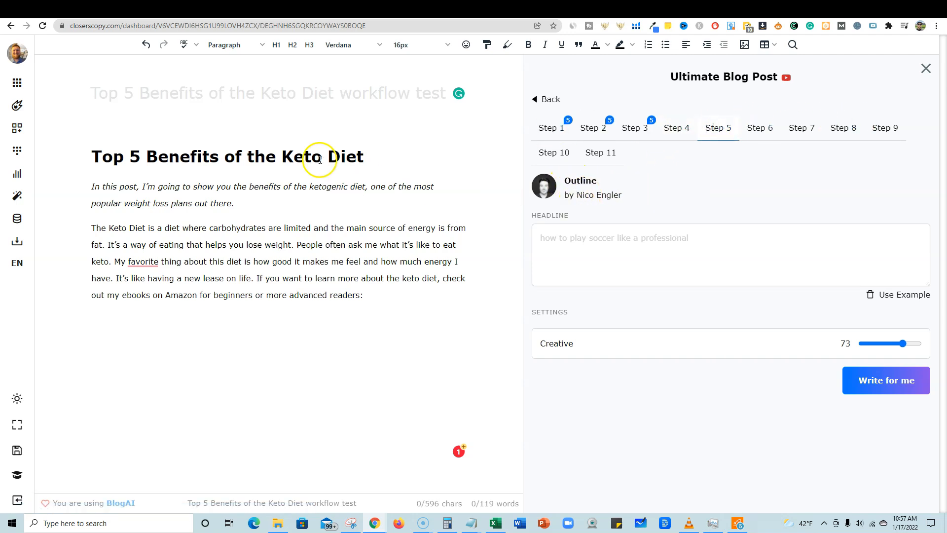
drag(364, 156, 97, 155)
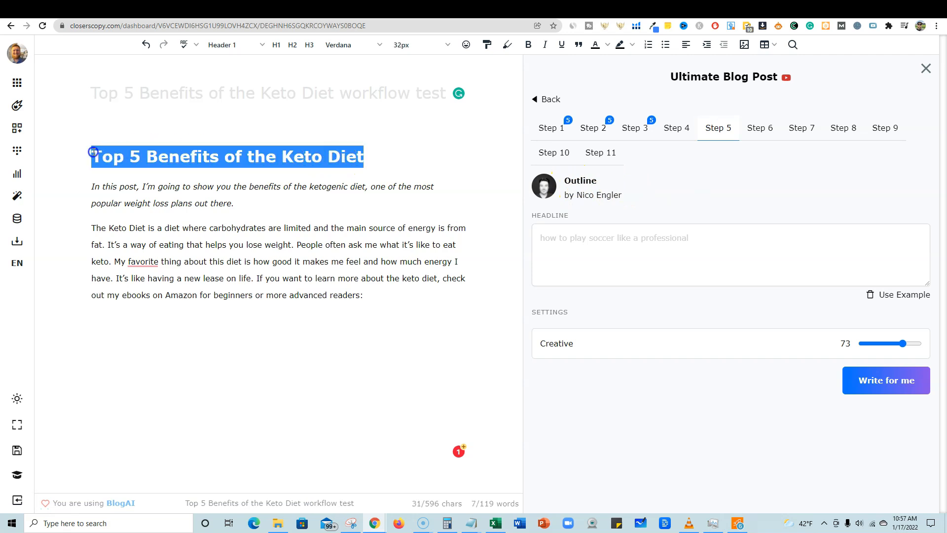
click(656, 245)
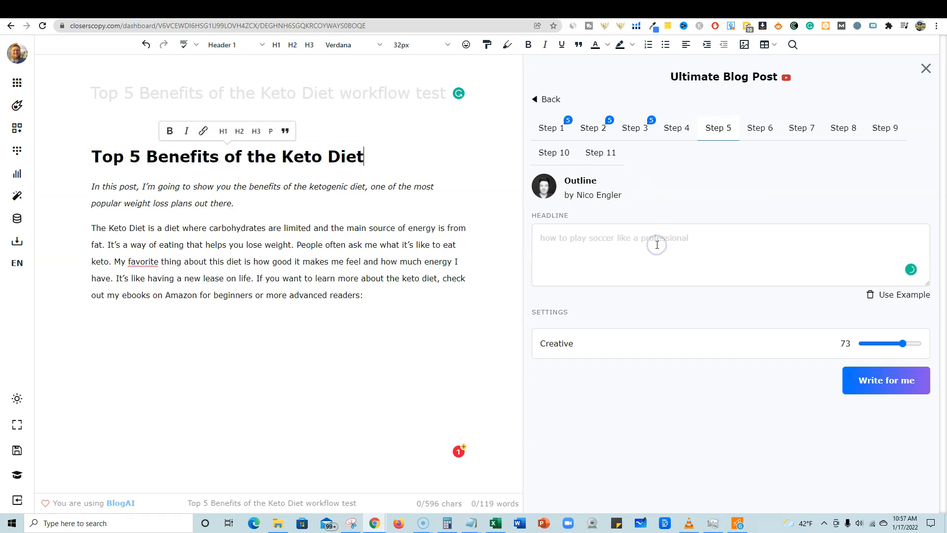
click(896, 380)
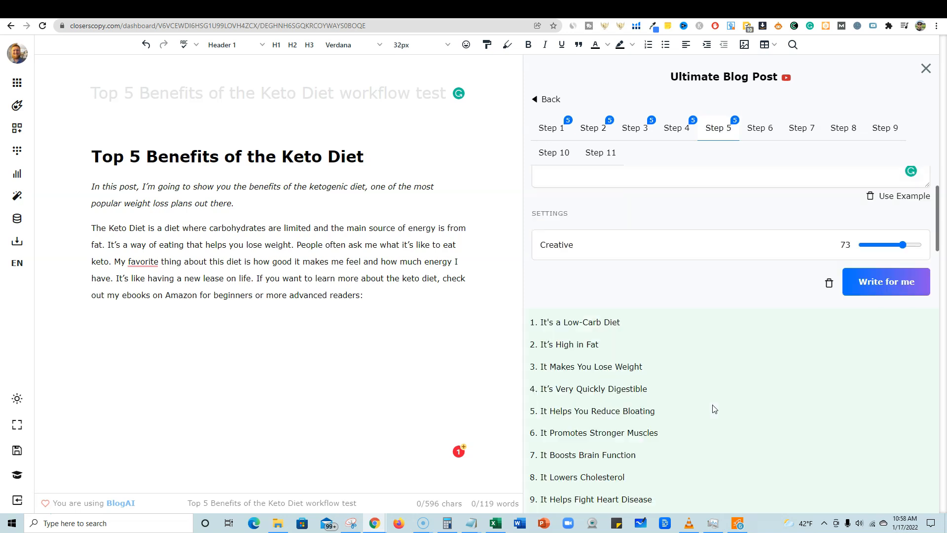
Insert the five-point outline running from "Lose Weight" and "Keep the Weight Off" to "Boost Brain Function" below the introduction
scroll(609, 330, down, 1)
scroll(603, 268, up, 3)
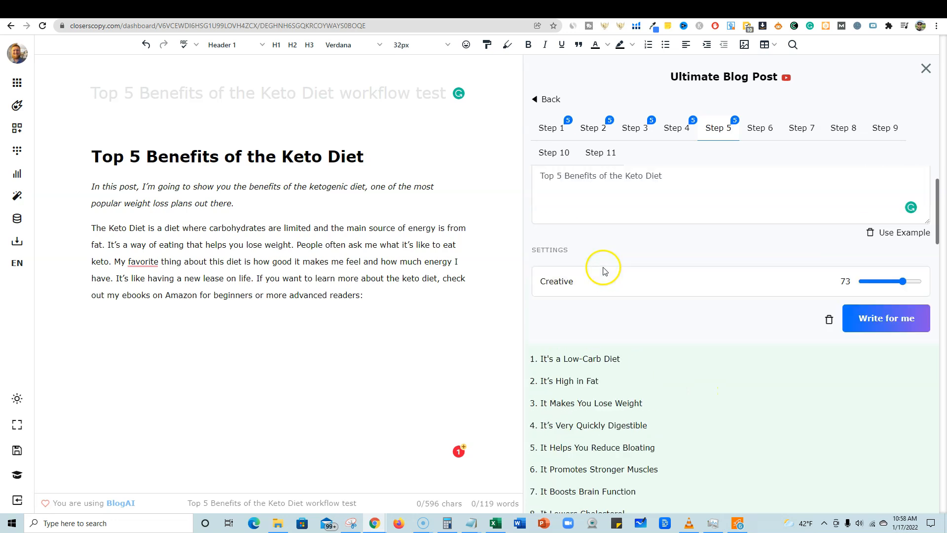
scroll(581, 274, down, 20)
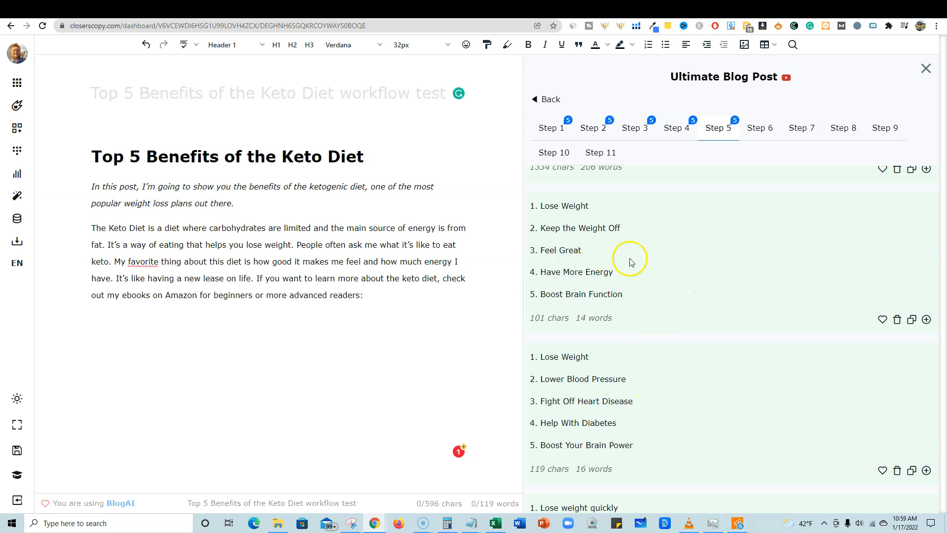
scroll(789, 296, up, 1)
click(403, 300)
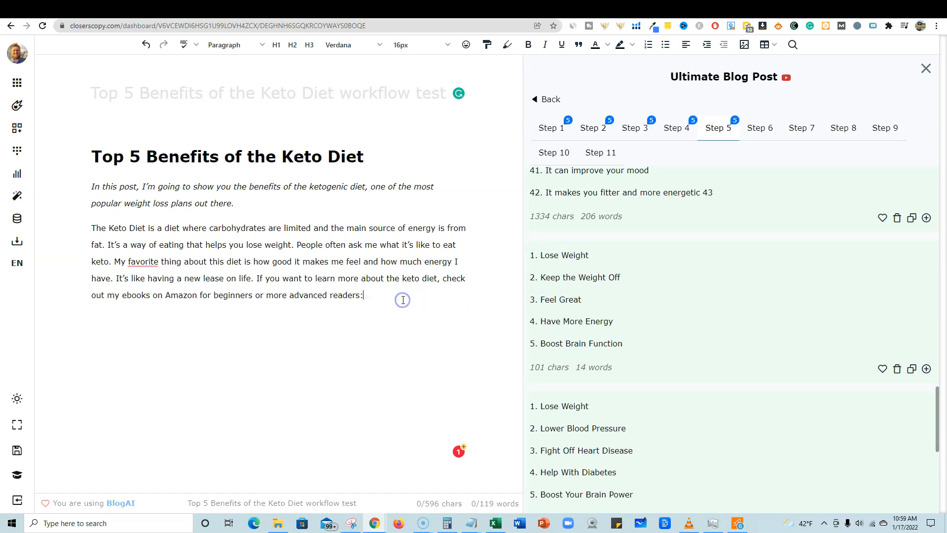
click(926, 368)
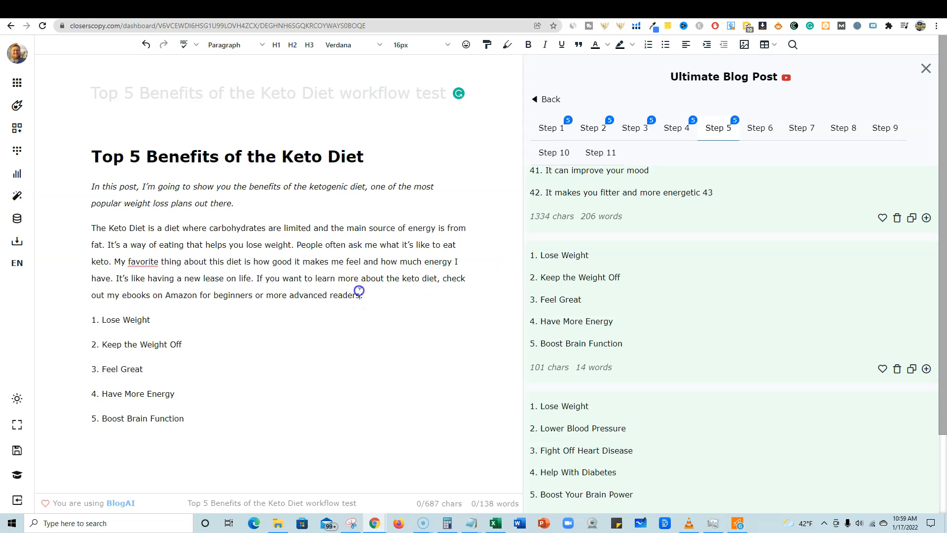
Review the end of the introduction and the outline, and save the blog post document
click(350, 313)
scroll(318, 327, down, 1)
scroll(318, 327, up, 1)
click(18, 451)
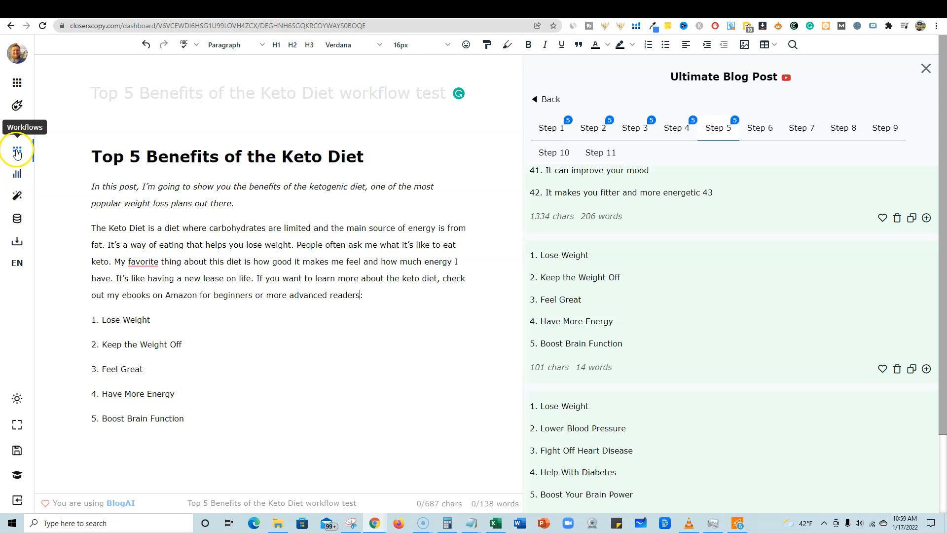
Create a new document named "sales page workflow test" in the keto diet project and open it
click(17, 154)
click(505, 170)
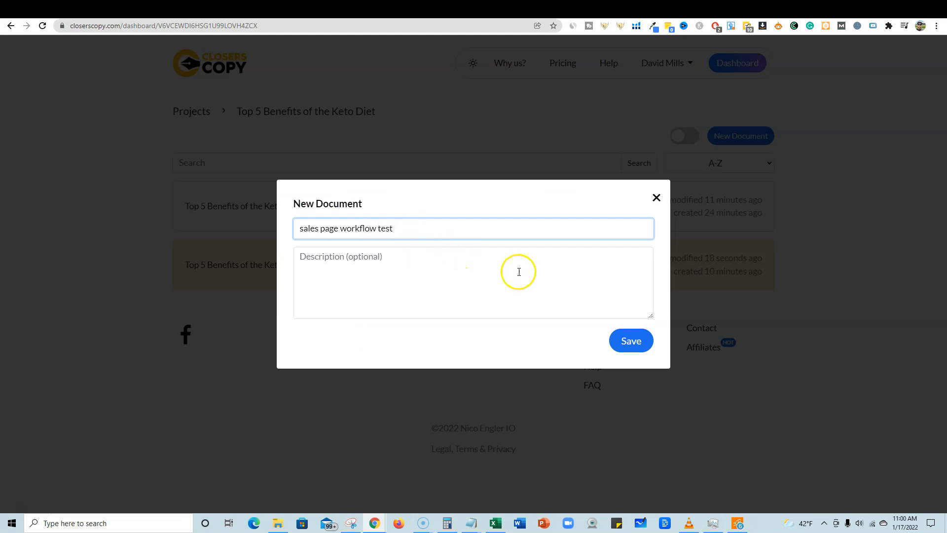
click(630, 340)
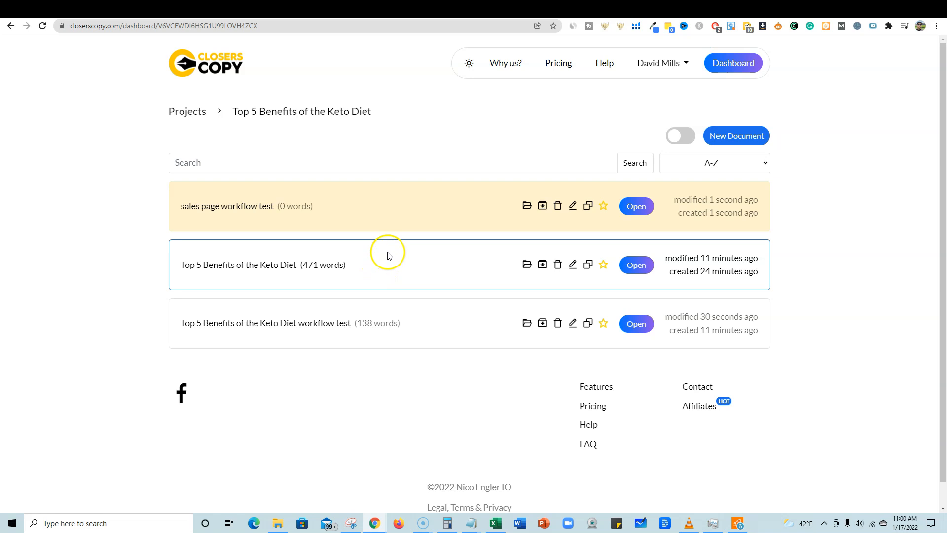
click(637, 207)
Set the workflow category to Sales Letter and open the Ultimate Sales Letter workflow
click(17, 153)
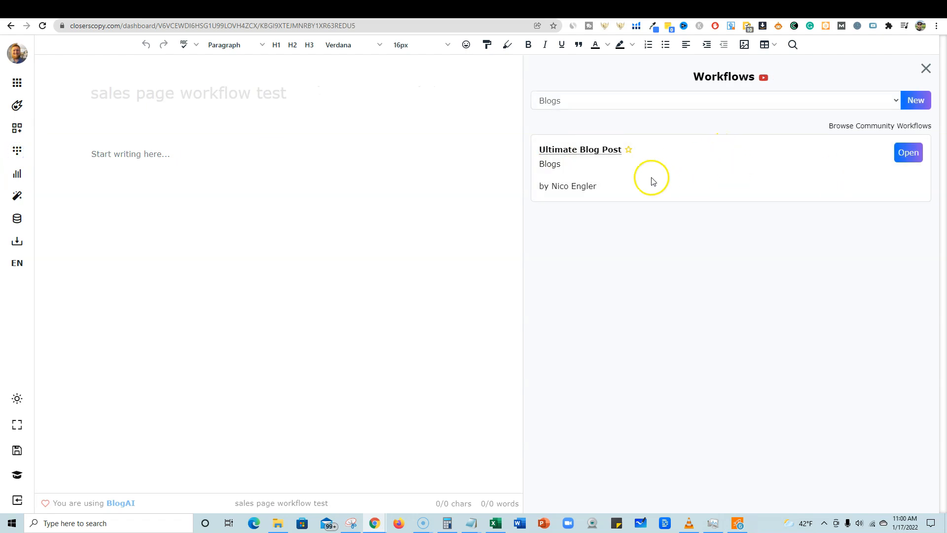
click(845, 107)
click(608, 140)
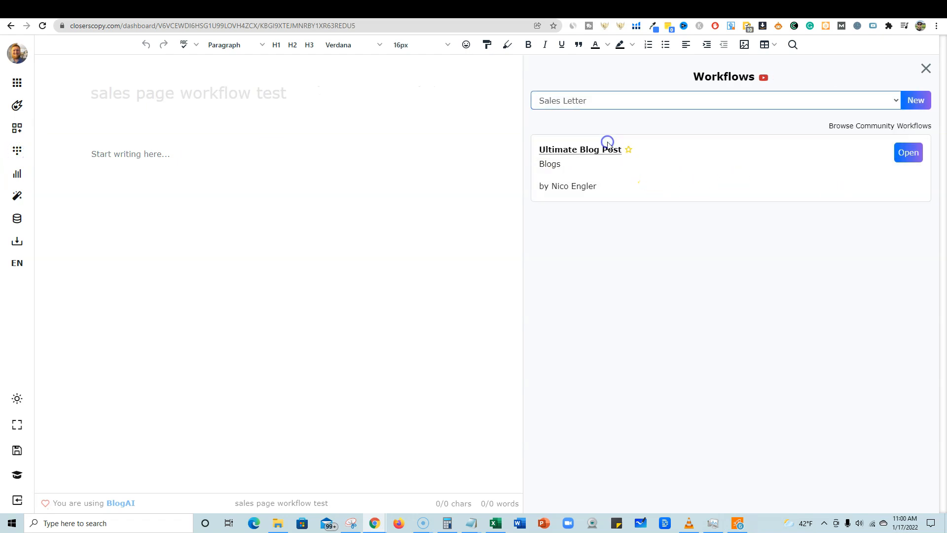
click(904, 152)
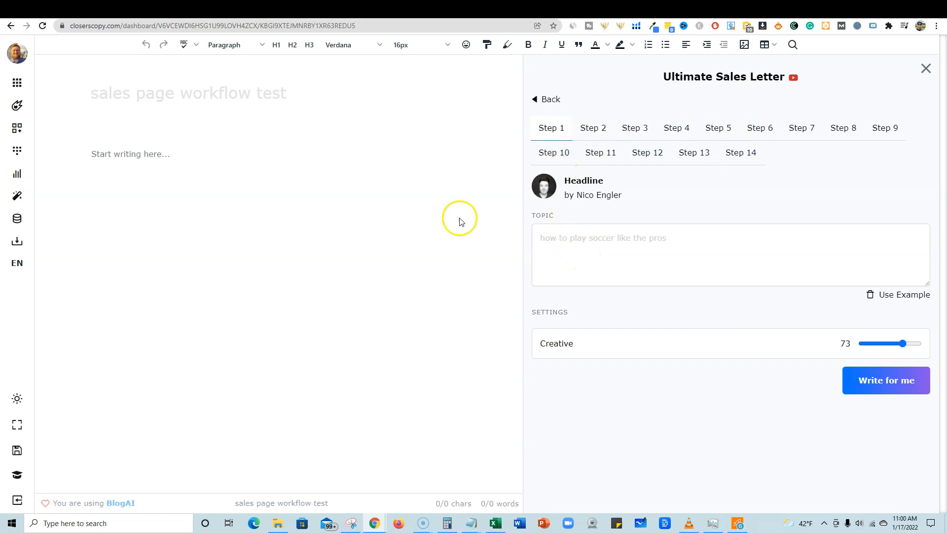
Enter "Benefits of the Keto Diet" as the Step 1 Headline topic and generate headlines
click(596, 253)
text(Top 5 Benefits of the Keto Diet)
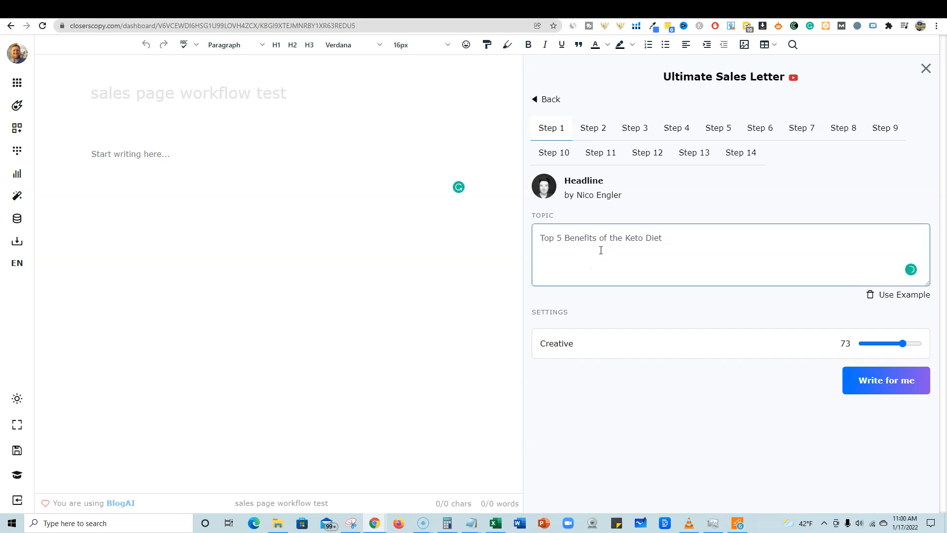
drag(566, 241, 488, 235)
key(BackSpace)
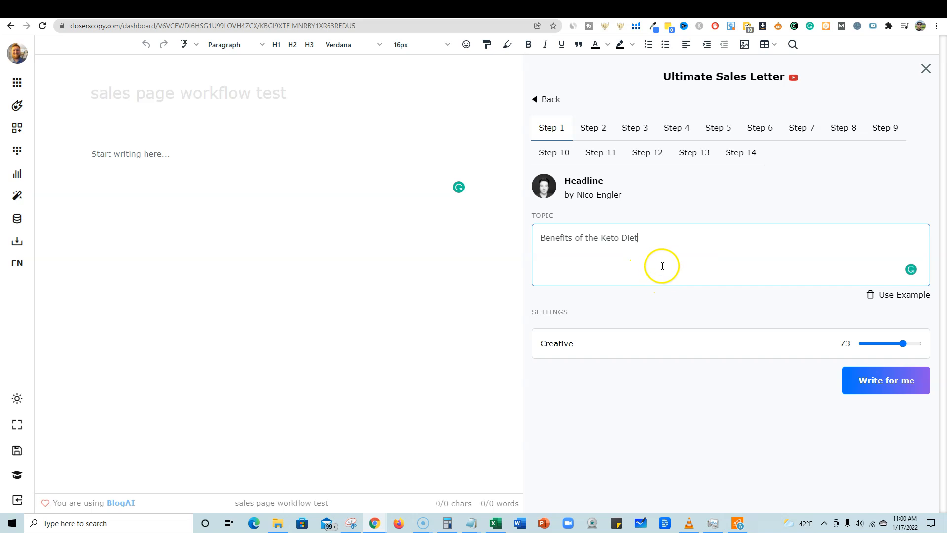
click(648, 237)
click(857, 383)
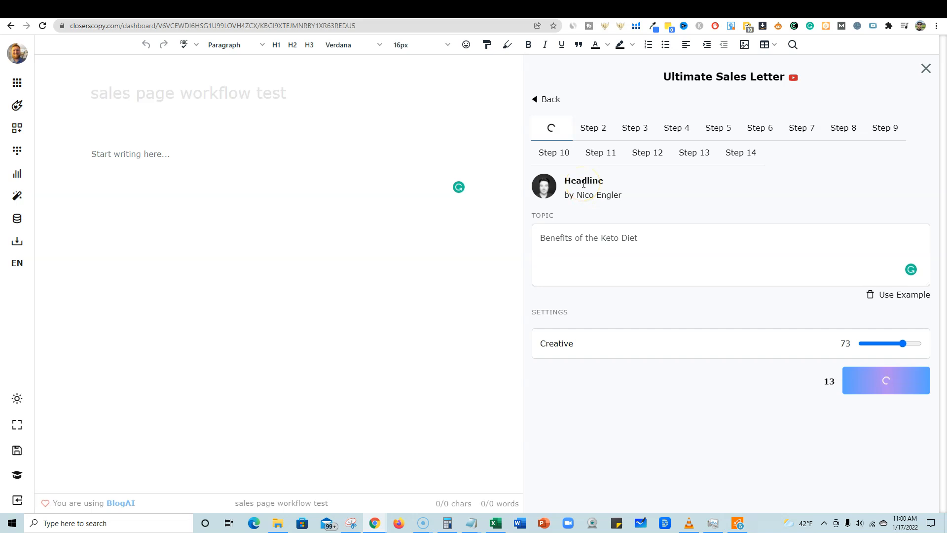
Read through the generated headlines and insert "The Keto Diet: A Low Carb, High Fat, Fat Burning, Ketogenic Diet With No Exceptions" with its post-headline
scroll(688, 345, down, 2)
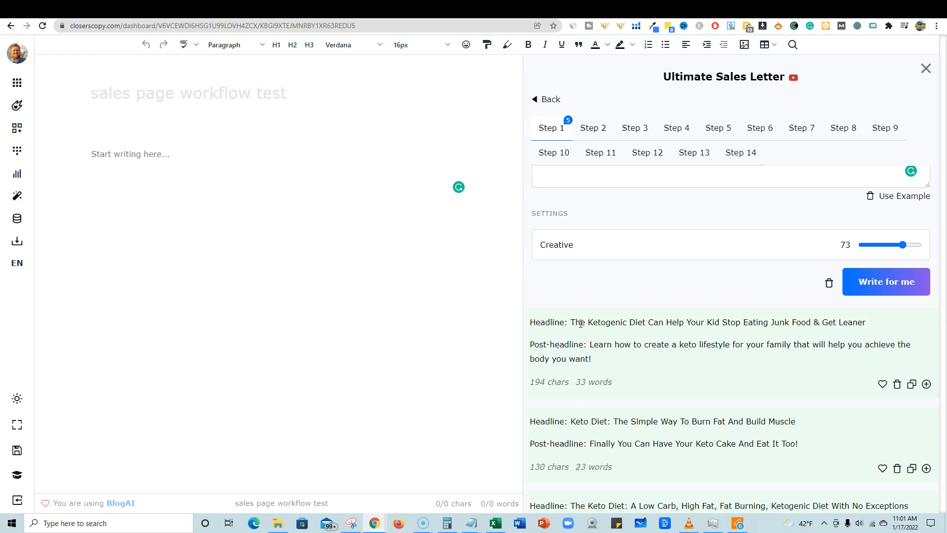
scroll(582, 336, down, 3)
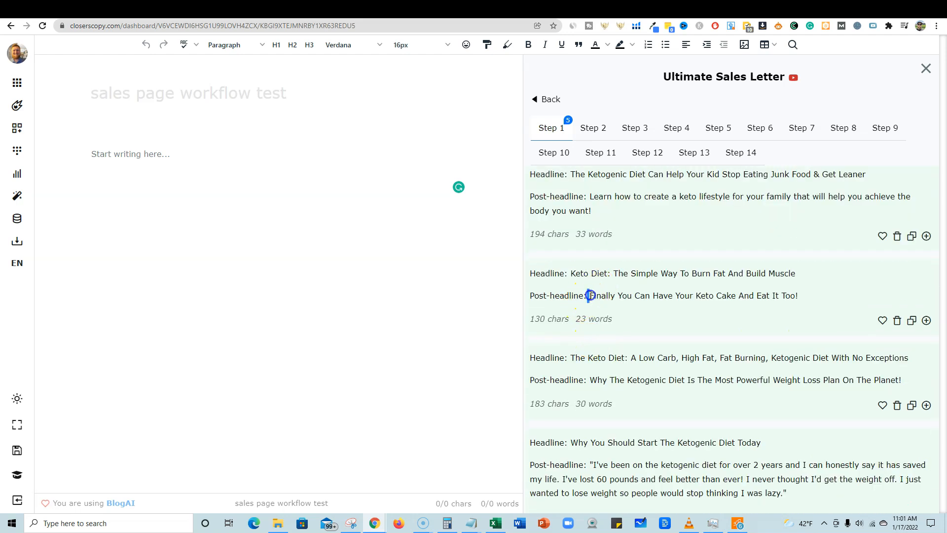
drag(608, 295, 696, 296)
mouse_move(580, 357)
mouse_down()
mouse_move(898, 357)
mouse_move(715, 361)
mouse_up()
drag(619, 380, 855, 376)
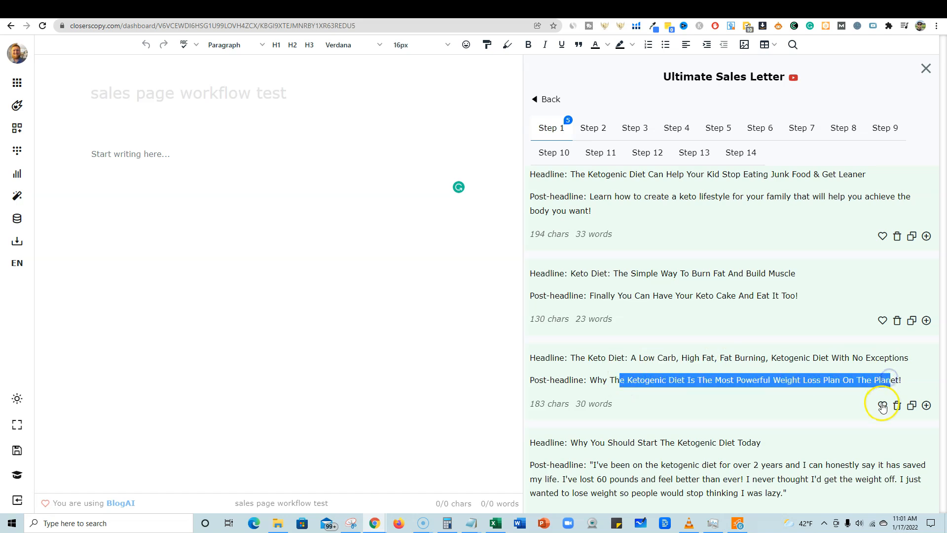
click(927, 405)
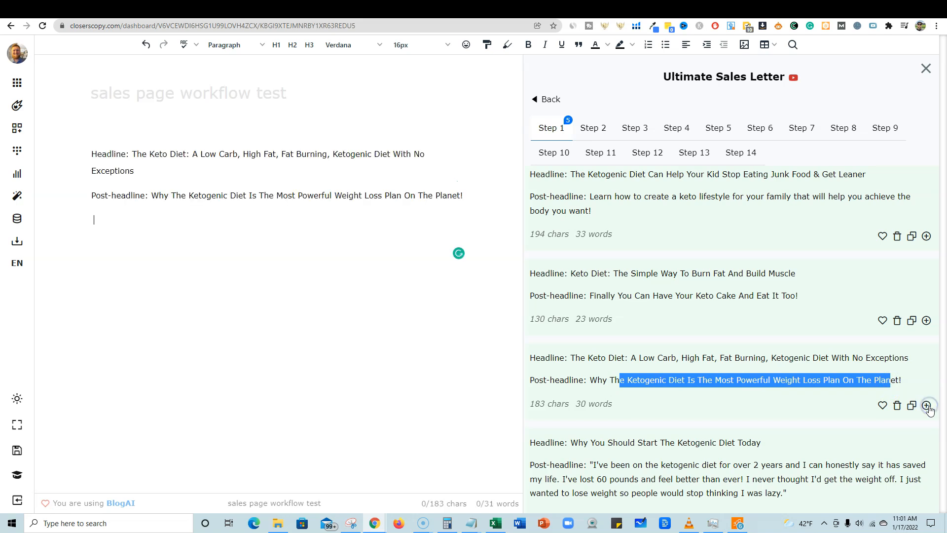
Copy the headline text from the document into the Step 2 Opening headline and generate openings
click(135, 153)
click(591, 132)
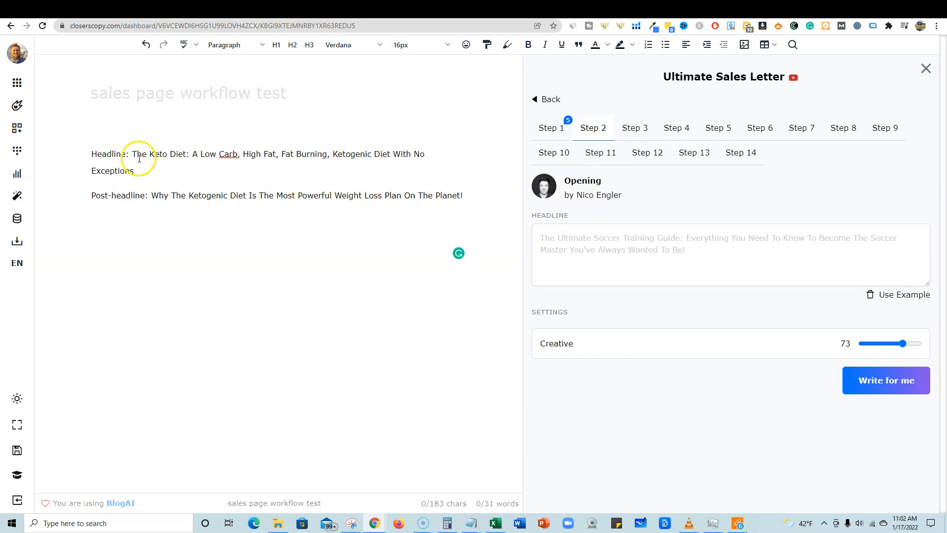
drag(133, 154, 148, 165)
key(ctrl+c)
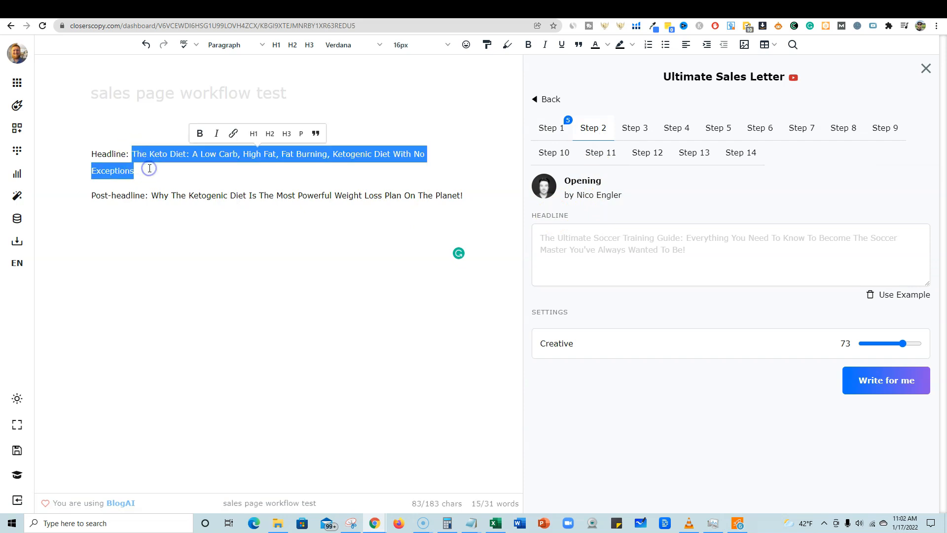
click(608, 259)
key(ctrl+v)
click(887, 381)
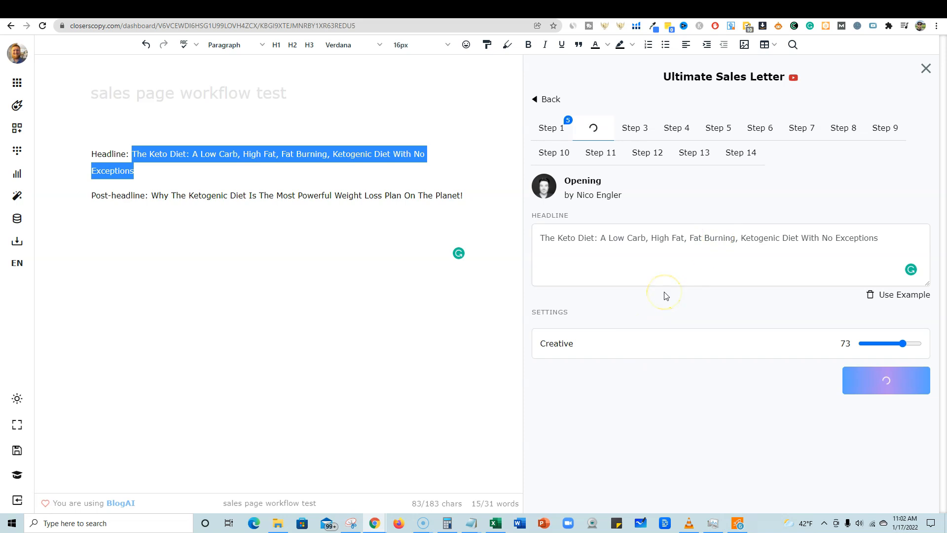
Switch to the funnel builder with the Bulletproof Video Machine sales page and open its live version at plrgrid.com
click(822, 11)
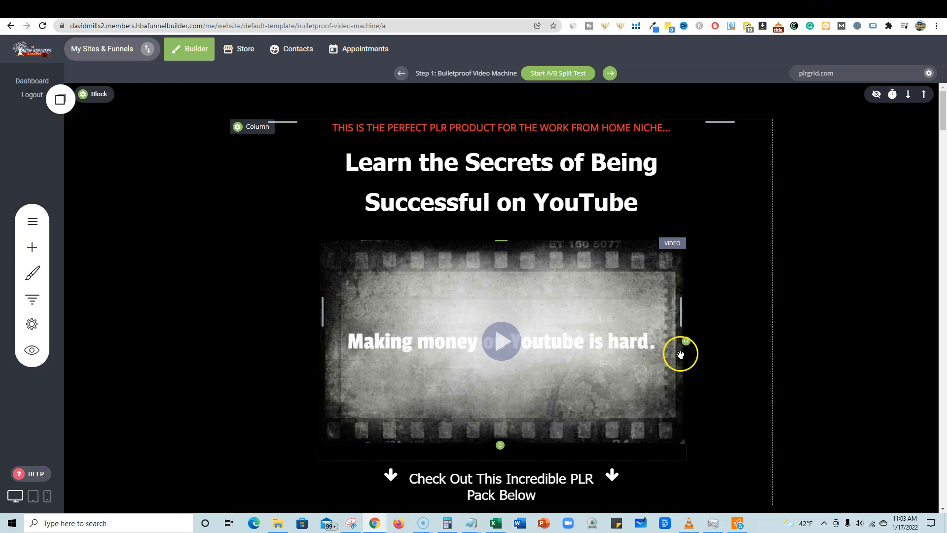
scroll(819, 350, down, 10)
scroll(820, 352, up, 10)
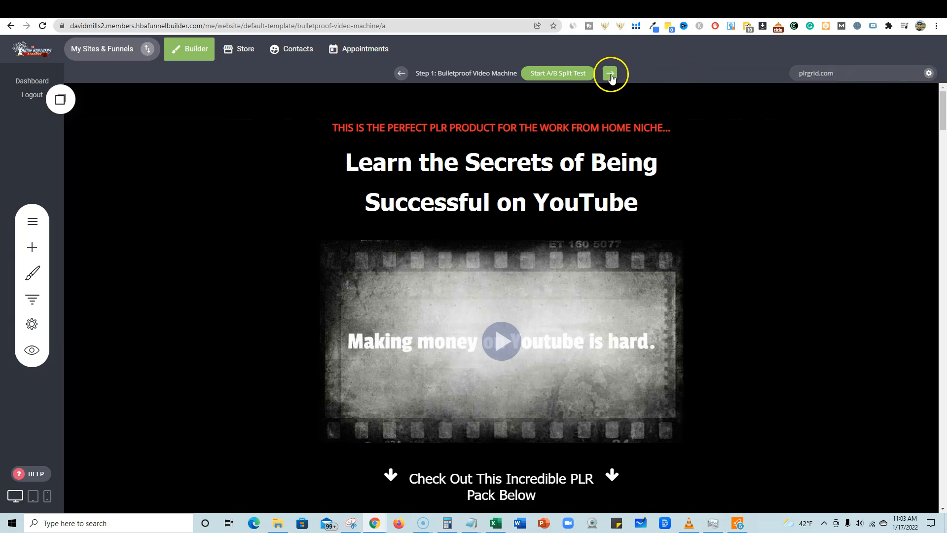
click(819, 73)
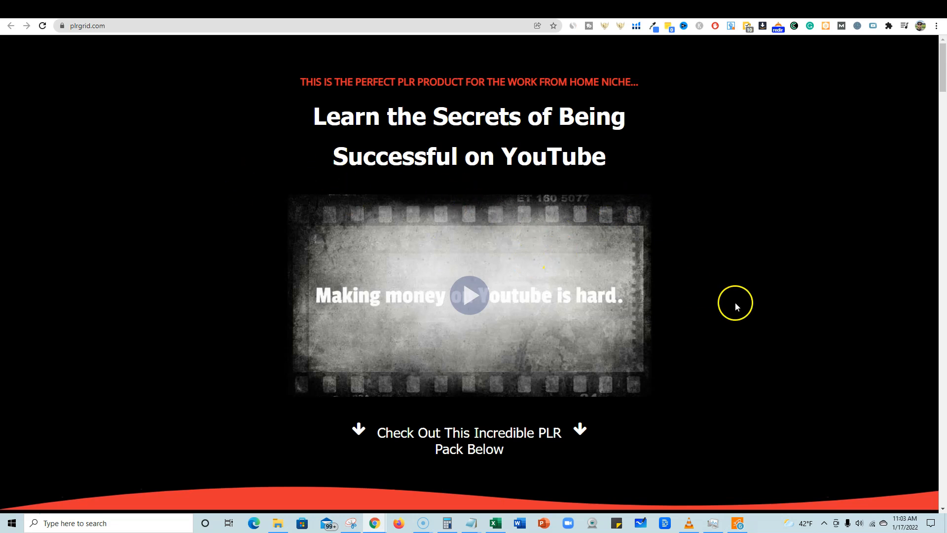
Examine the example sales page's feature blocks and its Our Story section, highlighting the story headline and text
scroll(759, 318, down, 8)
scroll(755, 327, down, 15)
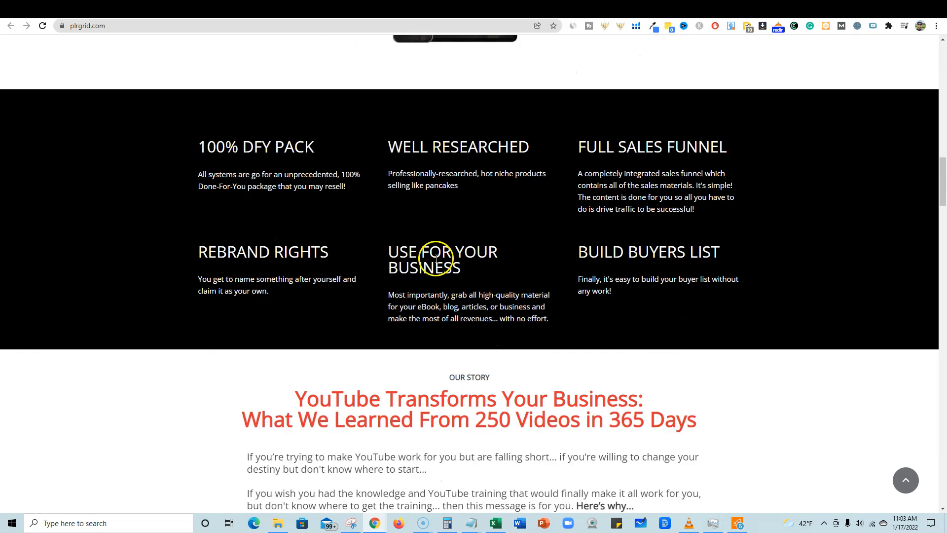
scroll(445, 214, down, 4)
scroll(358, 256, down, 2)
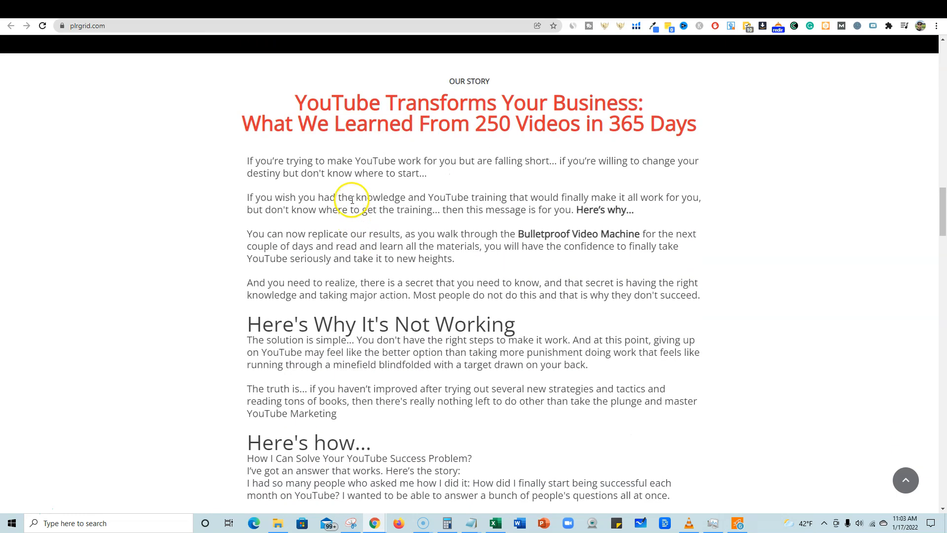
drag(321, 122, 689, 126)
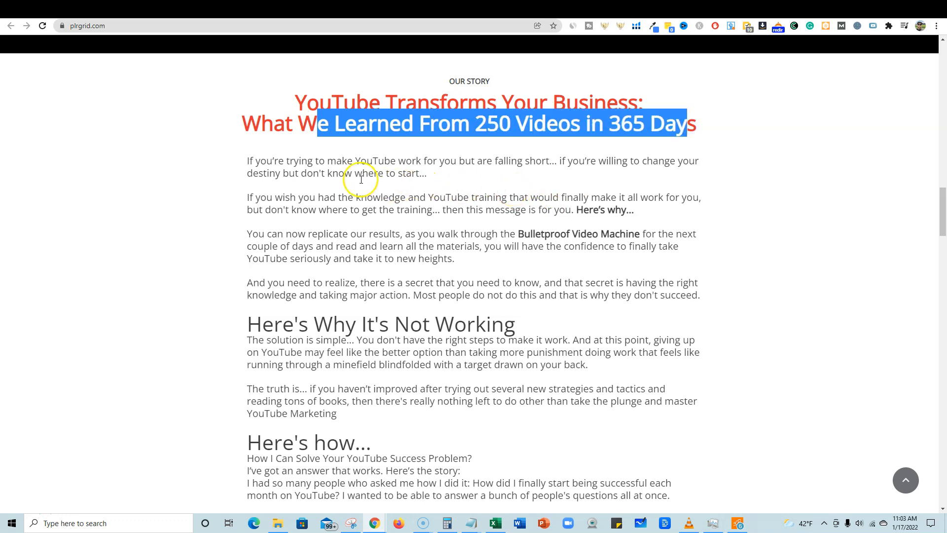
scroll(286, 165, down, 1)
drag(247, 110, 588, 394)
scroll(561, 240, down, 1)
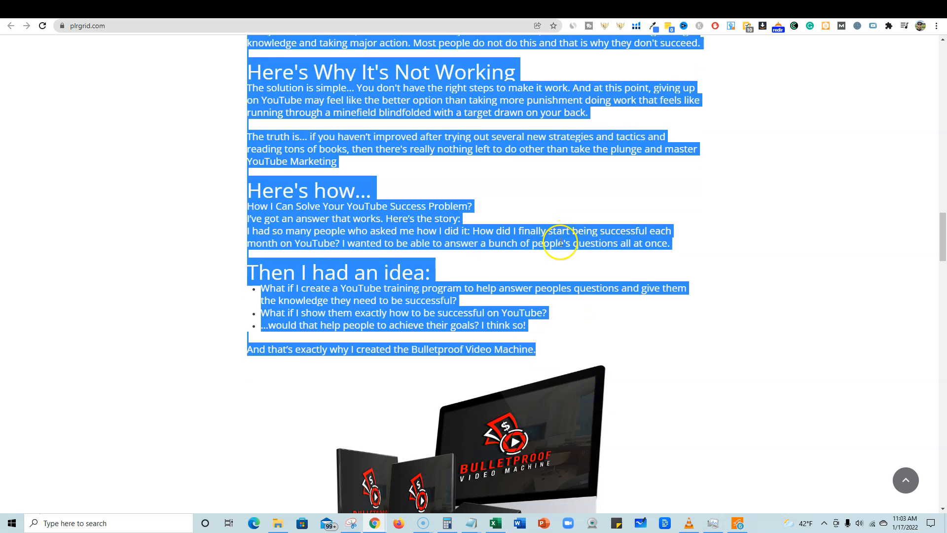
scroll(547, 240, up, 6)
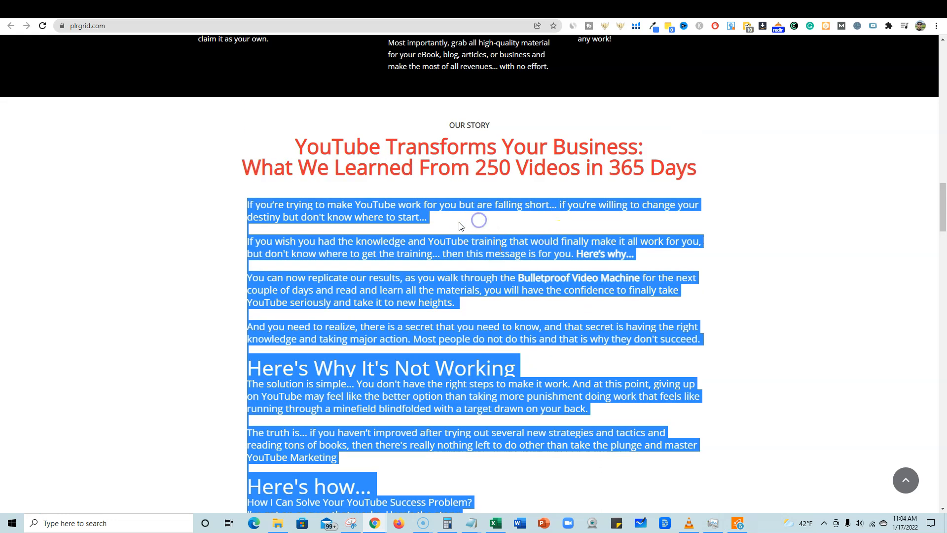
click(429, 217)
Examine the rest of the example sales page, from the YouTube niche research to the PLR pack contents, and return to its beginning
scroll(443, 247, down, 5)
scroll(449, 257, down, 15)
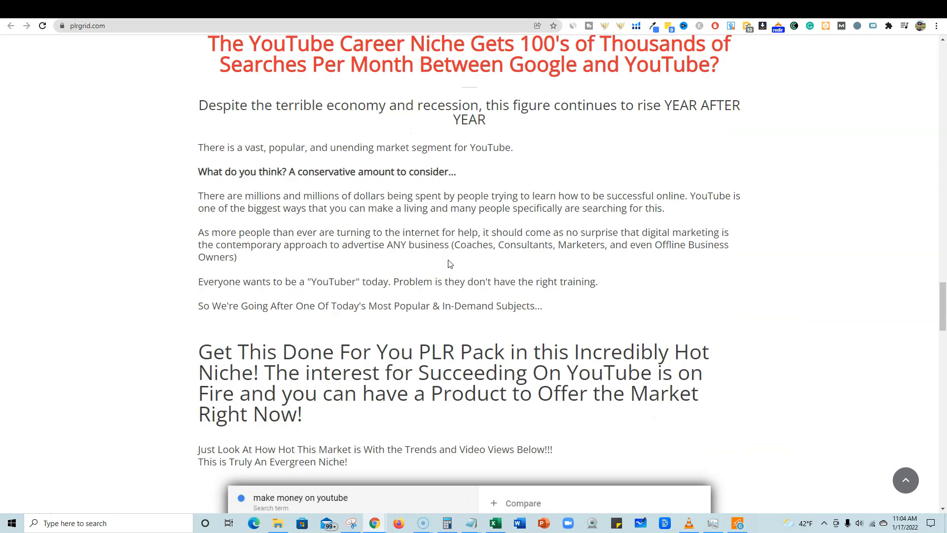
scroll(535, 241, down, 5)
scroll(535, 241, down, 15)
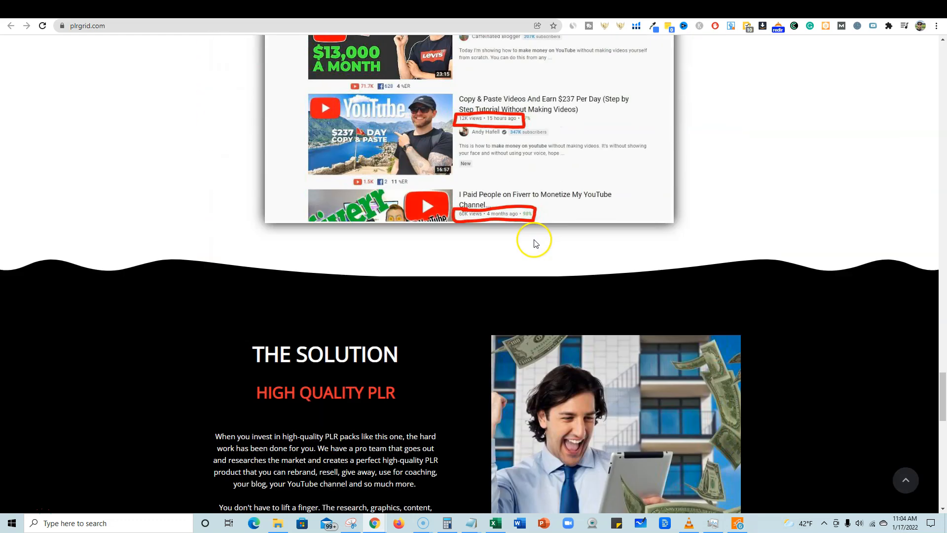
scroll(534, 240, down, 8)
scroll(534, 240, up, 20)
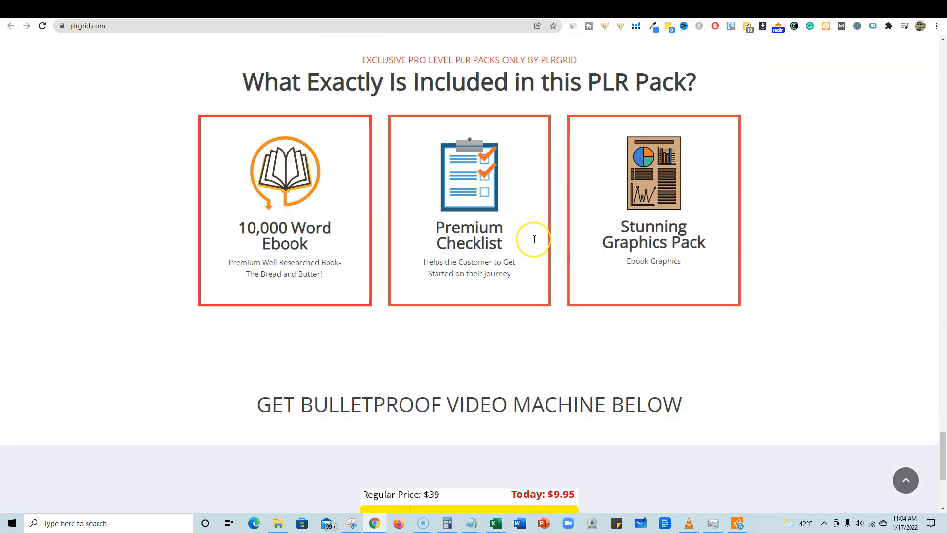
scroll(534, 239, up, 20)
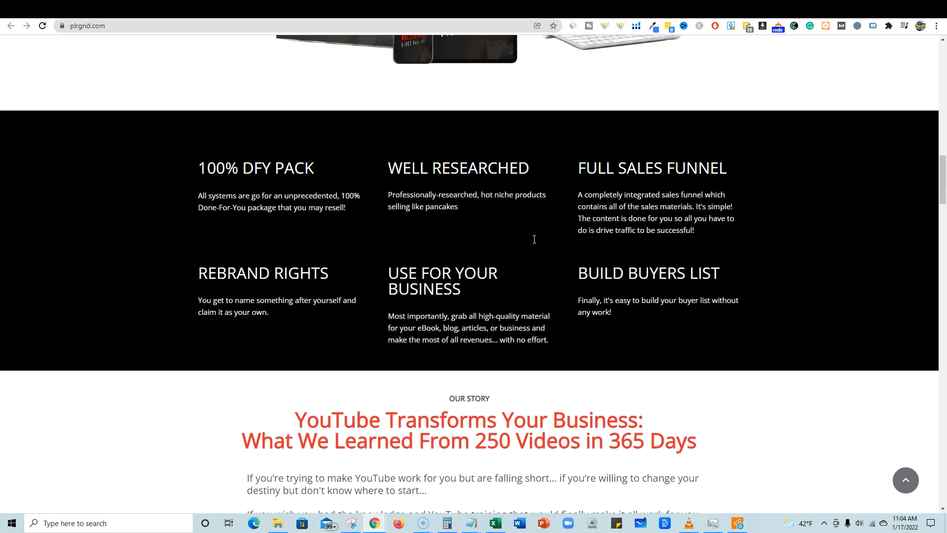
scroll(534, 239, up, 1)
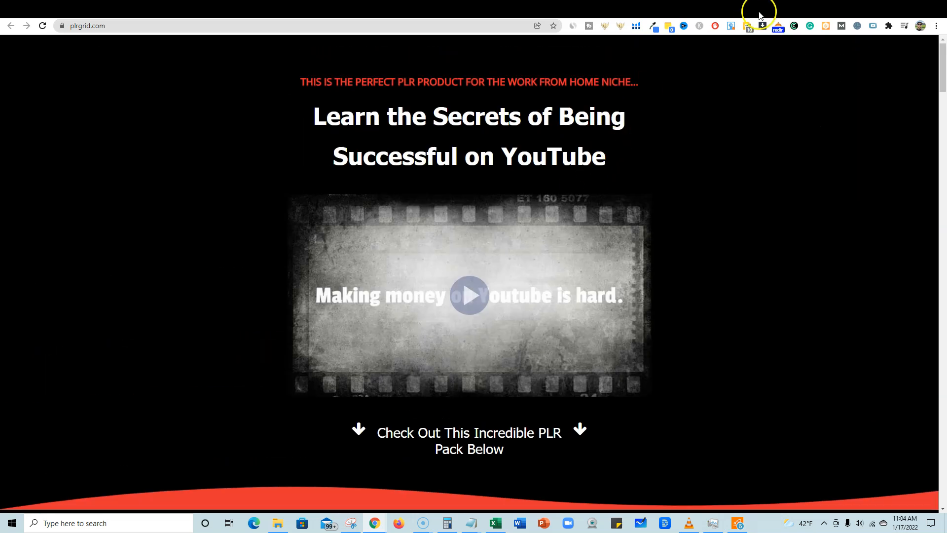
Return to ClosersCopy and insert the generated opening "It's time you learned the truth about the Keto diet..." below the post-headline
click(676, 10)
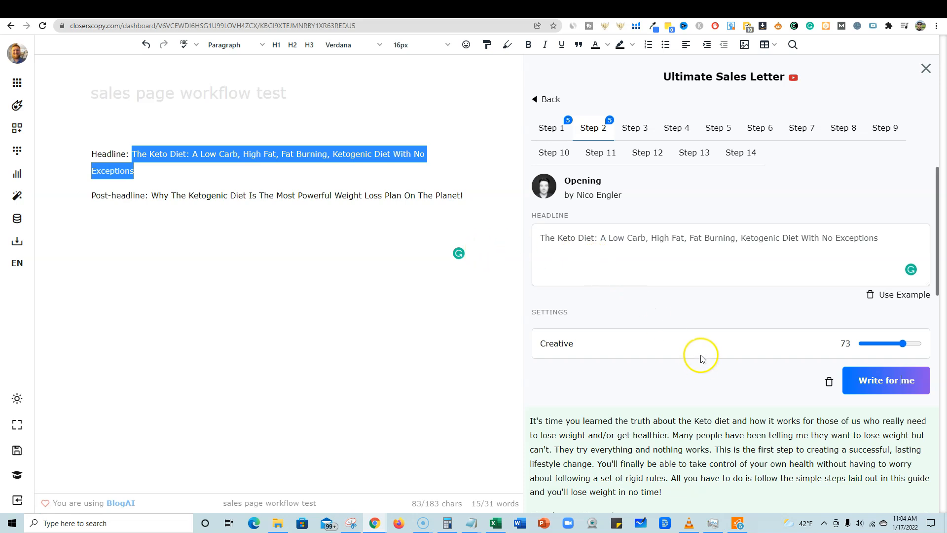
scroll(583, 345, down, 3)
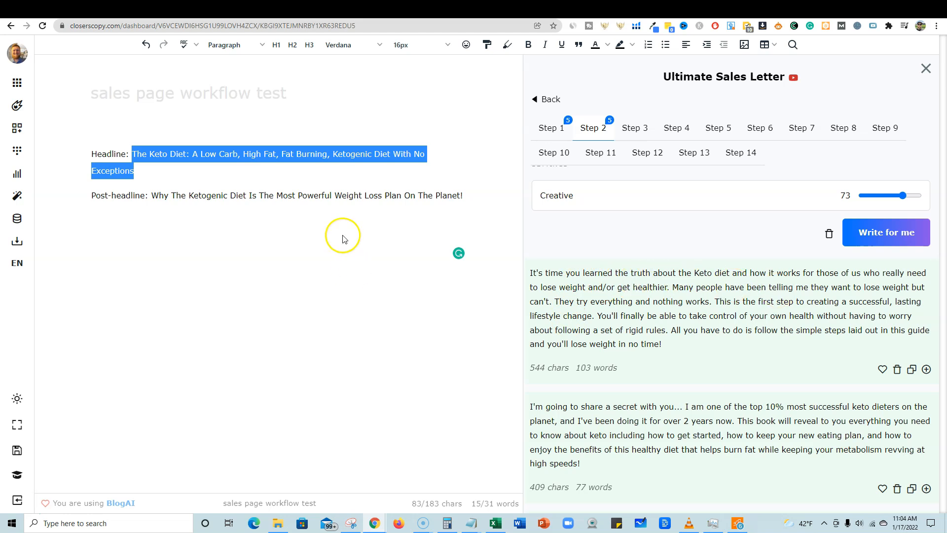
click(465, 196)
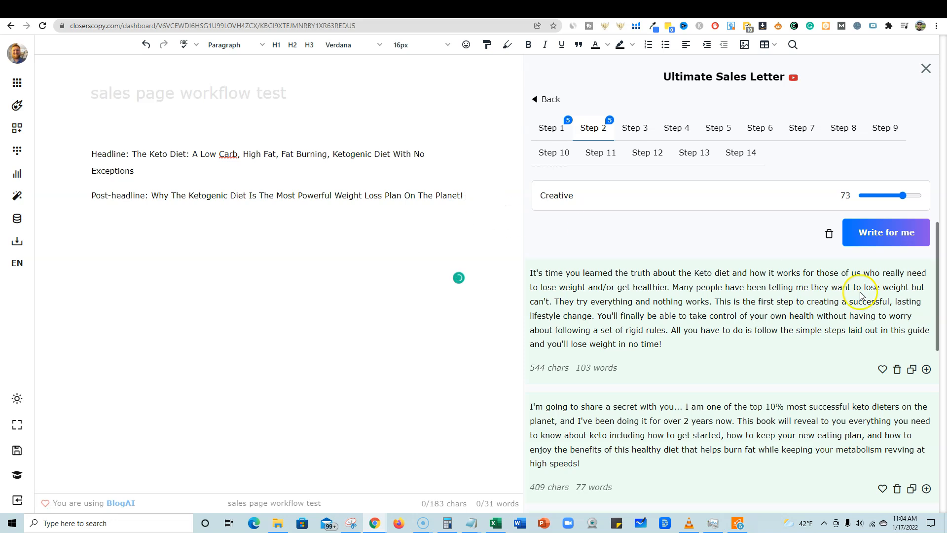
click(927, 370)
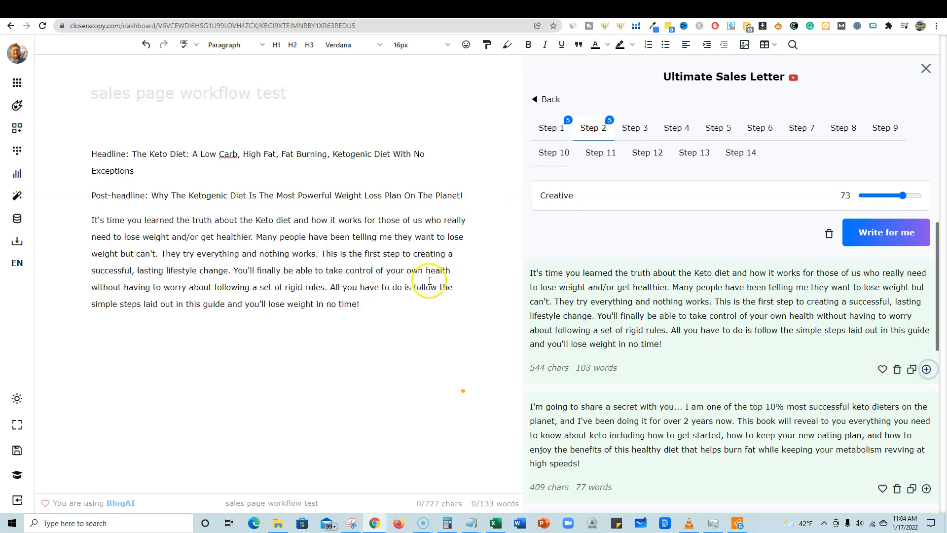
Look through Steps 3 to 7 of the sales letter workflow to see what input each one requires
click(635, 127)
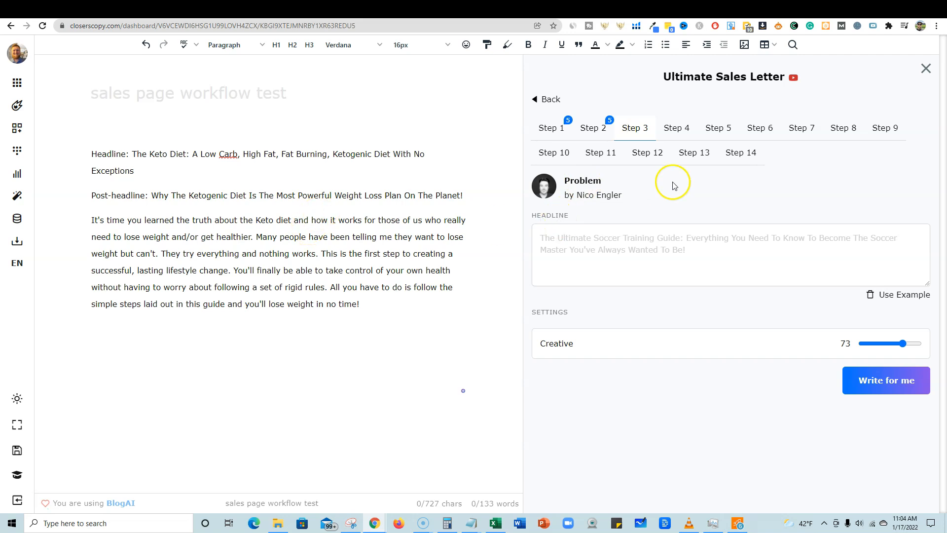
click(729, 128)
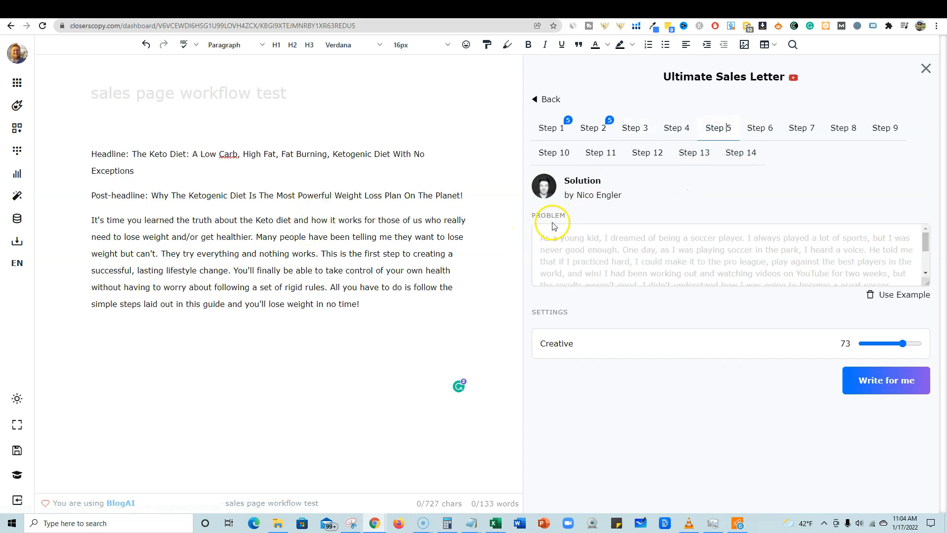
click(627, 129)
click(678, 128)
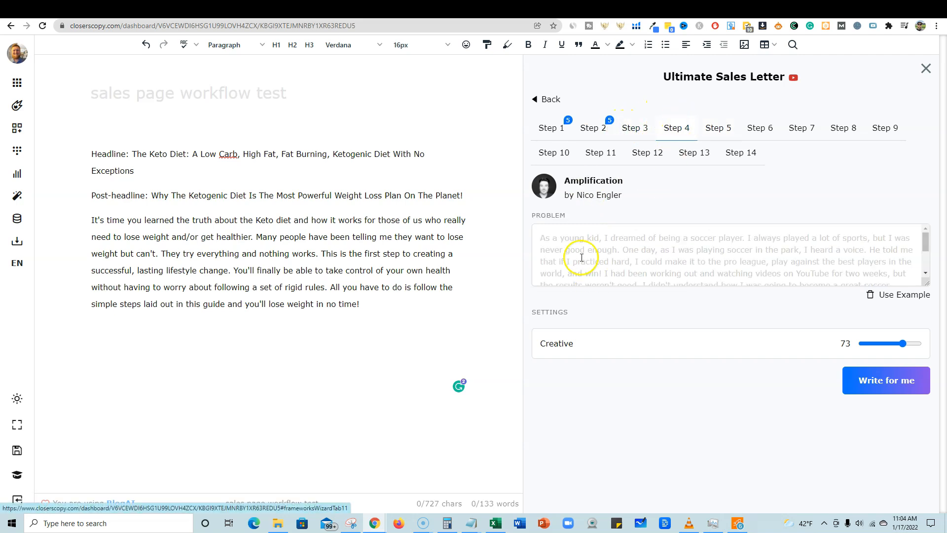
click(719, 128)
click(758, 128)
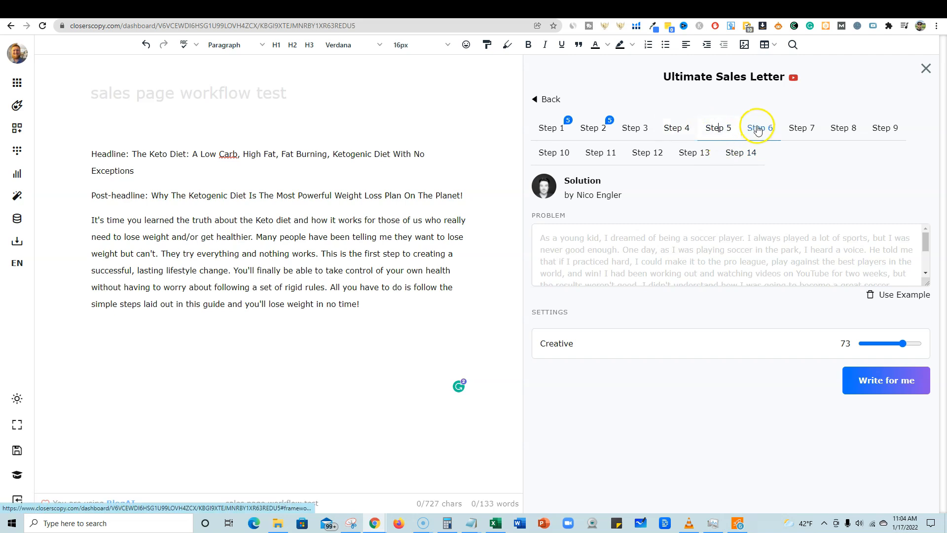
click(791, 129)
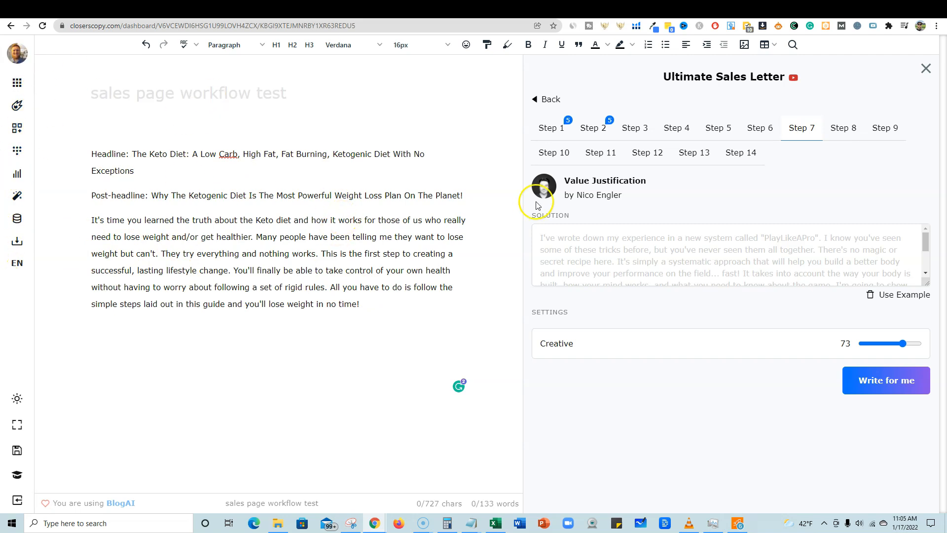
Browse the Frameworks library and open the PAS ad framework to view its inputs
click(17, 127)
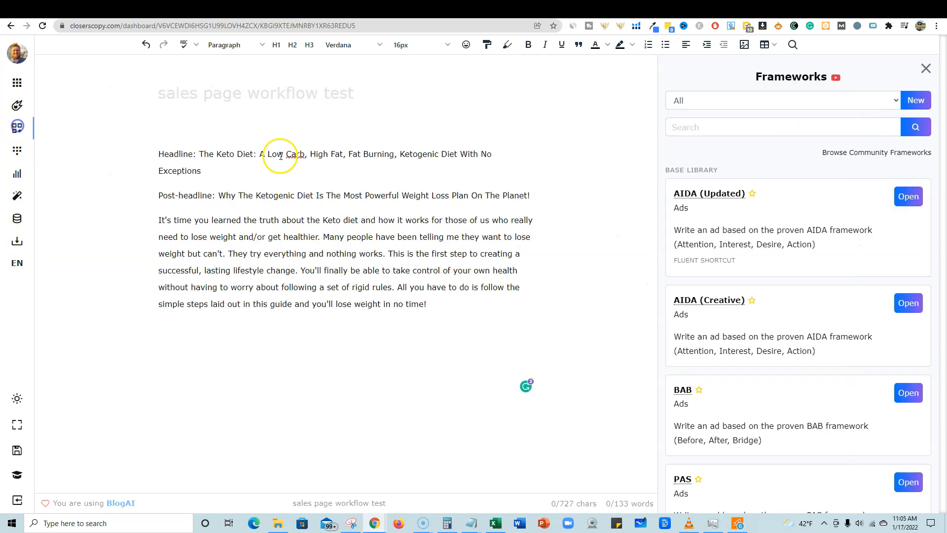
scroll(828, 257, down, 2)
scroll(828, 257, down, 8)
scroll(800, 258, up, 4)
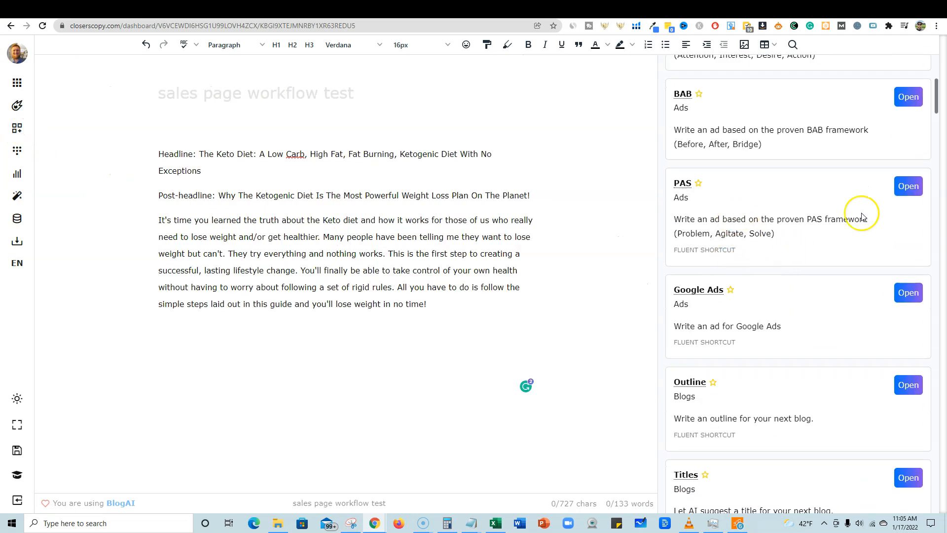
click(907, 186)
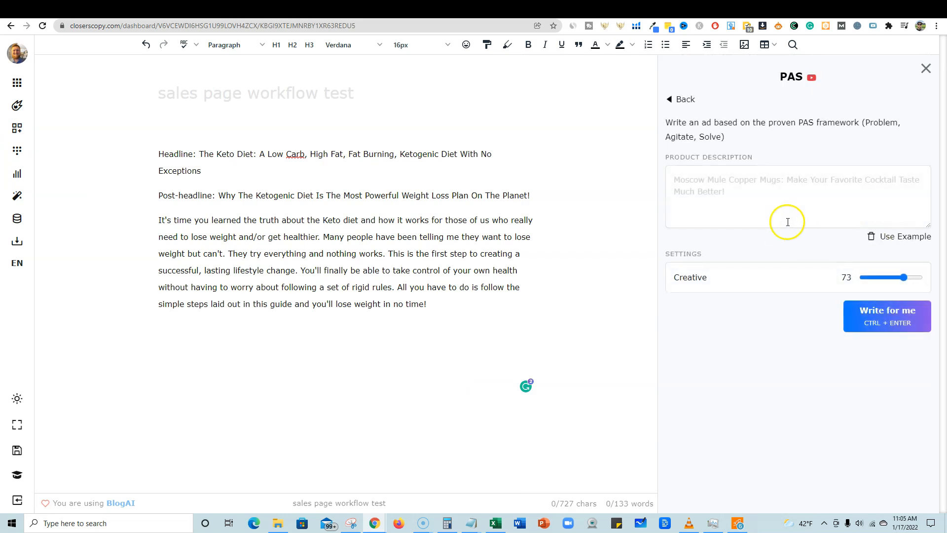
Return to the frameworks list and examine the remaining entries through the Tools, Tutorials and YouTube frameworks
click(681, 98)
scroll(850, 243, down, 20)
scroll(837, 296, down, 20)
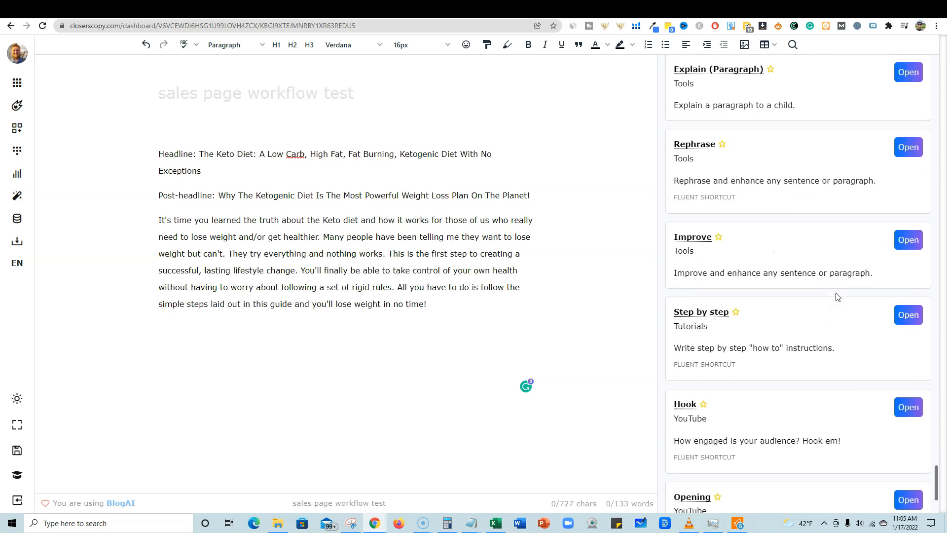
scroll(837, 296, down, 8)
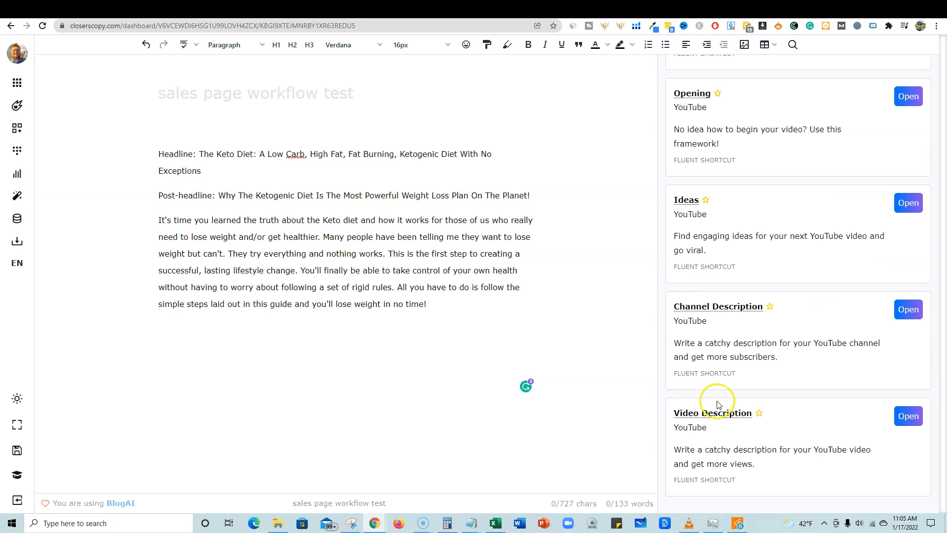
scroll(722, 212, up, 8)
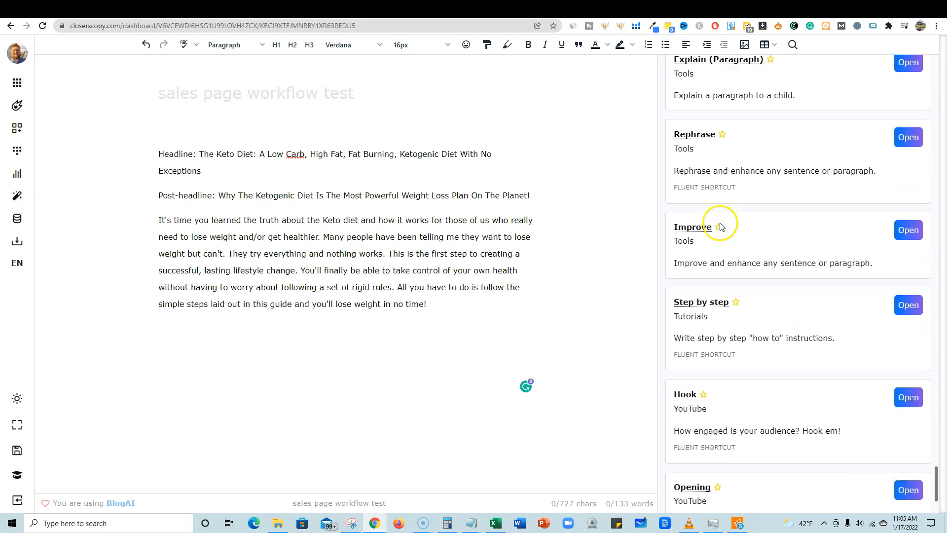